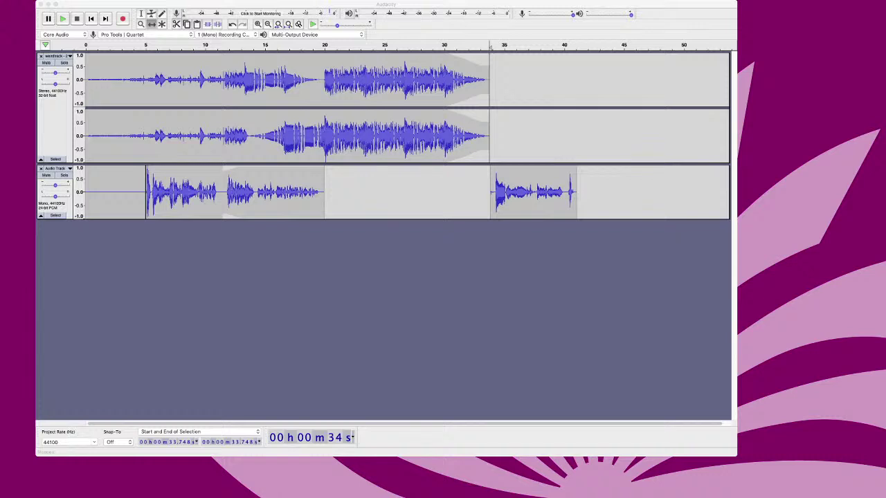
# Step: Switch to Audacity, reposition its window on the desktop and collapse the floating Zoom meeting panel
pyautogui.press('super+Tab')
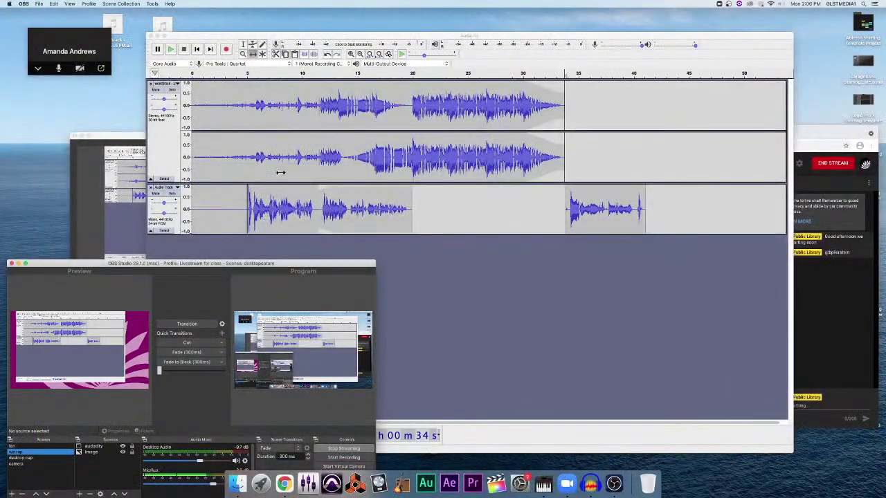
pyautogui.click(218, 39)
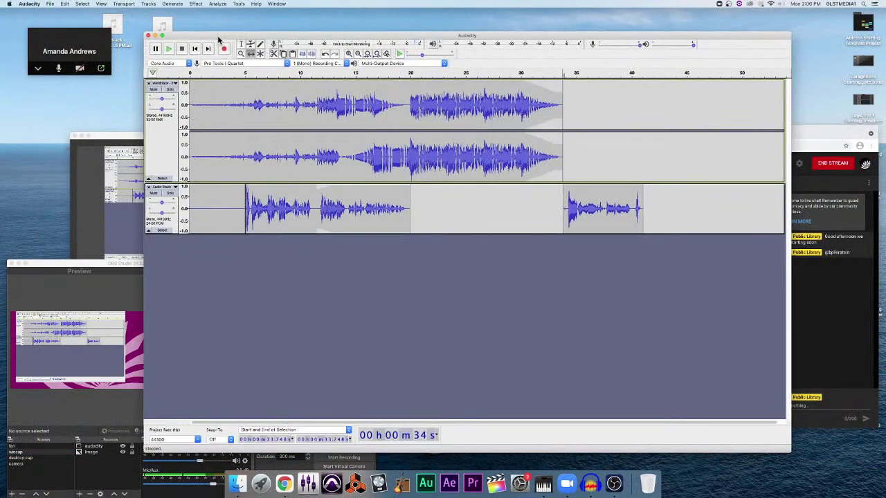
pyautogui.moveTo(219, 40); pyautogui.dragTo(189, 37)
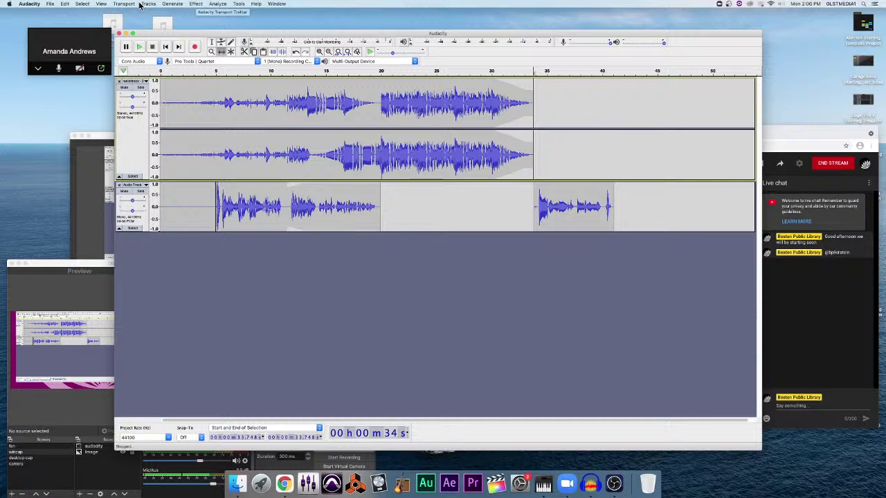
pyautogui.click(38, 68)
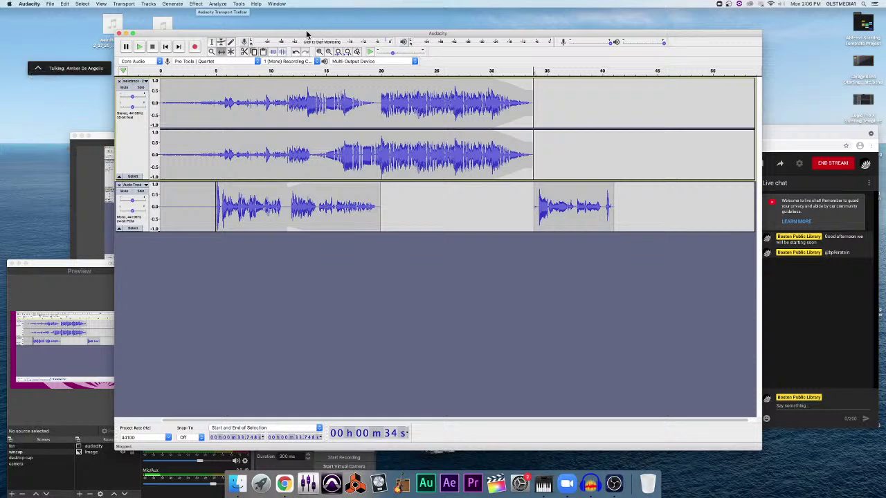
pyautogui.moveTo(305, 36); pyautogui.dragTo(296, 32)
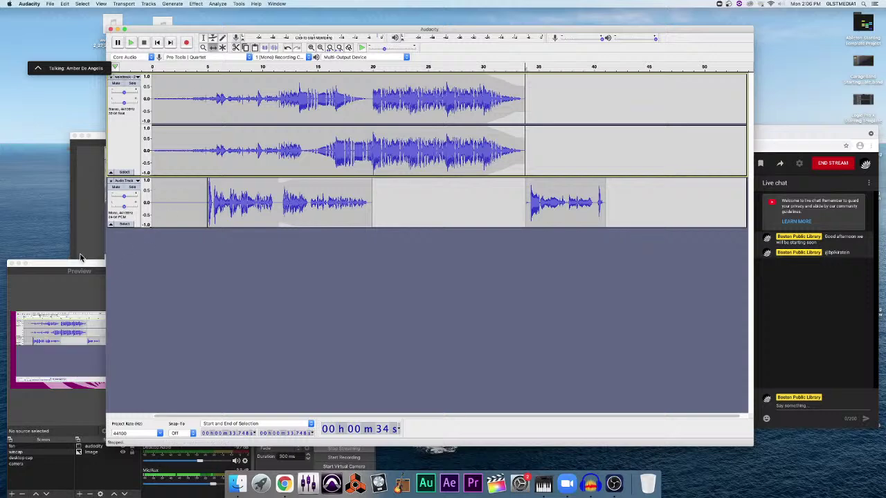
# Step: Move the OBS Studio window higher on the desktop and return to Audacity, selecting the whole stereo track
pyautogui.click(87, 274)
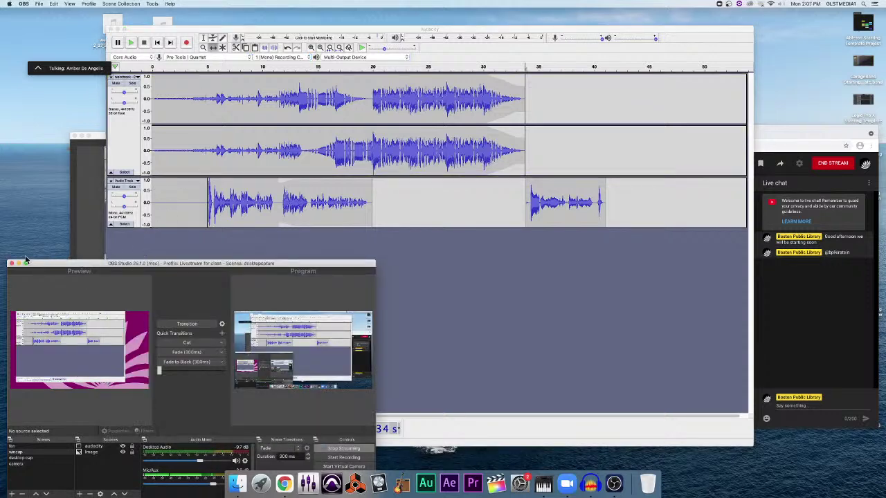
pyautogui.moveTo(102, 265); pyautogui.dragTo(129, 198)
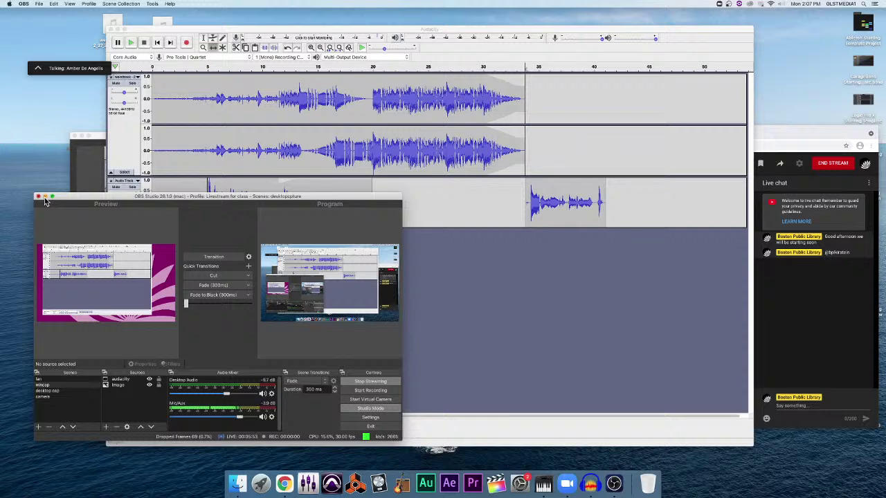
pyautogui.click(124, 158)
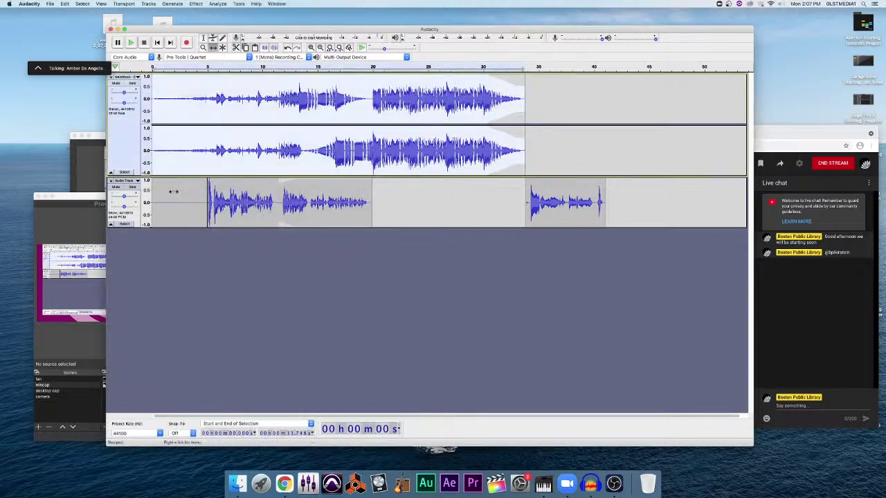
# Step: Start monitoring the recording input level and review the available audio hosts and recording devices
pyautogui.click(308, 39)
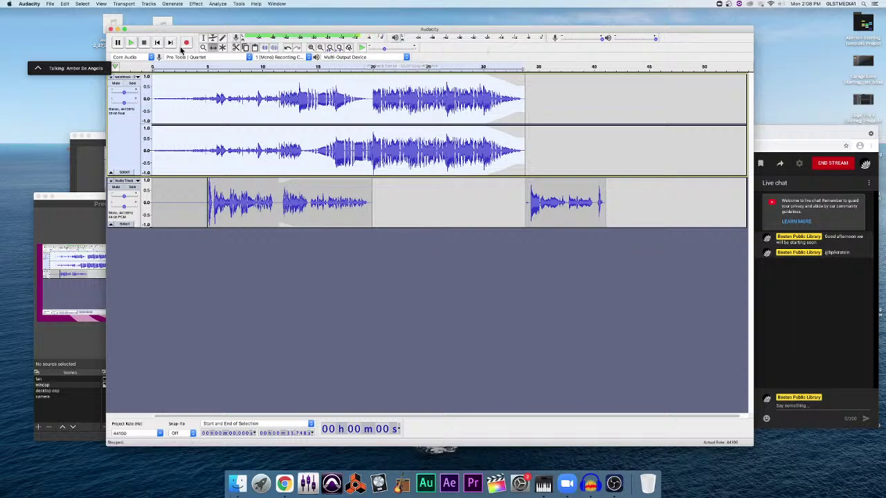
pyautogui.click(153, 57)
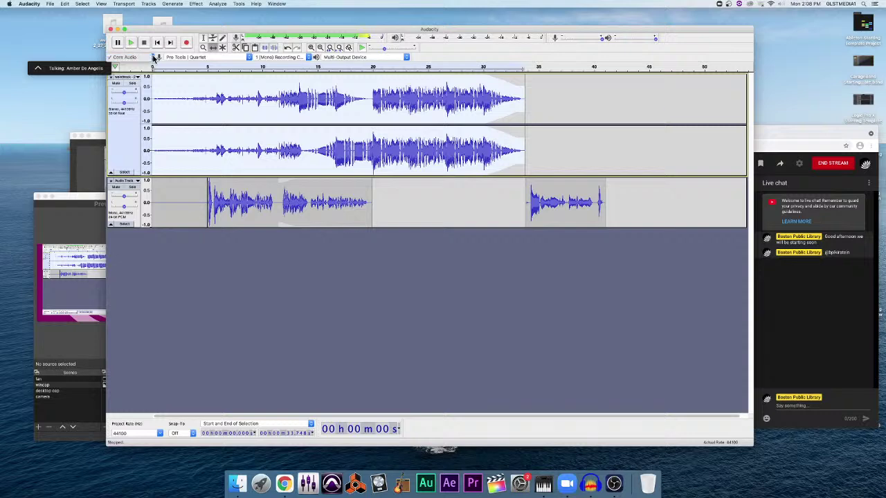
pyautogui.click(158, 54)
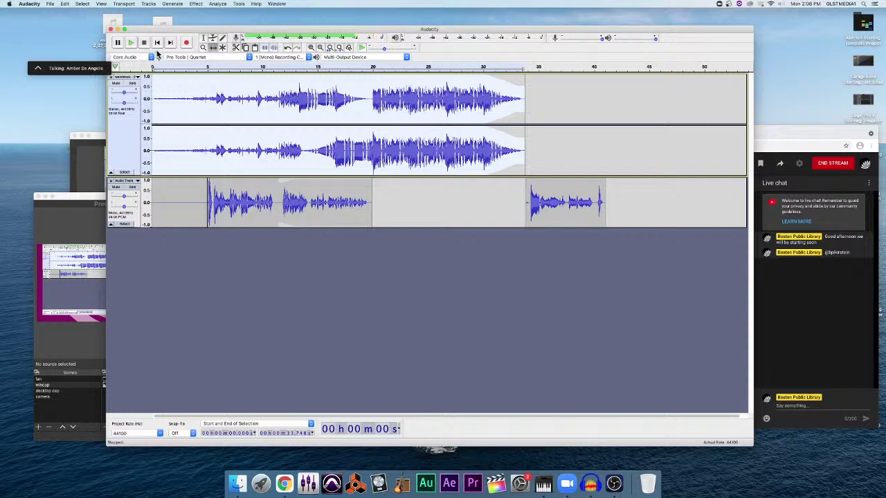
pyautogui.click(206, 59)
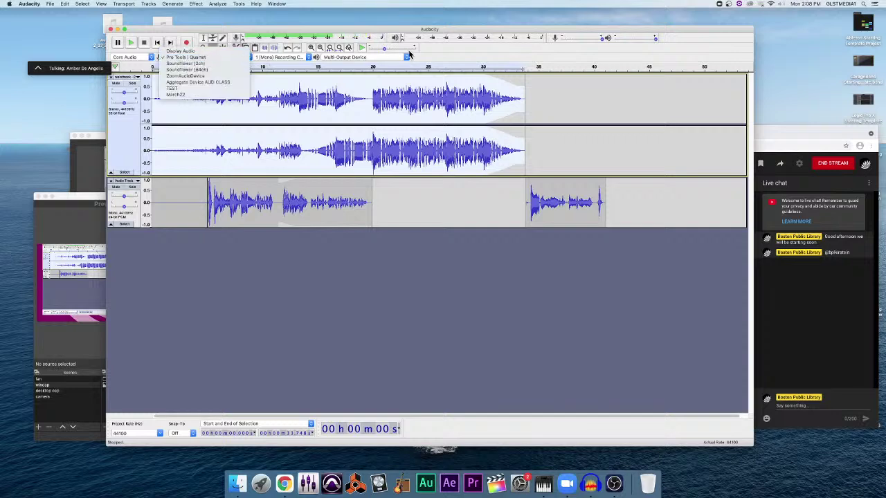
pyautogui.click(429, 57)
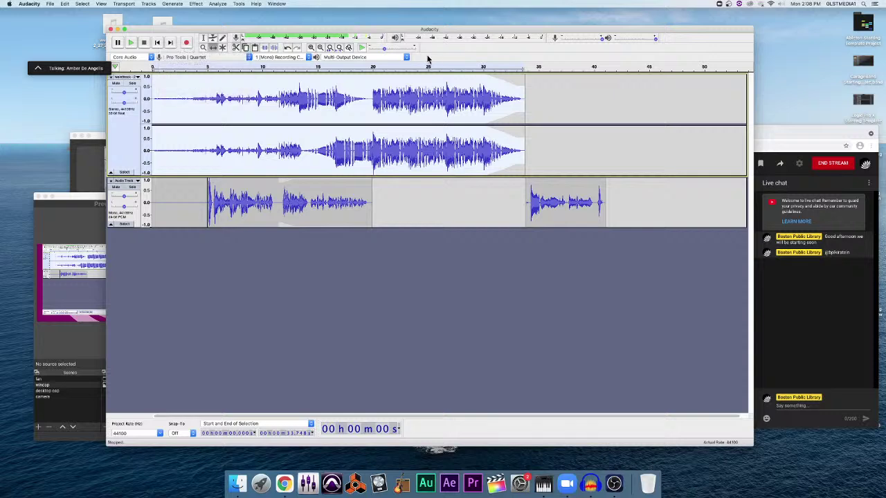
# Step: Review the recording channel options and the full list of playback devices without changing either
pyautogui.click(307, 58)
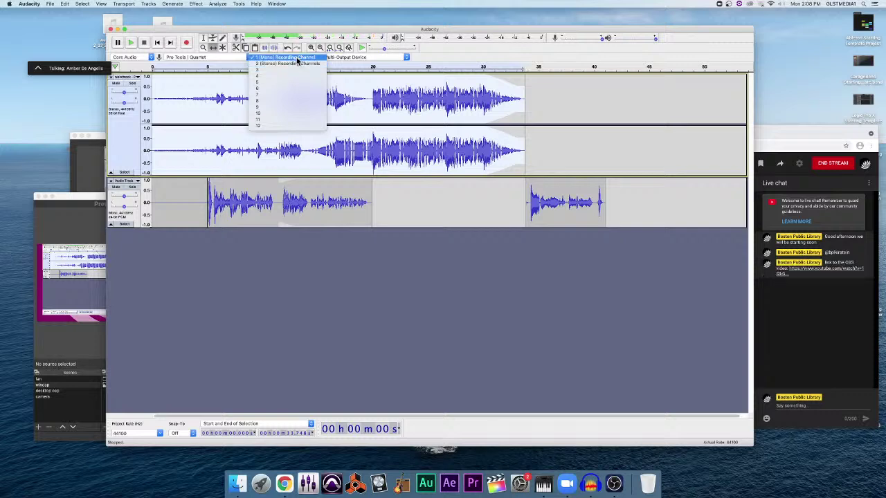
pyautogui.click(409, 60)
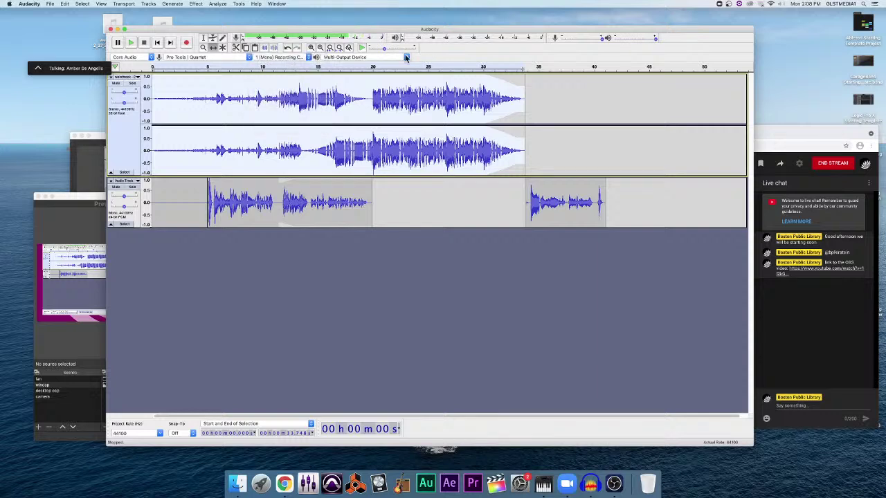
pyautogui.click(361, 58)
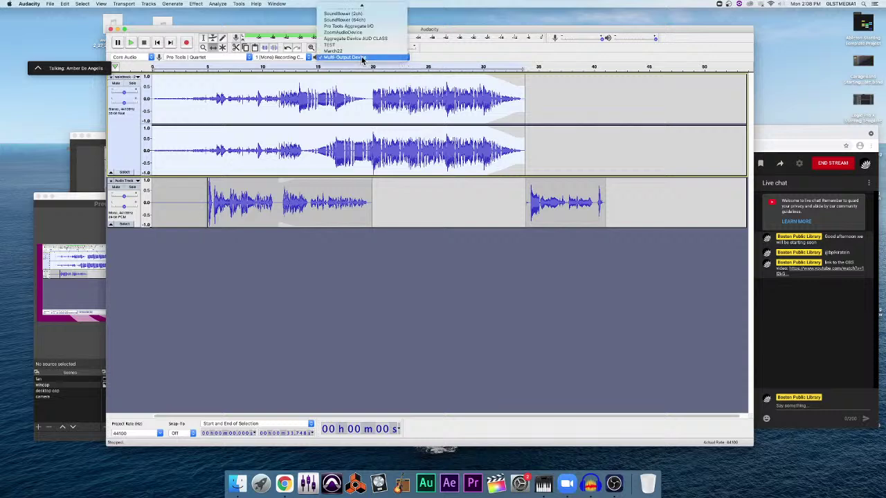
pyautogui.scroll(3, 365, 28)
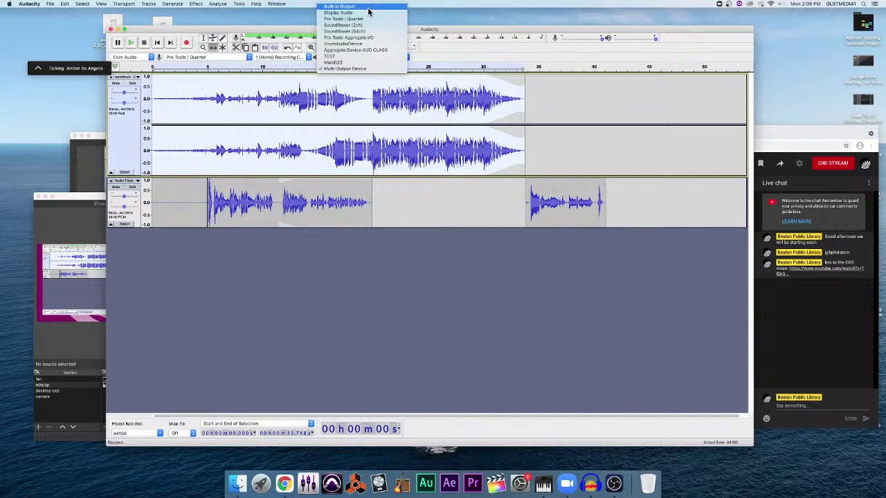
pyautogui.click(468, 52)
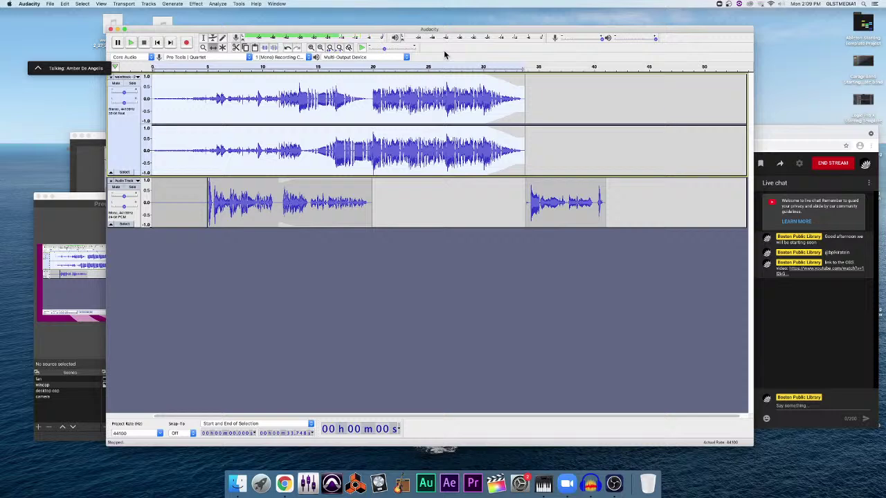
# Step: Narrow the playback meter toolbar and stop monitoring the recording input level
pyautogui.click(405, 48)
pyautogui.moveTo(541, 40); pyautogui.dragTo(448, 41)
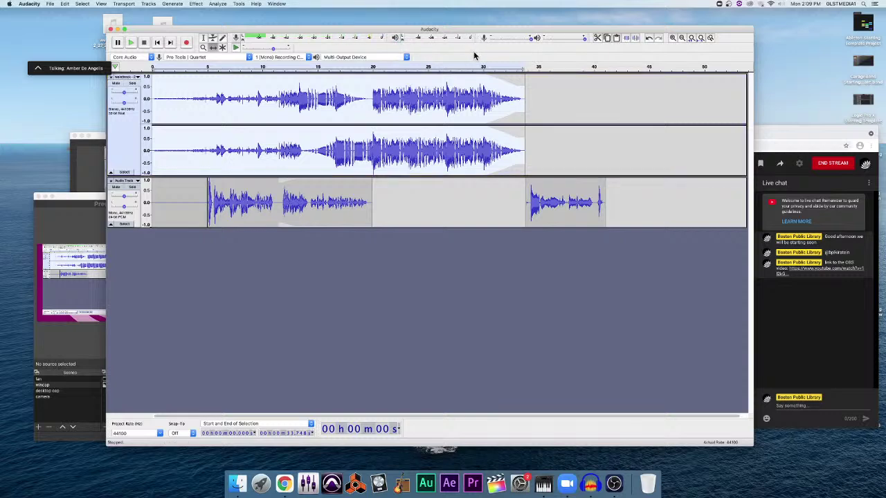
pyautogui.click(320, 43)
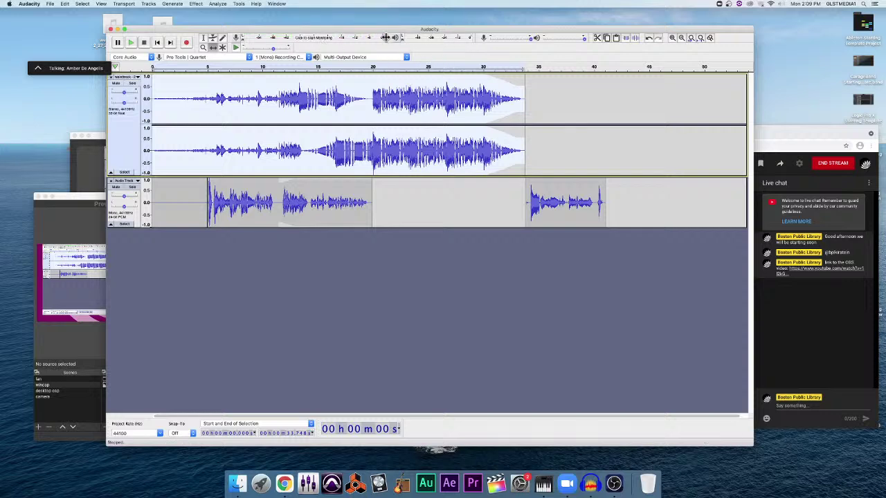
# Step: Detach the playback meter as a floating panel, enlarged to a vertical meter, and place it below the end of the mono track's audio
pyautogui.moveTo(385, 37); pyautogui.dragTo(434, 263)
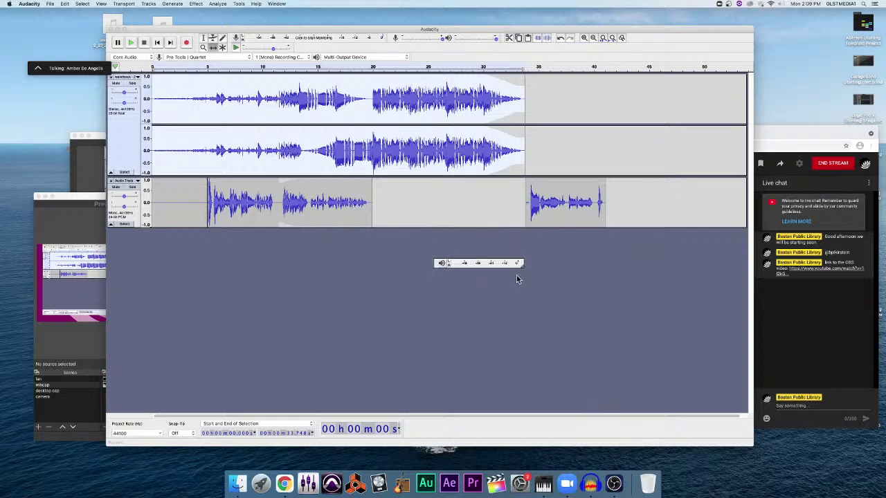
pyautogui.moveTo(520, 265); pyautogui.dragTo(520, 401)
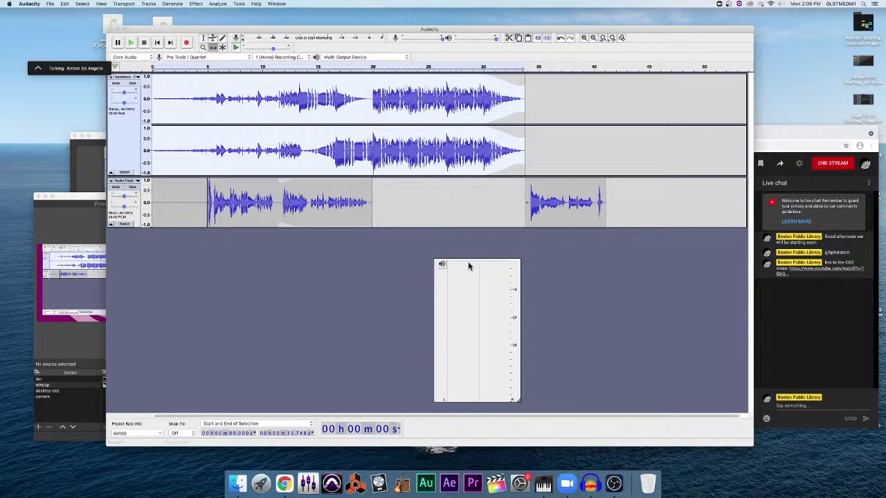
pyautogui.moveTo(443, 297); pyautogui.dragTo(637, 246)
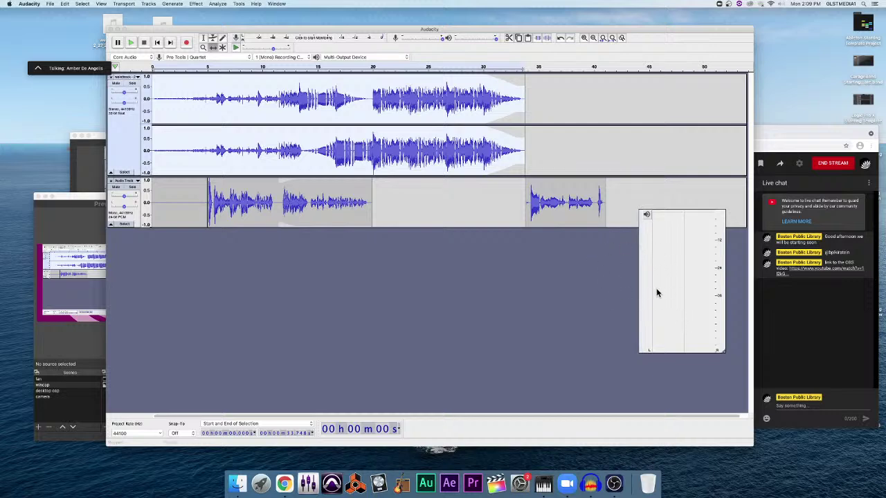
pyautogui.click(278, 4)
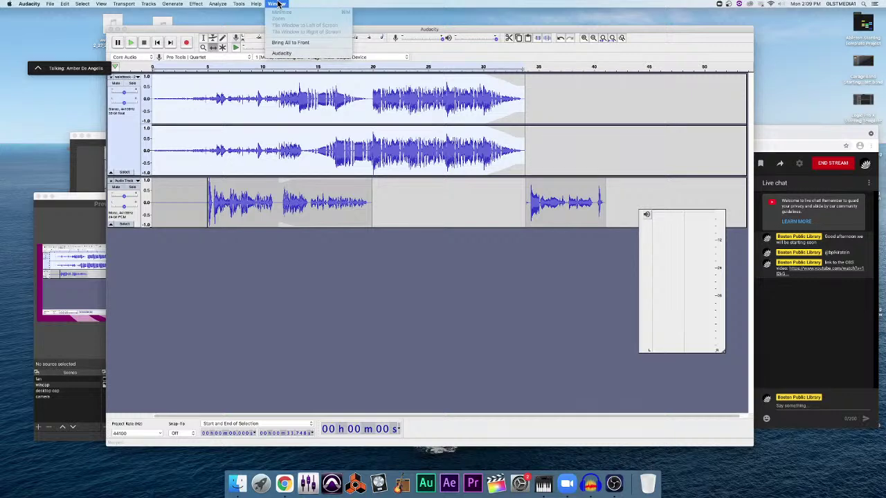
pyautogui.moveTo(239, 5)
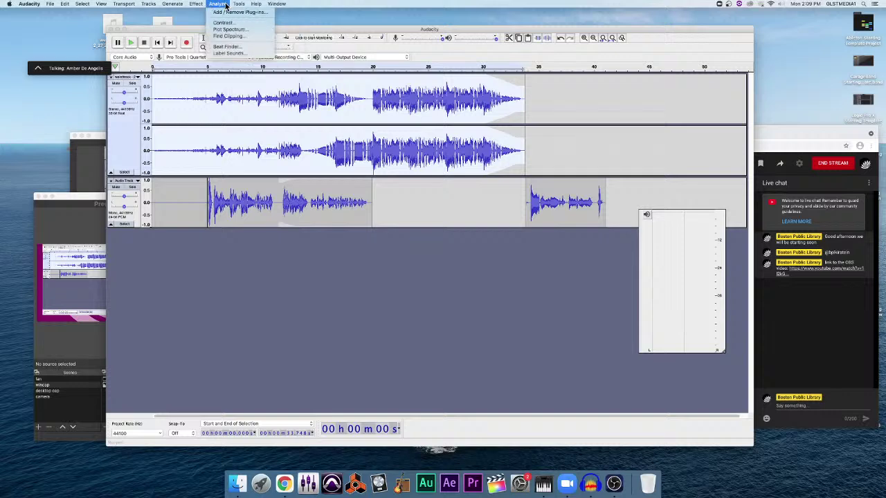
pyautogui.moveTo(197, 7)
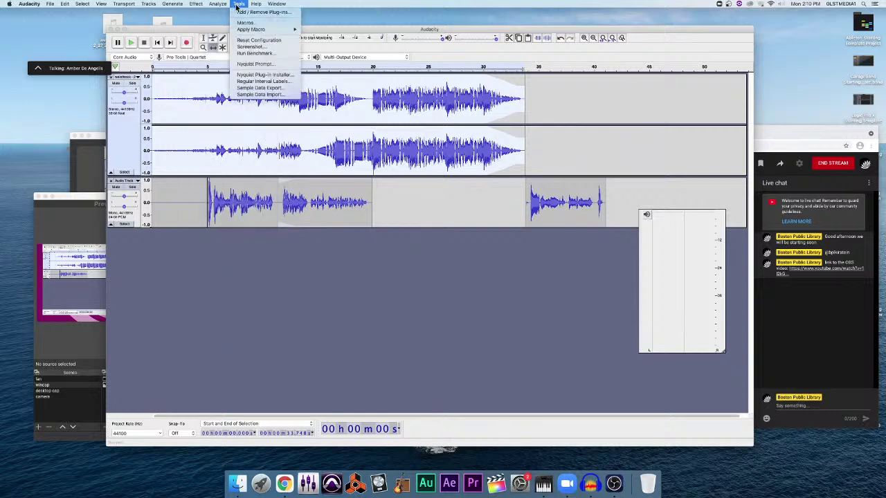
pyautogui.moveTo(277, 6)
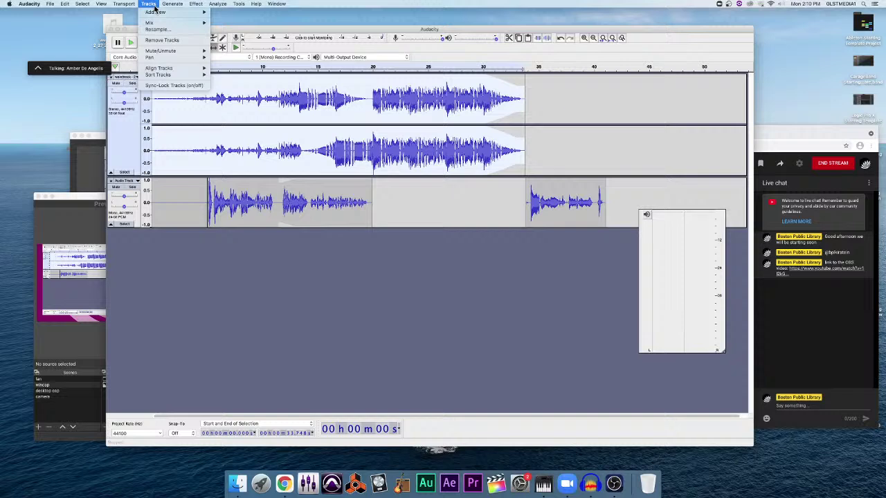
pyautogui.click(677, 216)
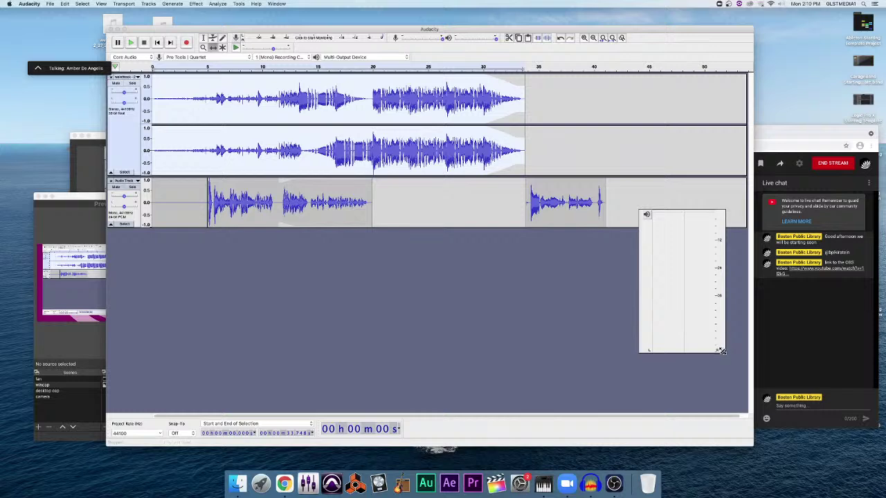
# Step: Shrink the floating playback meter to a small horizontal bar and dock it beside the Play-at-Speed toolbar
pyautogui.moveTo(723, 350); pyautogui.dragTo(575, 217)
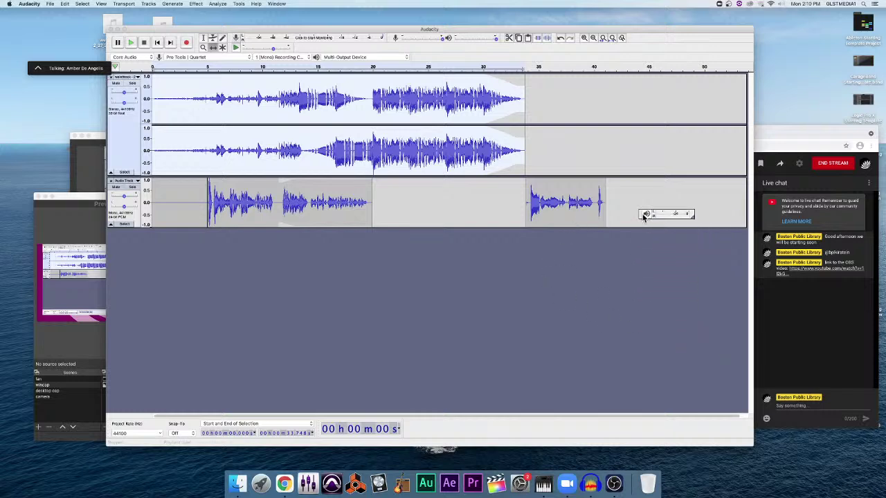
pyautogui.moveTo(645, 214); pyautogui.dragTo(547, 49)
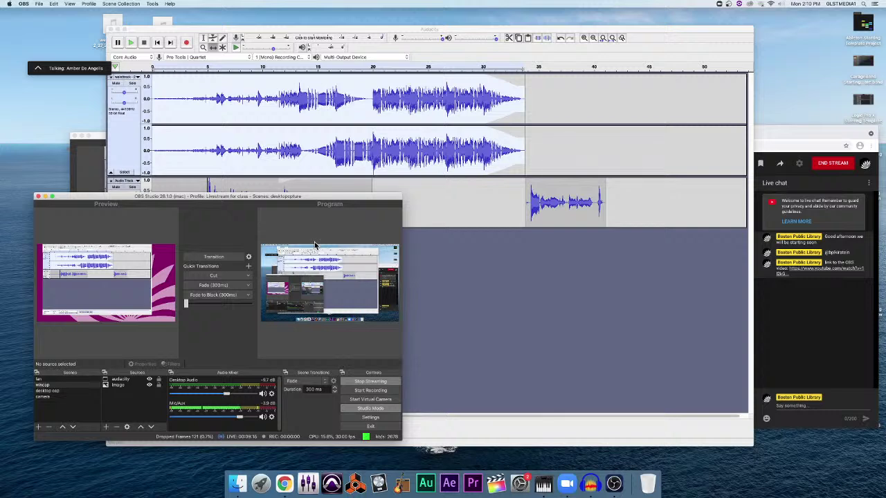
# Step: Return to Audacity and delete both the stereo track and the mono audio track, leaving the project empty
pyautogui.click(481, 267)
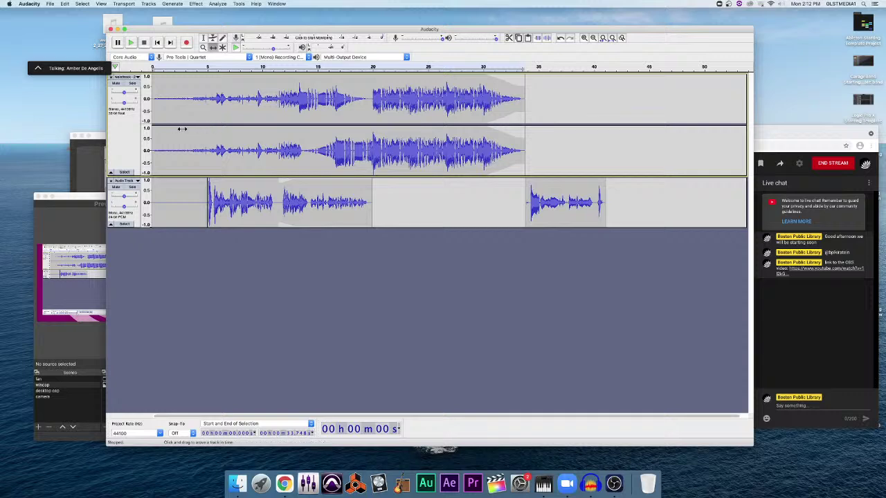
pyautogui.click(113, 80)
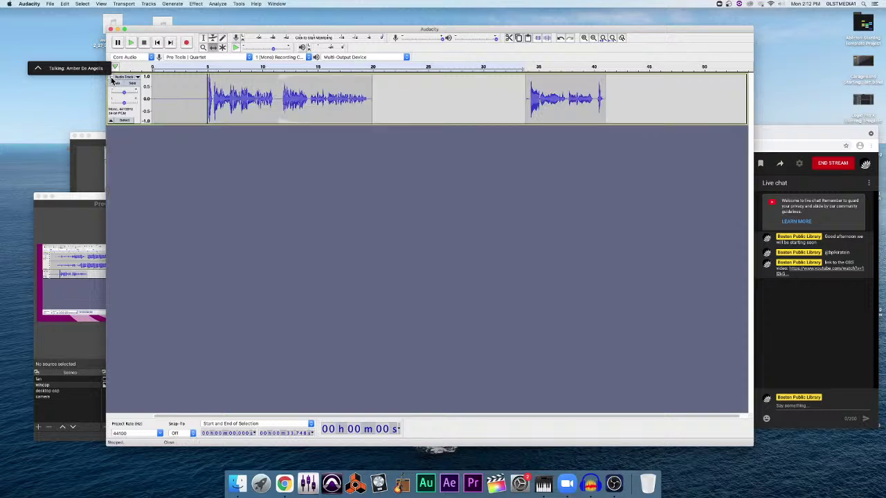
pyautogui.click(113, 82)
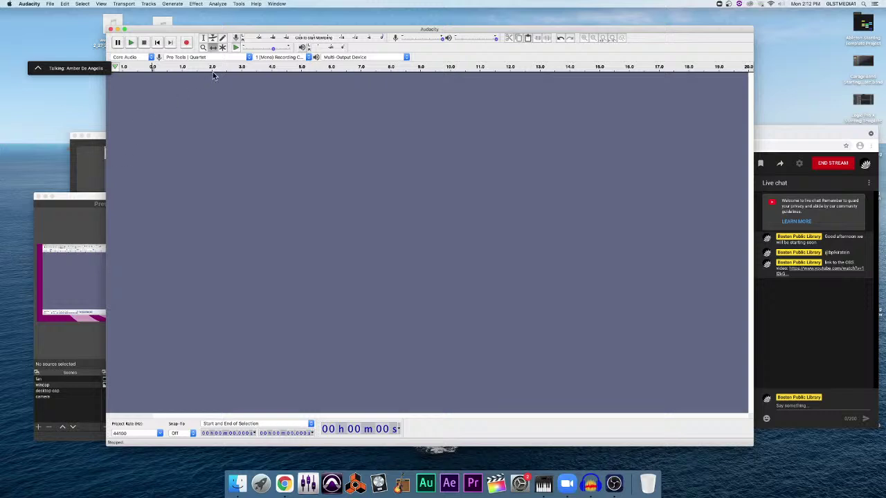
# Step: Monitor the recording input level, check the recording channel choices, and record a mono take of about 22 seconds
pyautogui.click(303, 39)
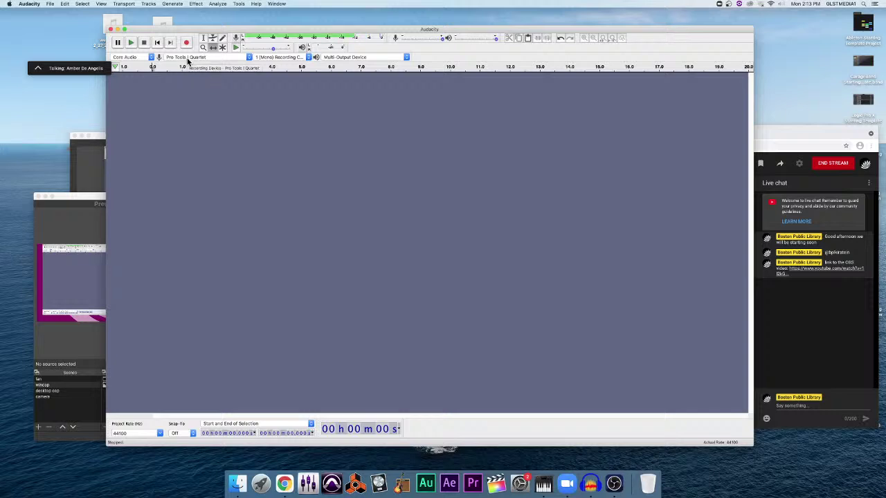
pyautogui.click(280, 61)
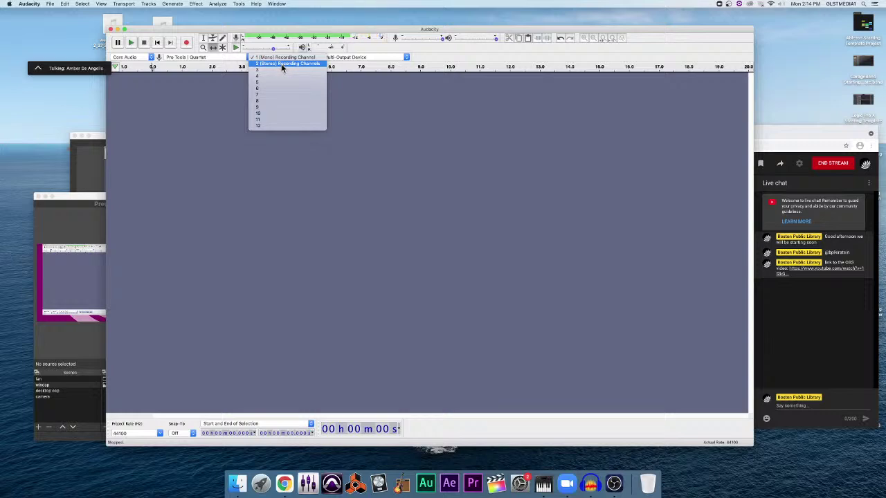
pyautogui.click(421, 57)
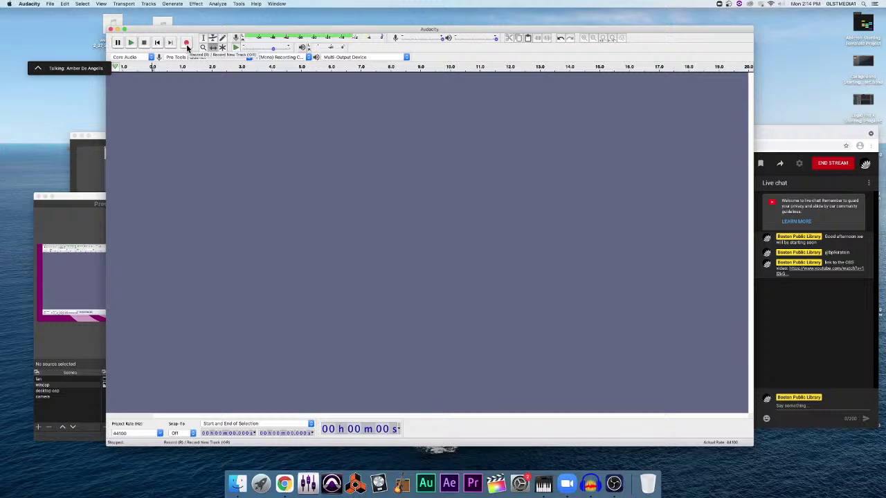
pyautogui.click(186, 43)
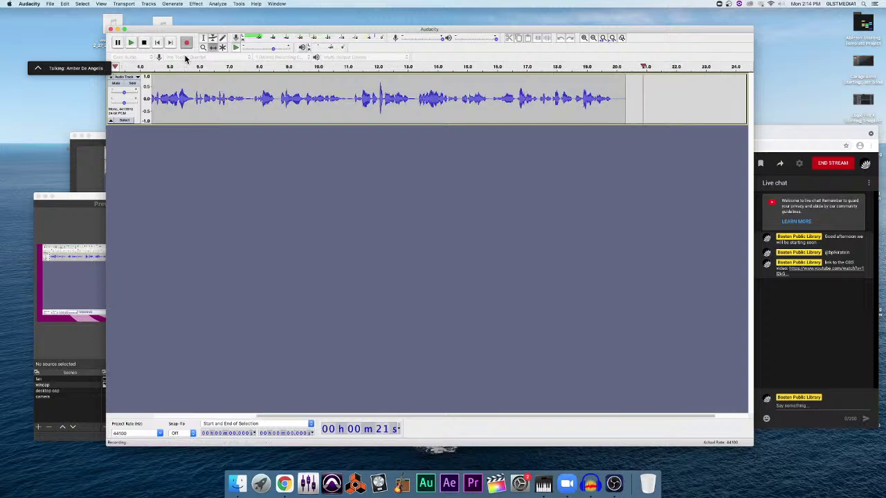
pyautogui.click(144, 42)
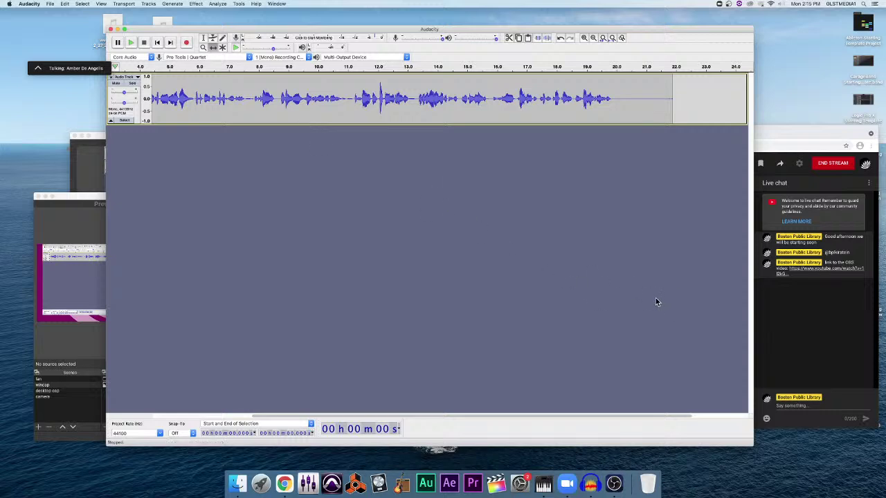
# Step: Switch to OBS, put the camera scene in the preview and fade to it, and return to Audacity
pyautogui.click(81, 317)
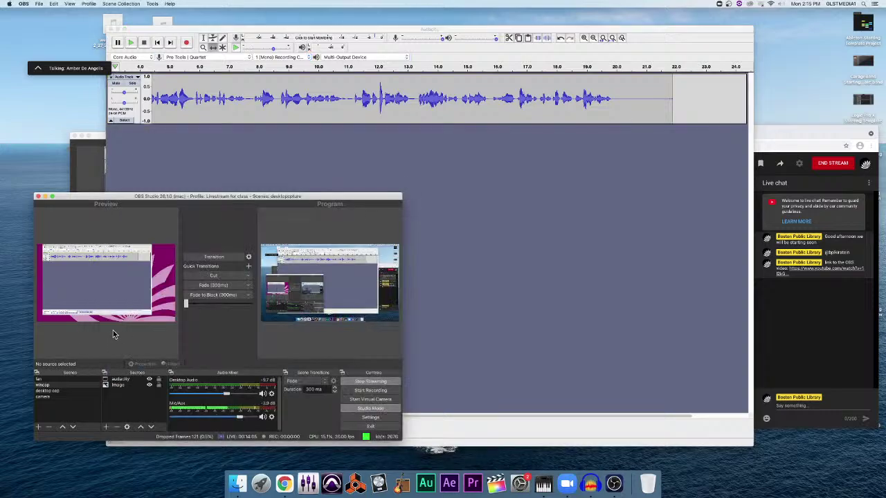
pyautogui.click(70, 397)
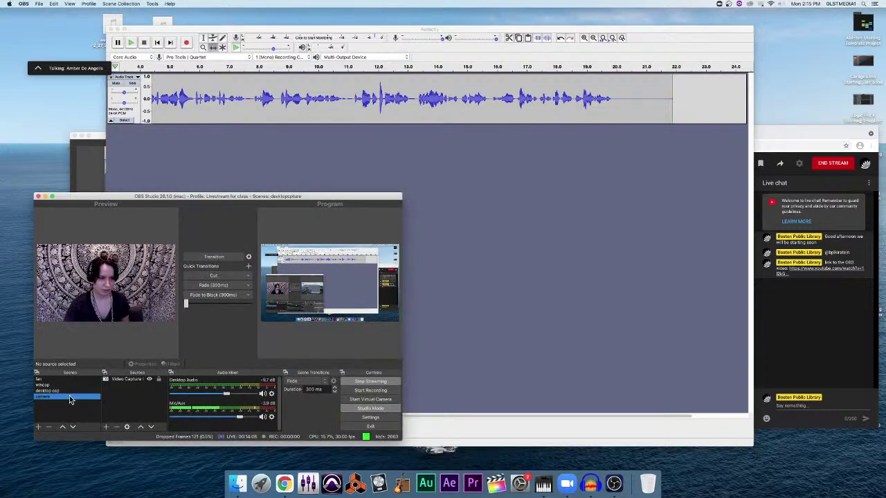
pyautogui.click(213, 285)
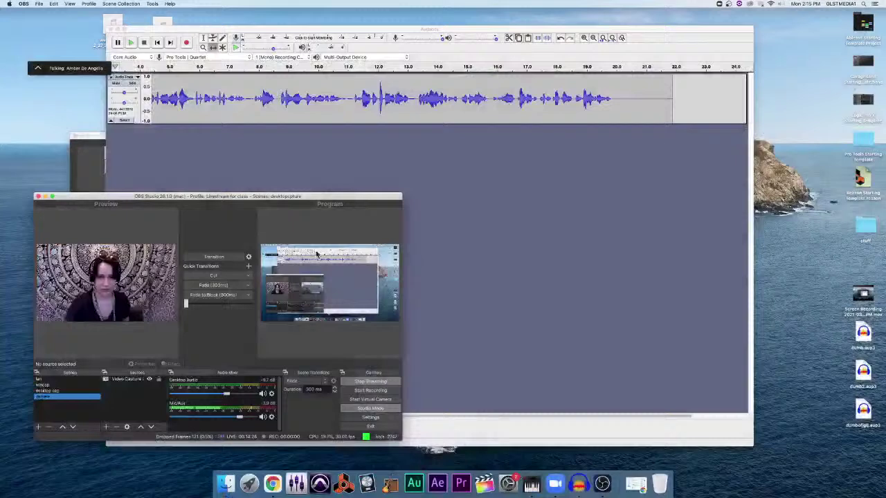
pyautogui.click(457, 245)
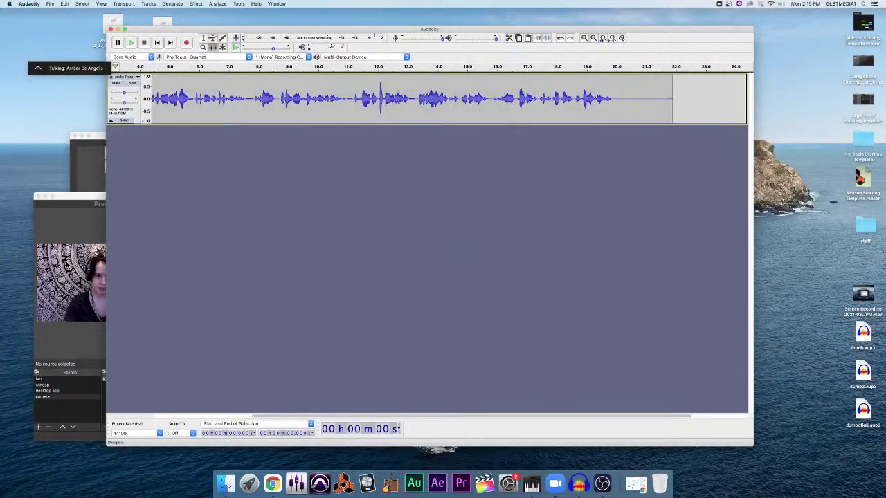
# Step: Shift the OBS window to the right, return to Audacity and play the recorded take from its beginning
pyautogui.moveTo(76, 205); pyautogui.dragTo(164, 205)
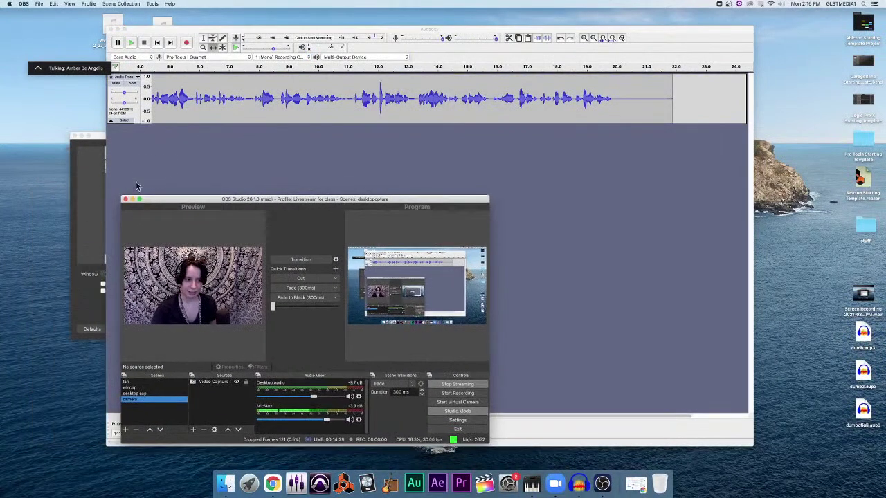
pyautogui.click(154, 170)
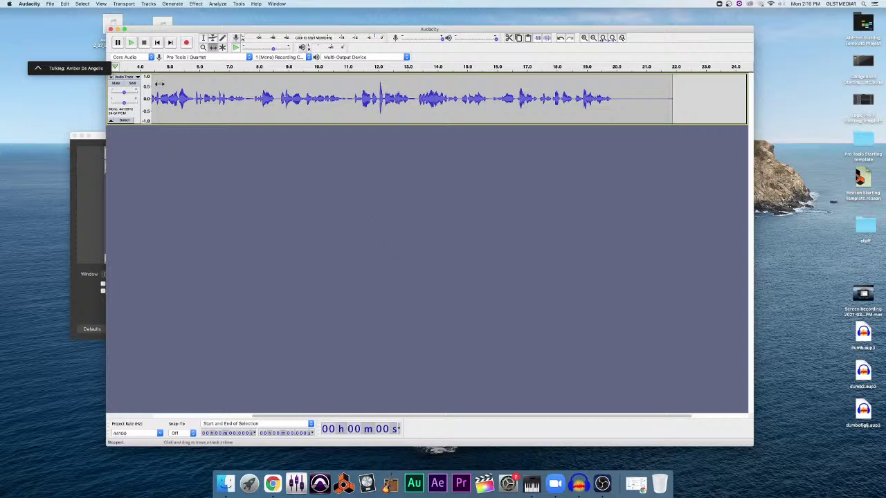
pyautogui.click(131, 43)
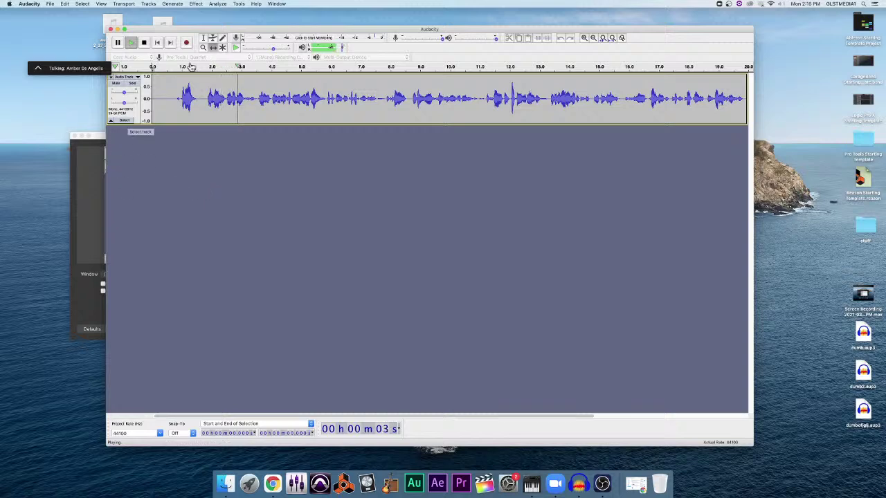
# Step: Move the Audacity window slightly aside and close the OBS properties window of the audacity source, discarding its unsaved changes
pyautogui.moveTo(219, 31); pyautogui.dragTo(258, 34)
pyautogui.click(127, 219)
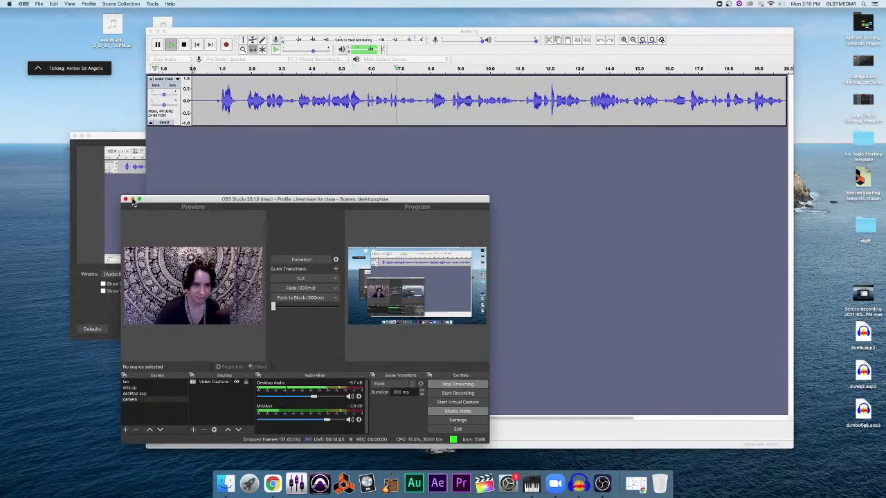
pyautogui.click(132, 198)
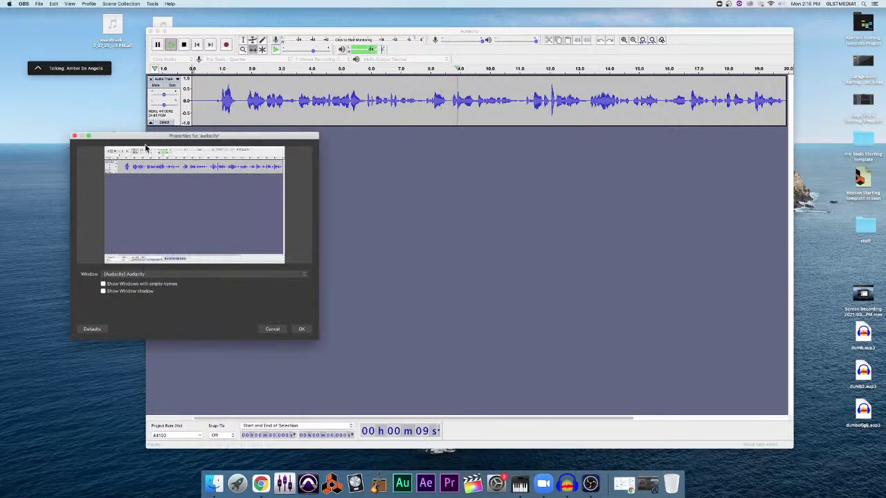
pyautogui.click(263, 331)
pyautogui.click(591, 483)
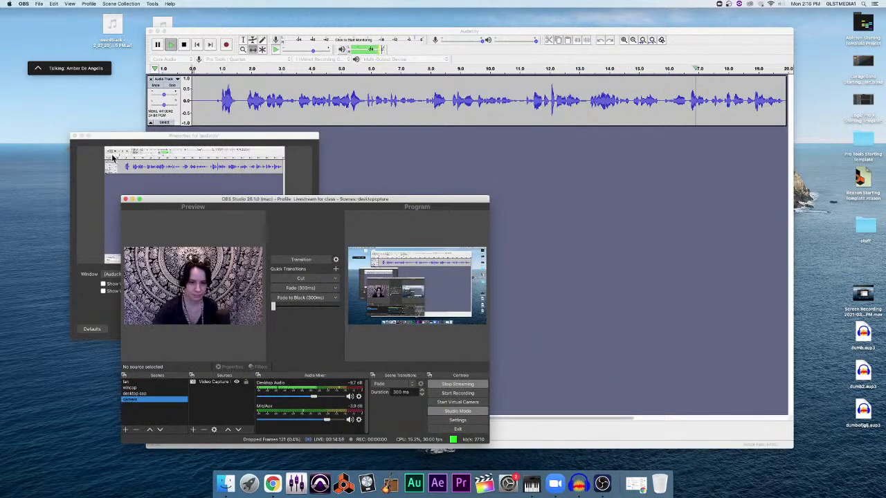
pyautogui.click(74, 136)
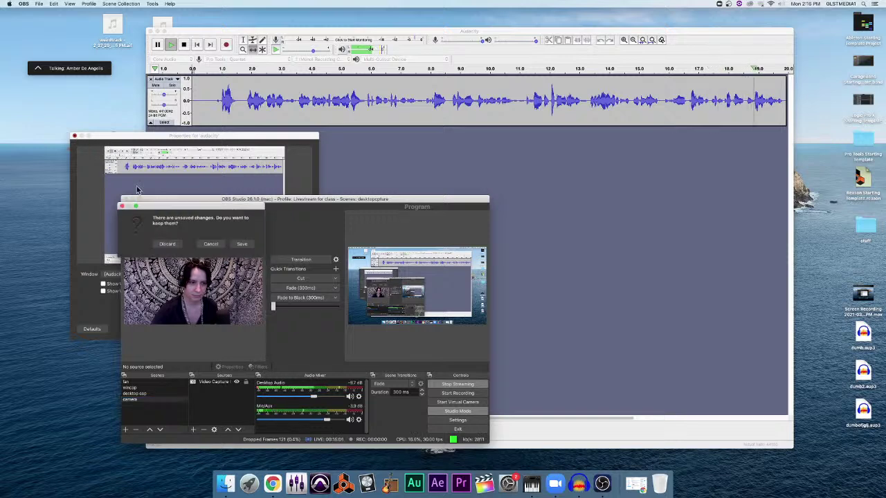
pyautogui.click(167, 244)
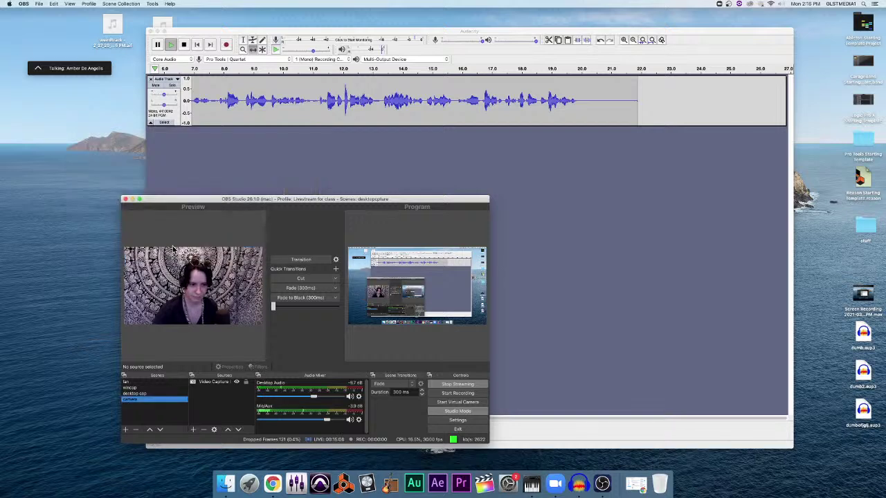
# Step: Return to Audacity and, with the Selection tool, delete the silent tail of the take from about 19.9 s to its end
pyautogui.click(514, 205)
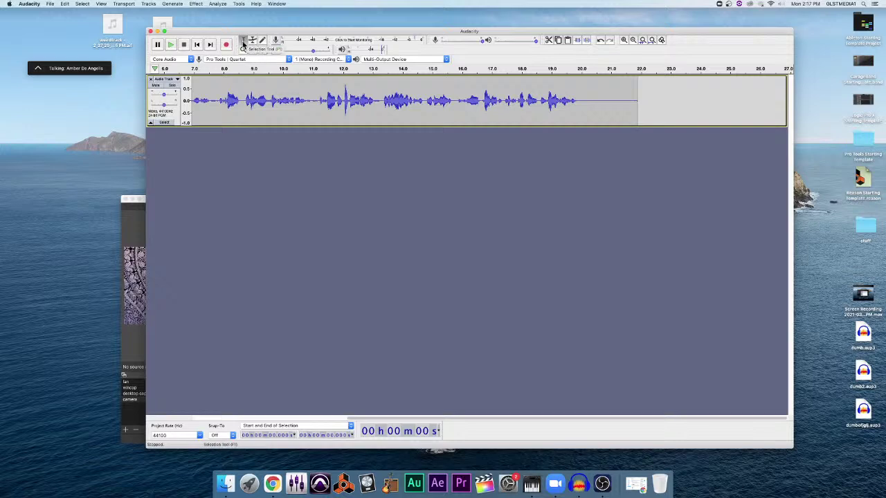
pyautogui.click(637, 94)
pyautogui.moveTo(636, 94); pyautogui.dragTo(577, 100)
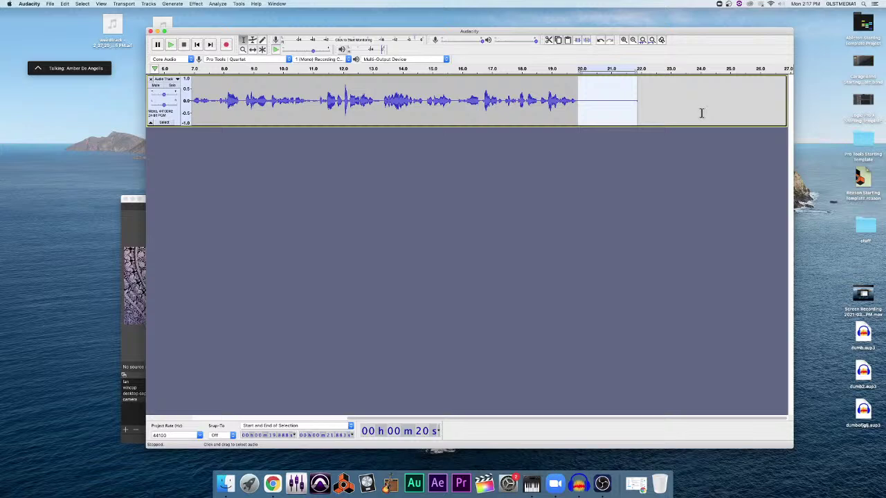
pyautogui.press('Delete')
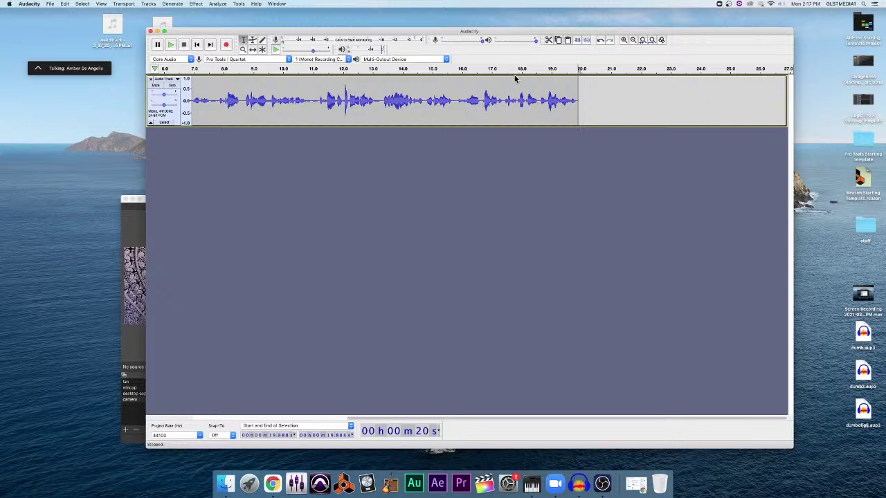
# Step: Select the audio from about 17.75 s to 19.22 s, play only that passage a few times, and stop playback
pyautogui.moveTo(514, 82); pyautogui.dragTo(558, 84)
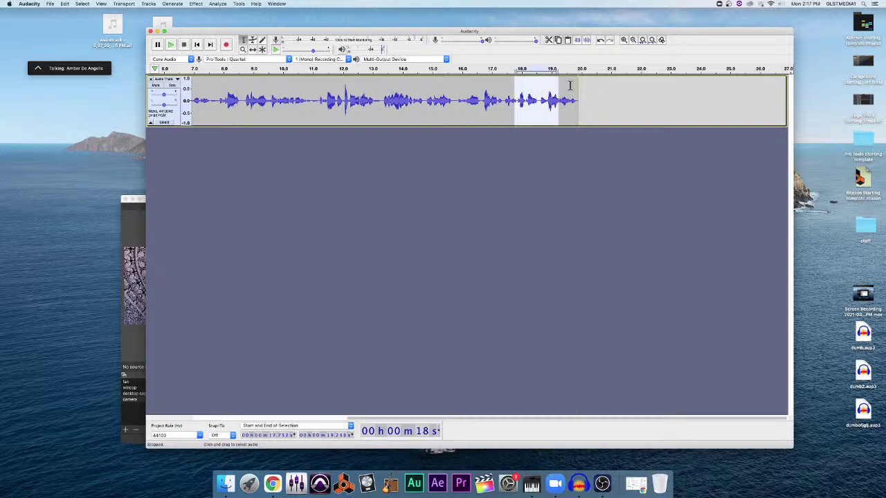
pyautogui.press('space')
pyautogui.press('space')
pyautogui.press('space')
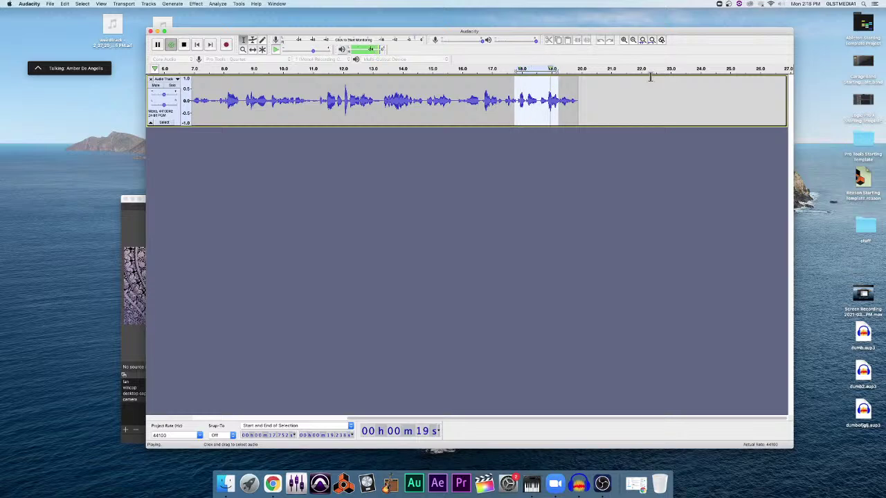
pyautogui.press('space')
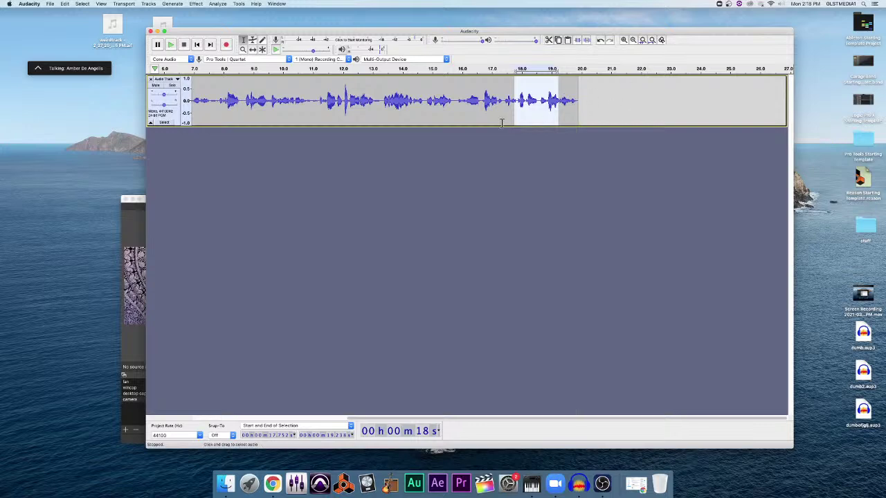
# Step: Clear the audio selection with the select-none command
pyautogui.click(535, 143)
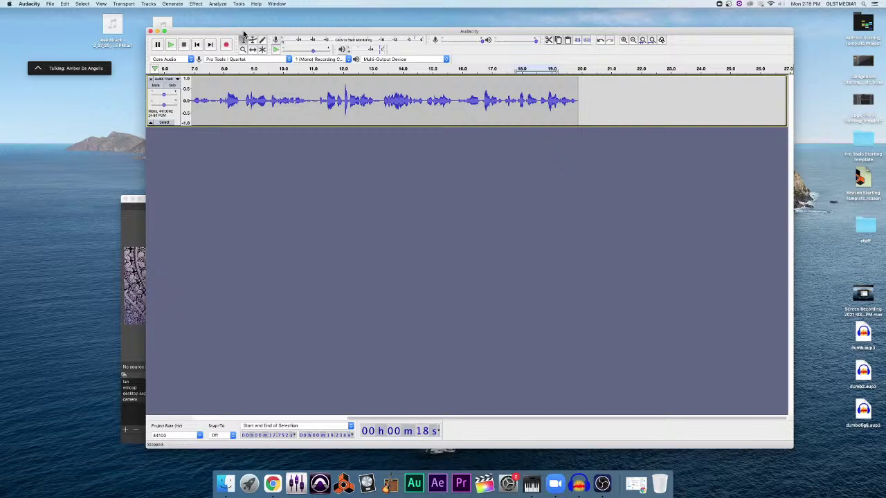
pyautogui.click(88, 4)
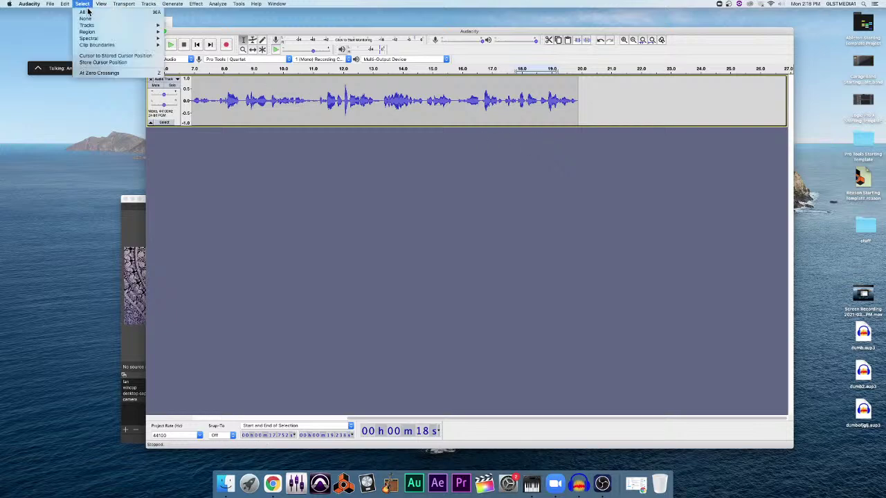
pyautogui.click(101, 21)
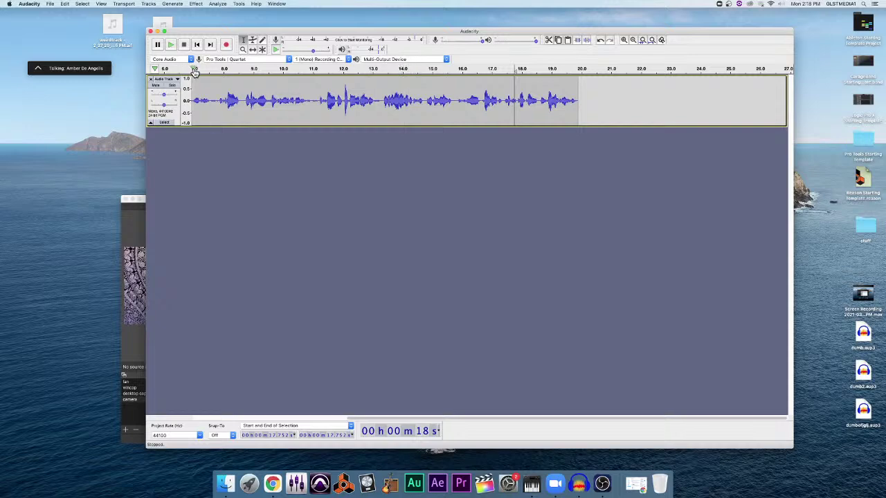
# Step: Place the cursor at about 9.9 s in the take, play for a few seconds from there, and stop
pyautogui.click(280, 84)
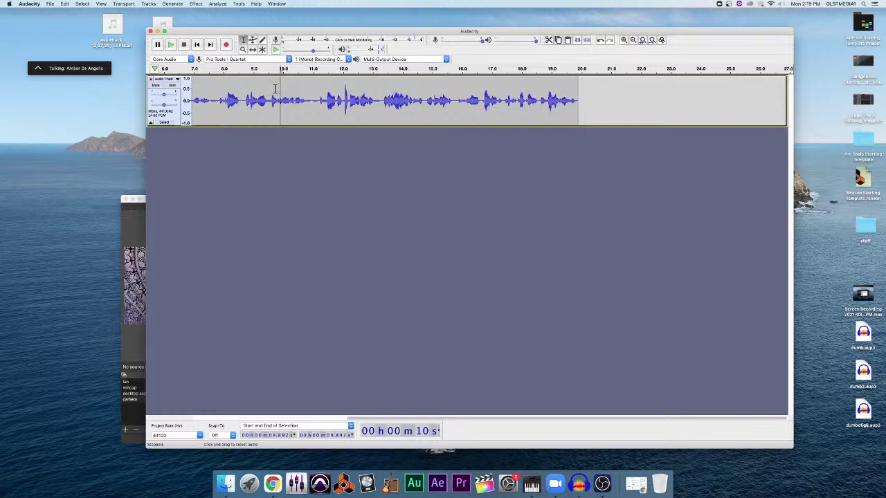
pyautogui.press('space')
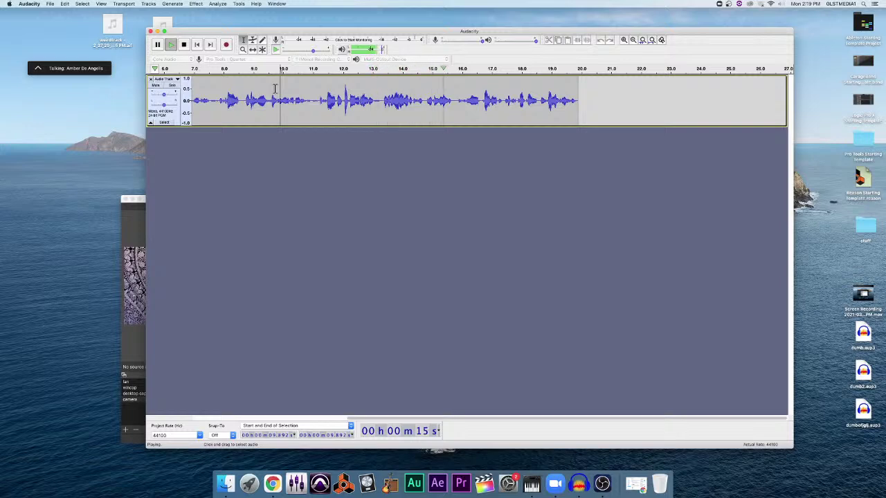
pyautogui.press('space')
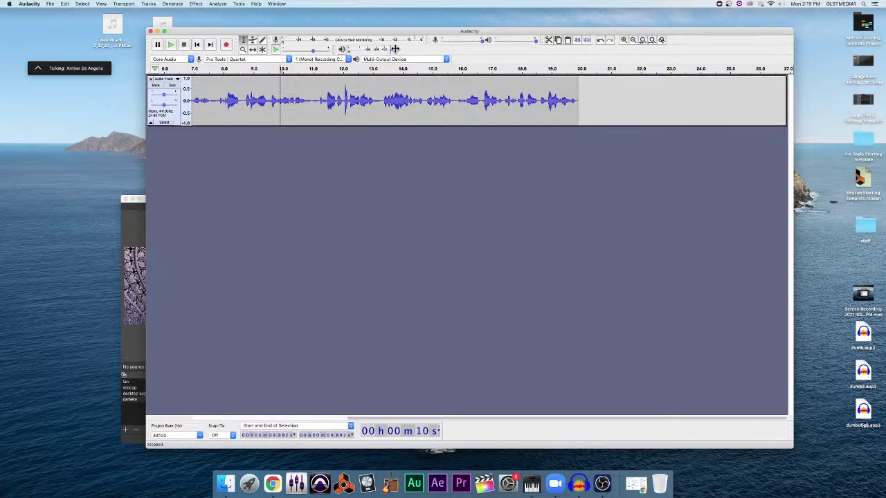
# Step: Widen the playback meter toolbar until it extends just past the end of the playback volume slider
pyautogui.moveTo(395, 49); pyautogui.dragTo(493, 48)
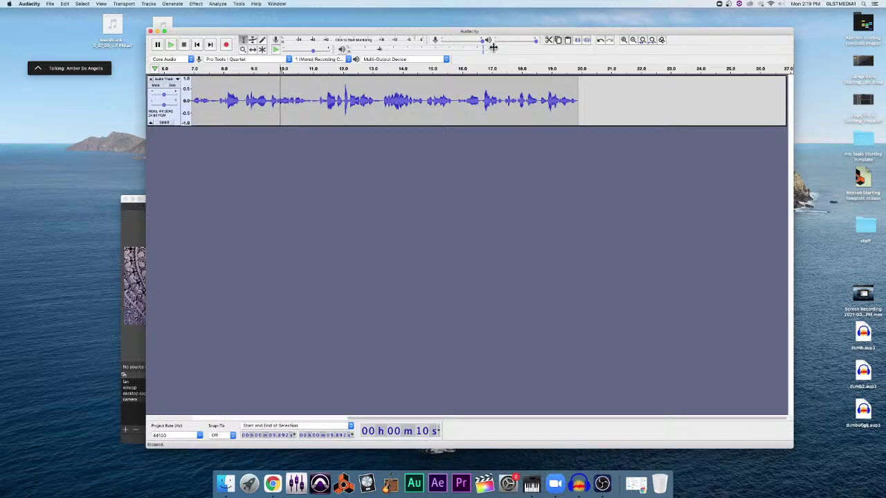
pyautogui.moveTo(493, 47); pyautogui.dragTo(568, 39)
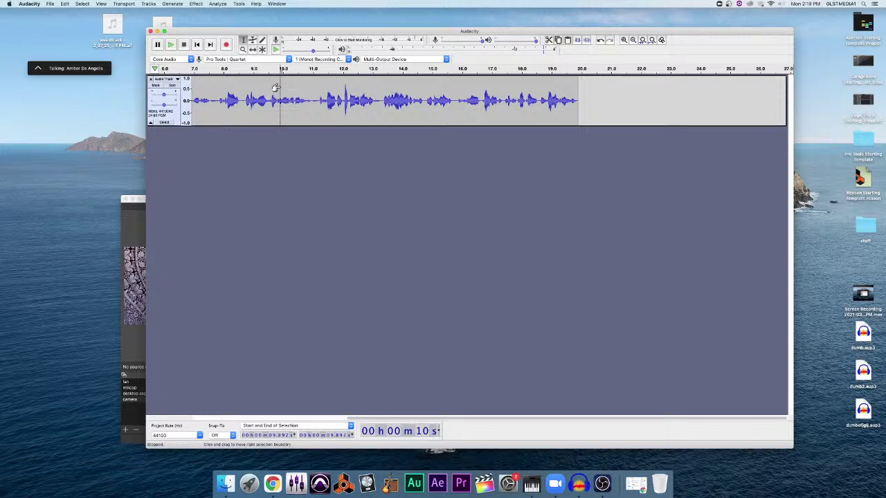
# Step: Select the audio from about 11.18 s to 14.35 s, play it, and extend the selection's end to about 14.71 s
pyautogui.click(321, 91)
pyautogui.click(358, 86)
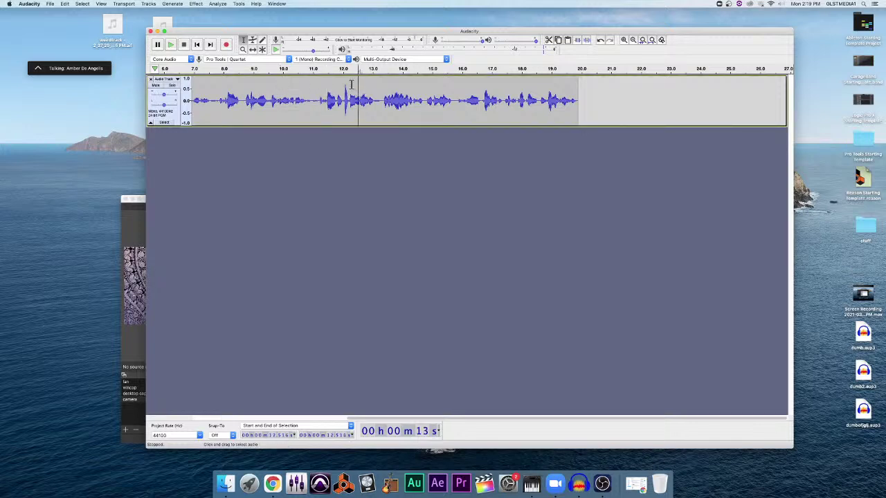
pyautogui.click(412, 86)
pyautogui.moveTo(410, 90); pyautogui.dragTo(318, 88)
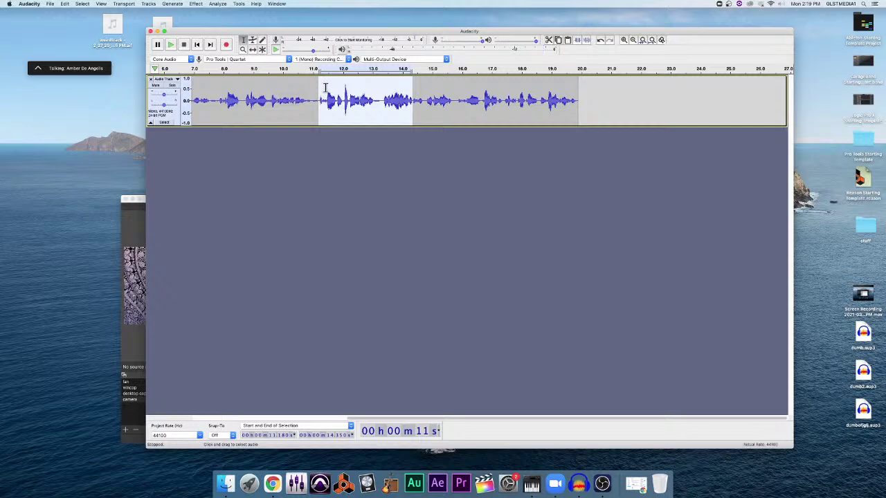
pyautogui.press('space')
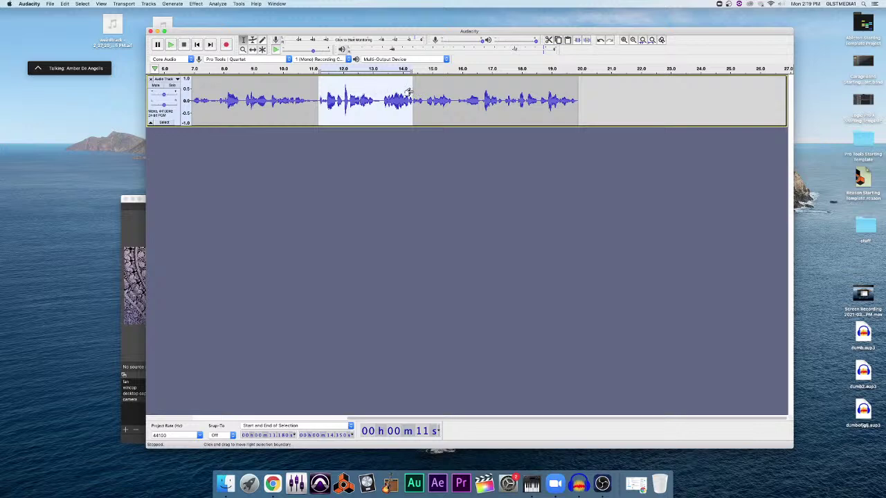
pyautogui.moveTo(409, 92); pyautogui.dragTo(418, 93)
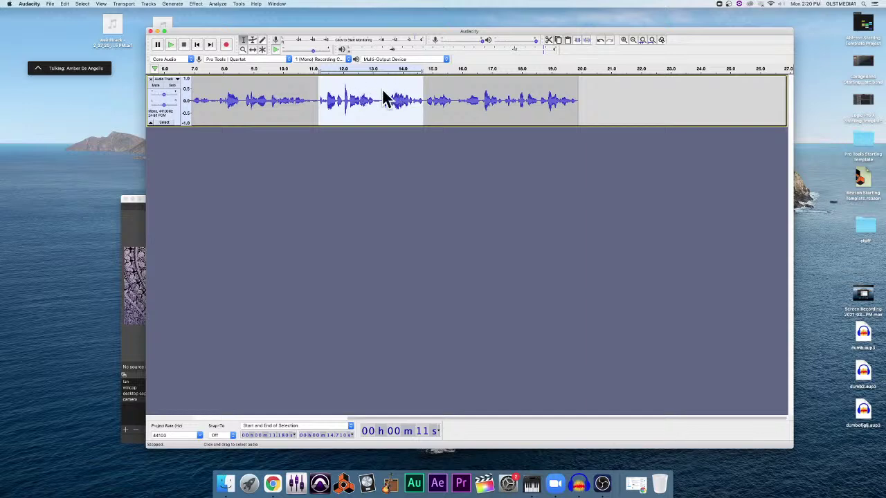
# Step: Clear the audio selection with the select-none command and return the cursor to the start of the take
pyautogui.click(411, 135)
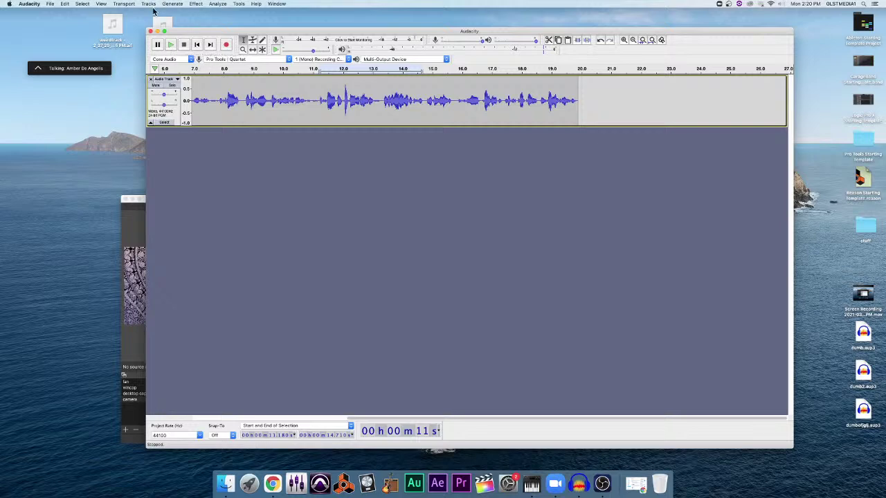
pyautogui.click(84, 4)
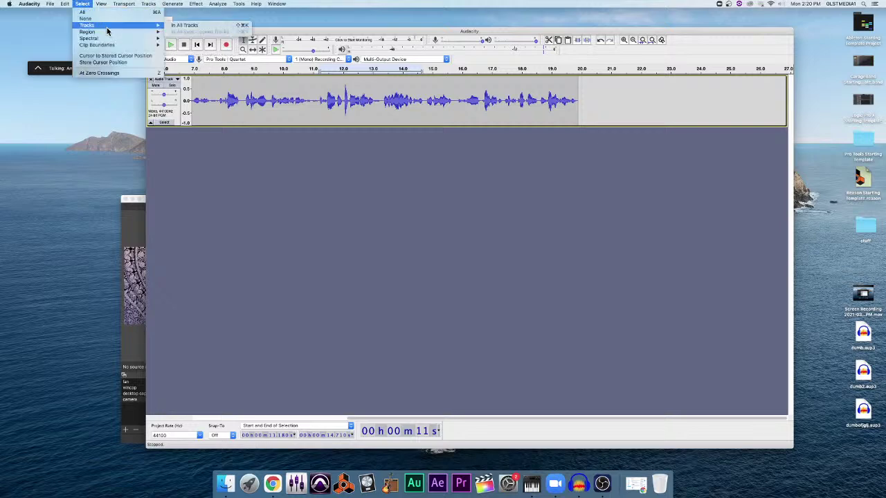
pyautogui.click(105, 23)
pyautogui.press('space')
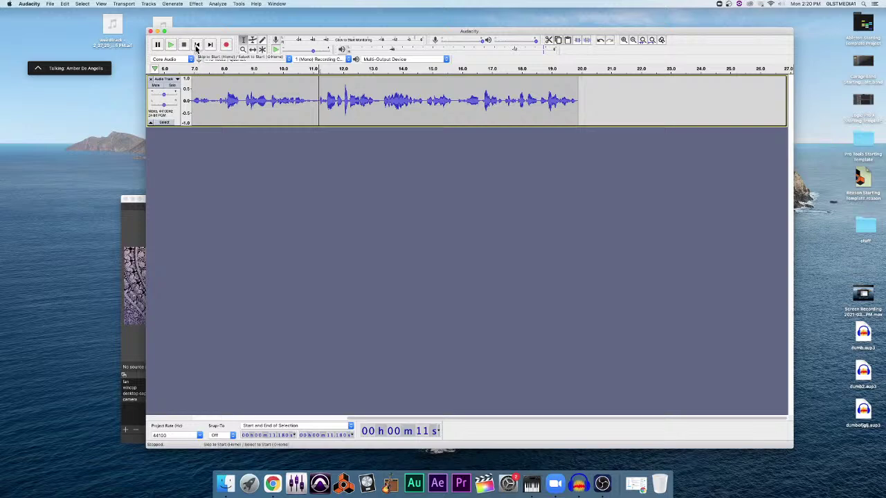
pyautogui.click(197, 46)
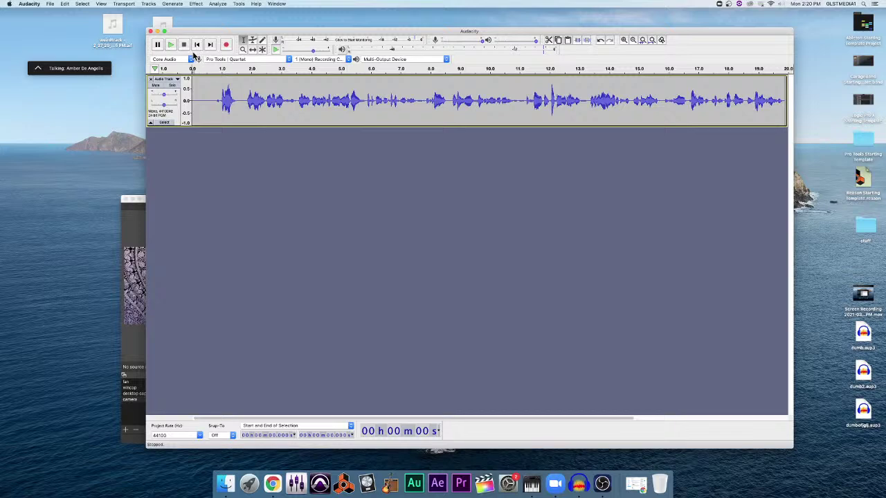
# Step: Play the take from the beginning for a few seconds and stop it, twice in a row
pyautogui.press('space')
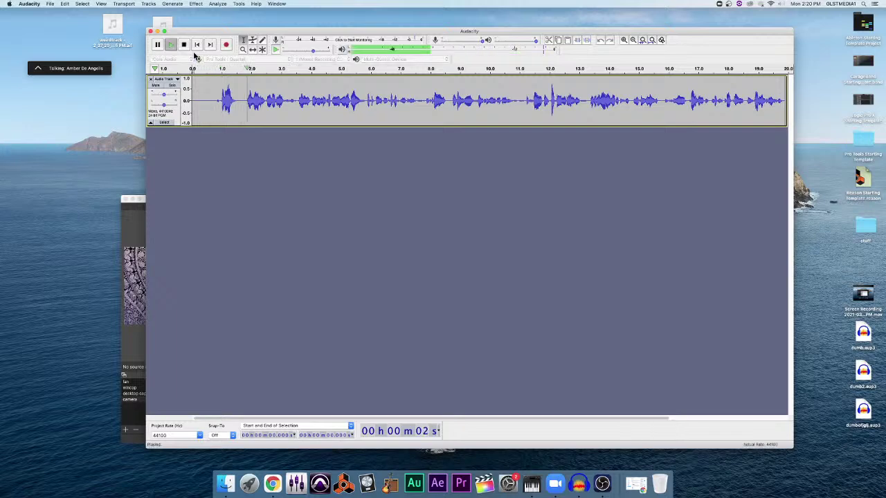
pyautogui.press('space')
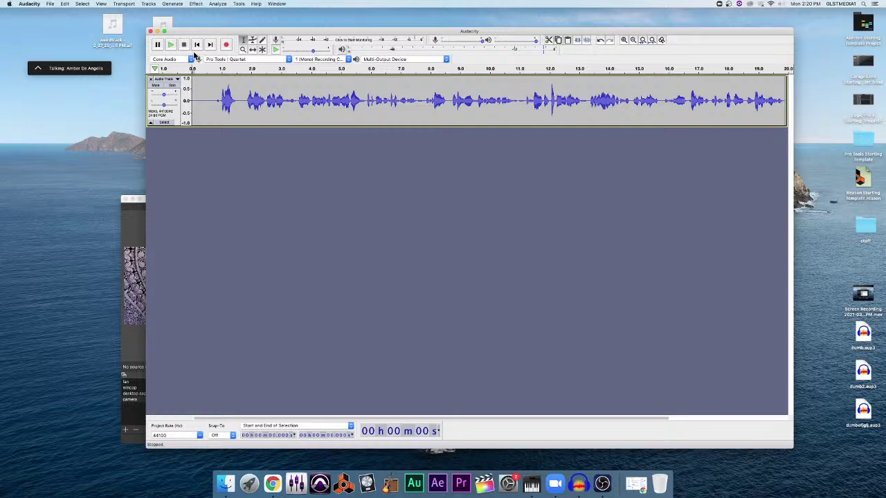
pyautogui.press('space')
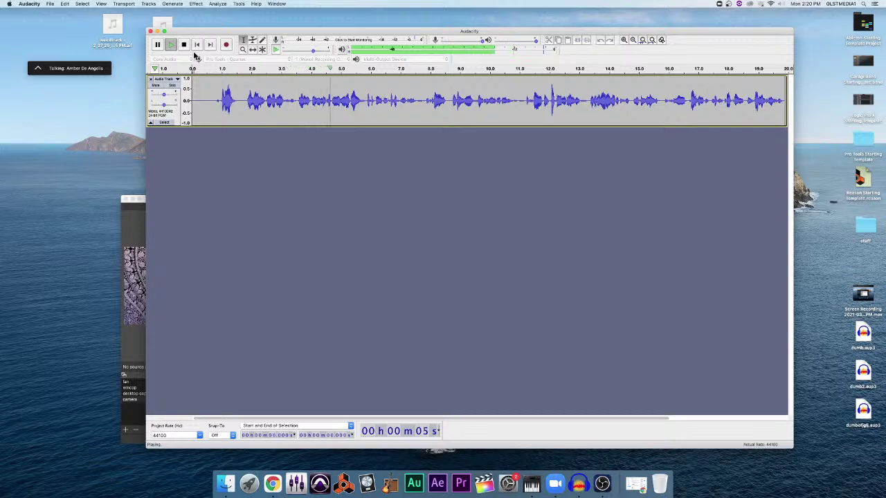
pyautogui.press('space')
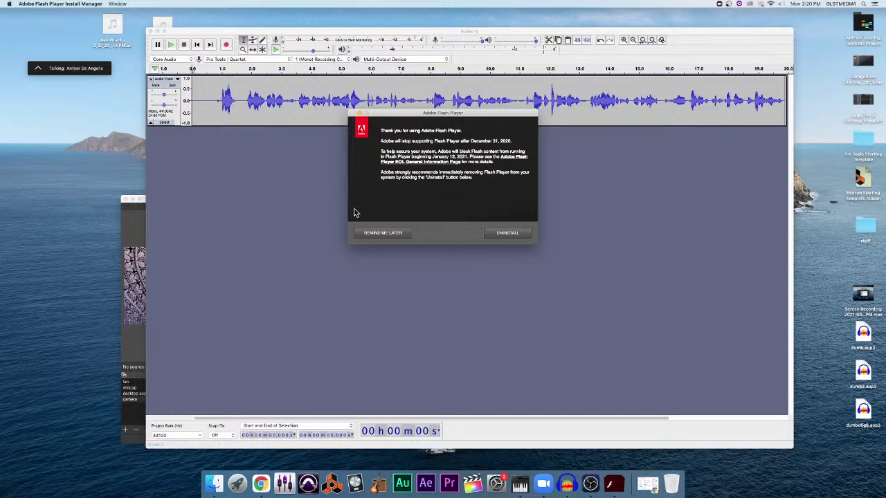
# Step: Postpone the Adobe Flash Player uninstall reminder, then close its end-of-life page and minimize the browser window
pyautogui.click(378, 232)
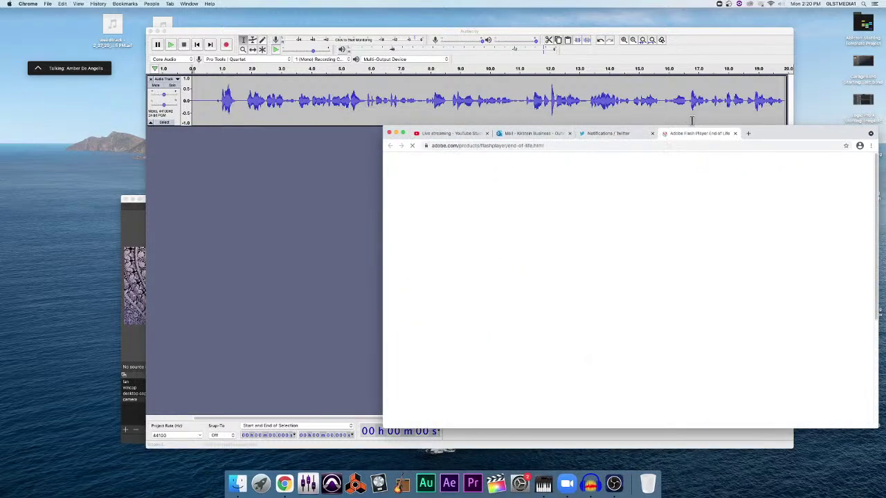
pyautogui.click(735, 133)
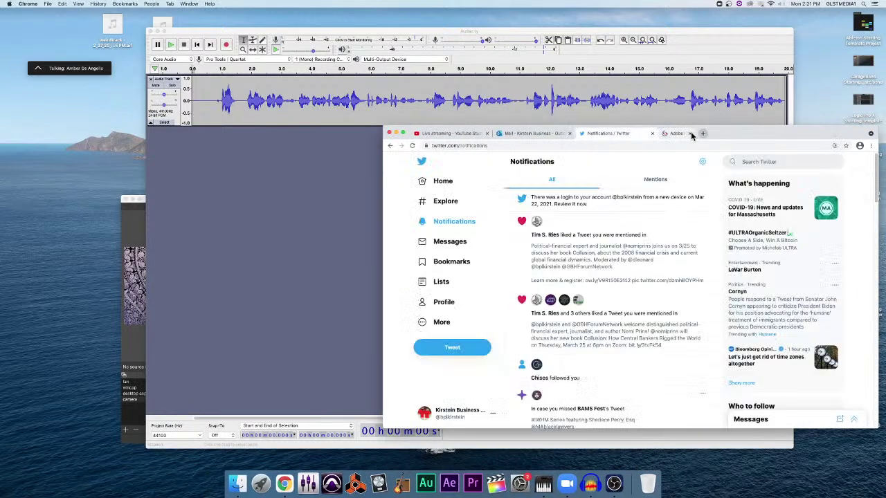
pyautogui.click(396, 133)
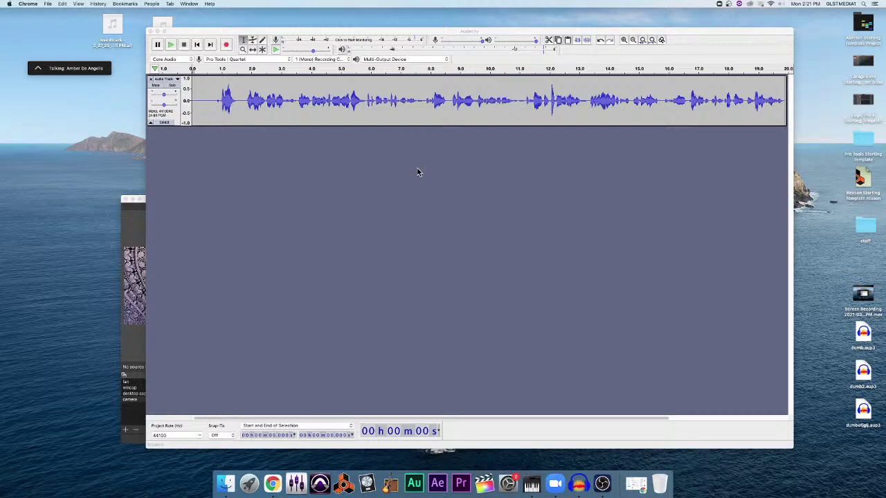
# Step: Return to Audacity, play the take from the start, pause at about 4.7 s, and stop
pyautogui.click(335, 166)
pyautogui.press('space')
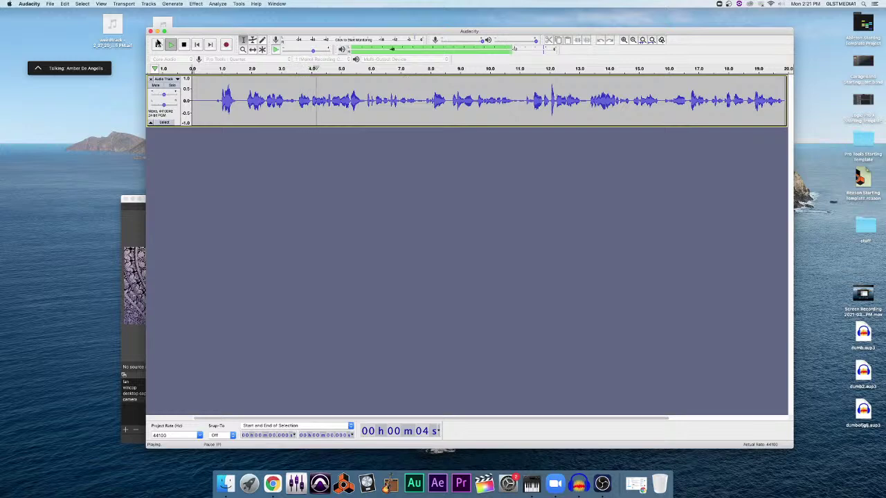
pyautogui.press('p')
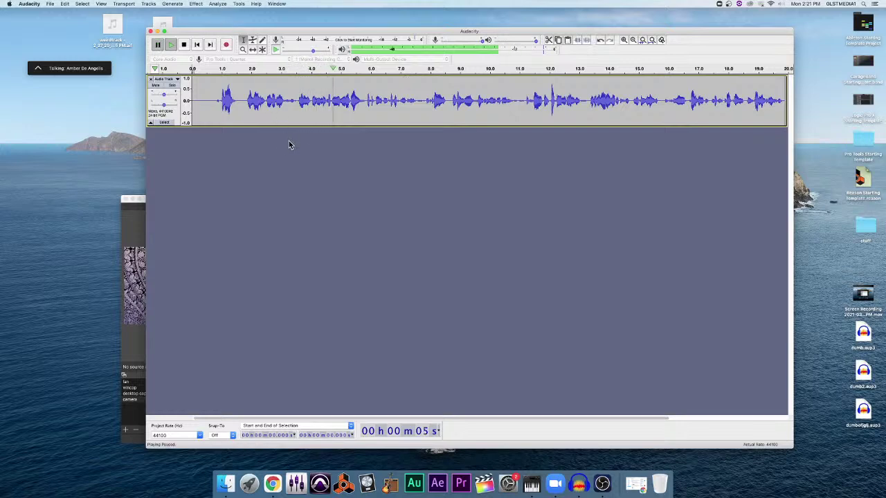
pyautogui.press('space')
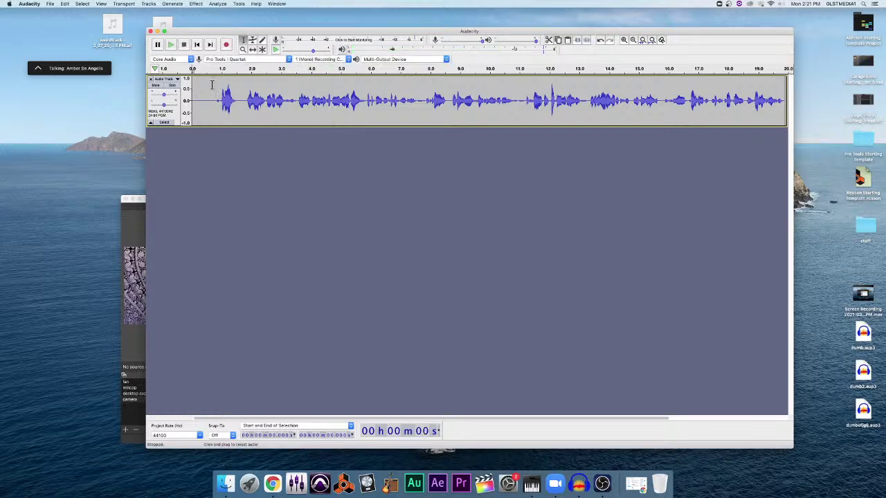
# Step: Play the take and pause at about 4.4 s, then restart playback from the beginning and stop it
pyautogui.press('space')
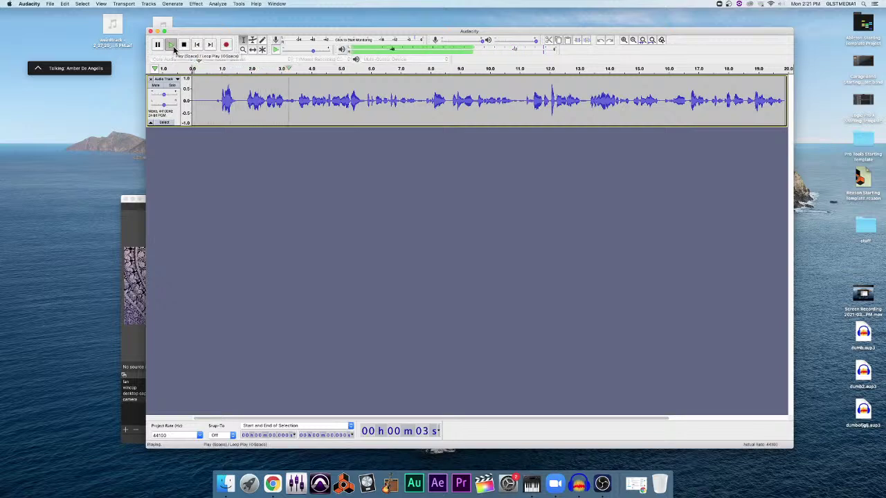
pyautogui.press('p')
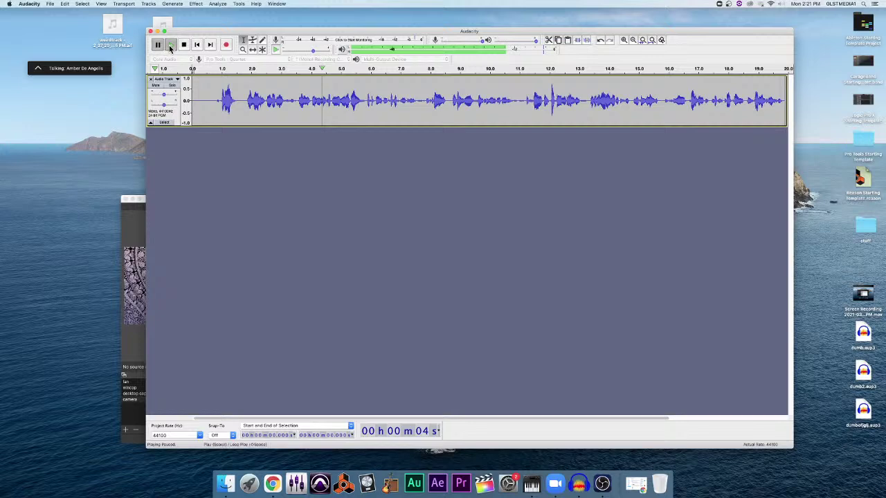
pyautogui.click(170, 47)
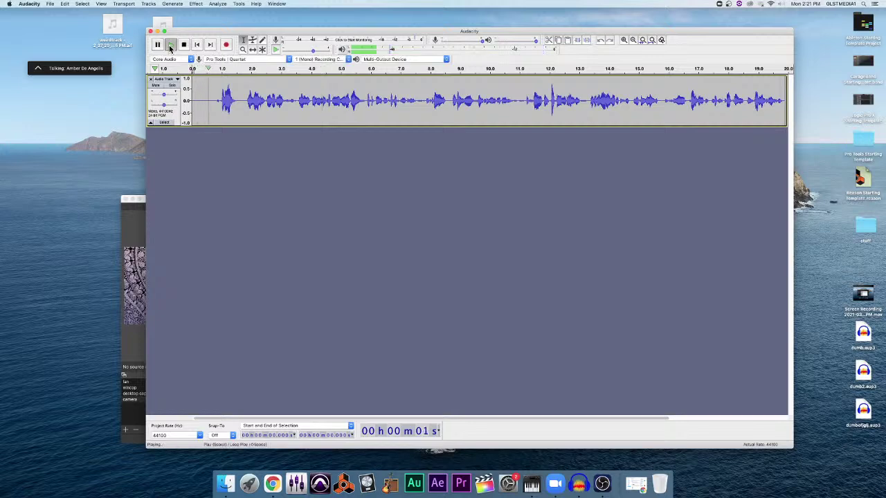
pyautogui.click(184, 45)
# Step: Start playback in the paused state, then place the cursor at about 5.04 s and quick-play from there
pyautogui.click(161, 47)
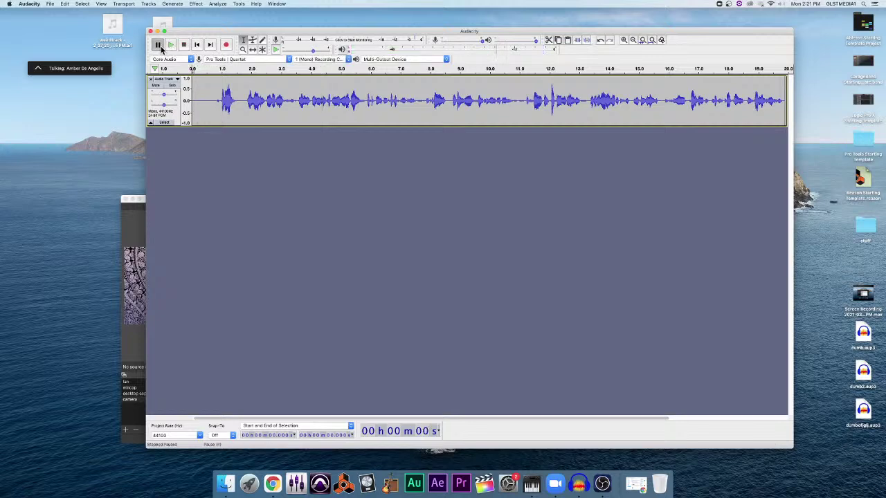
pyautogui.press('space')
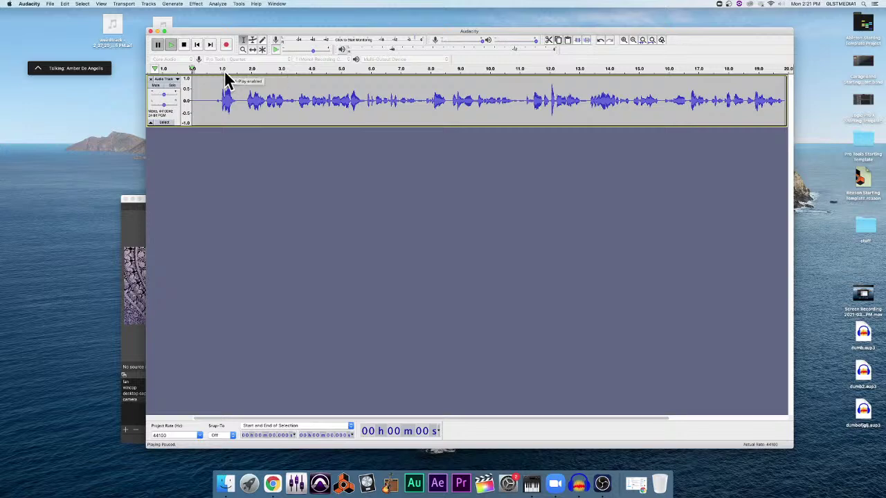
pyautogui.click(342, 83)
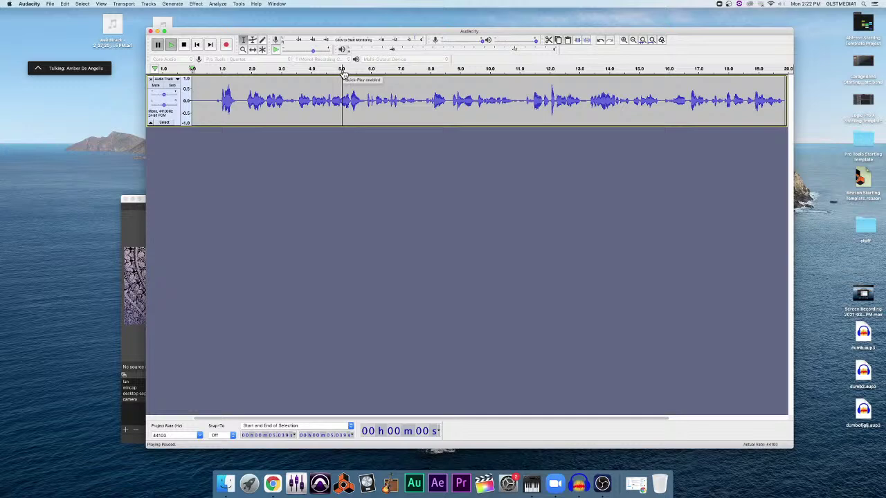
pyautogui.click(342, 74)
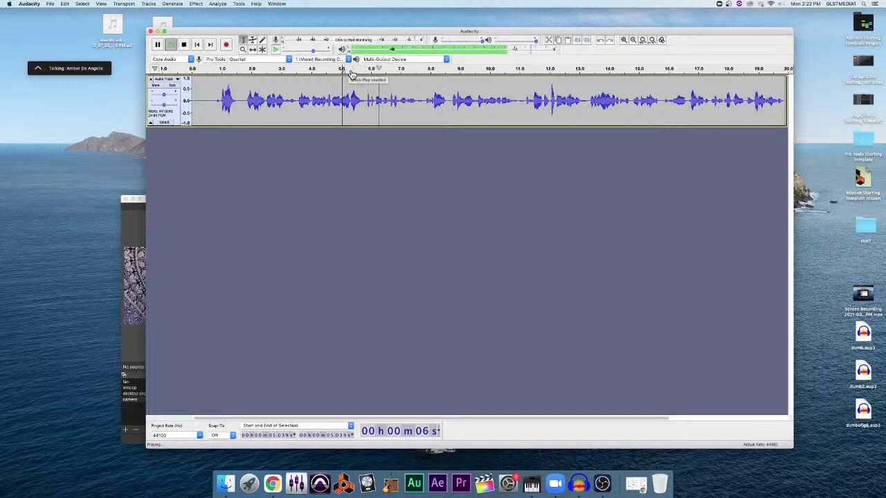
# Step: Alternately pause and resume the playback, leaving it paused at about 13.6 s
pyautogui.press('p')
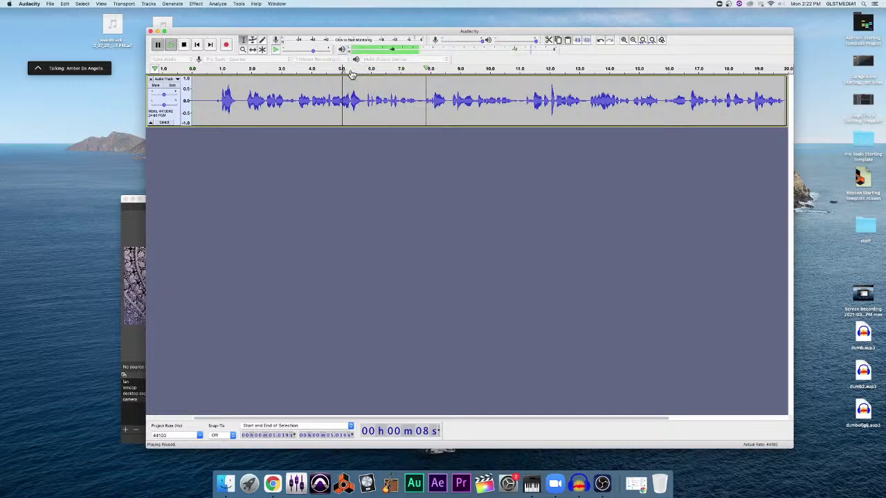
pyautogui.press('p')
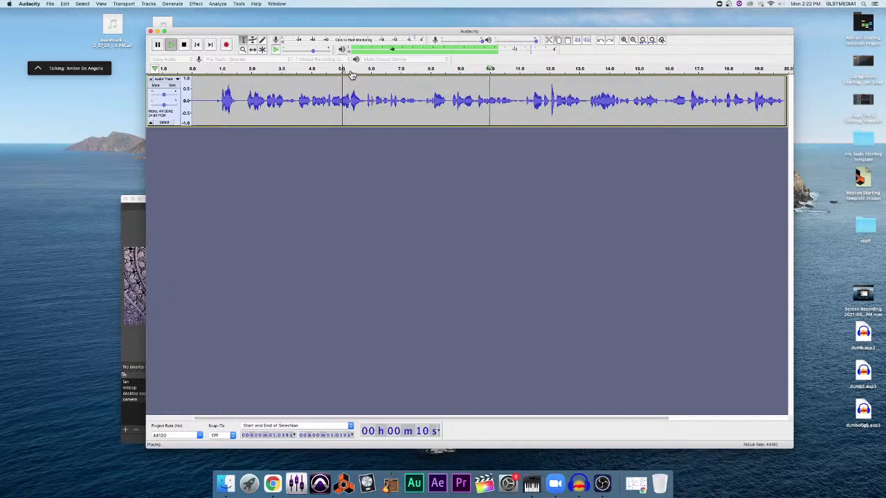
pyautogui.press('p')
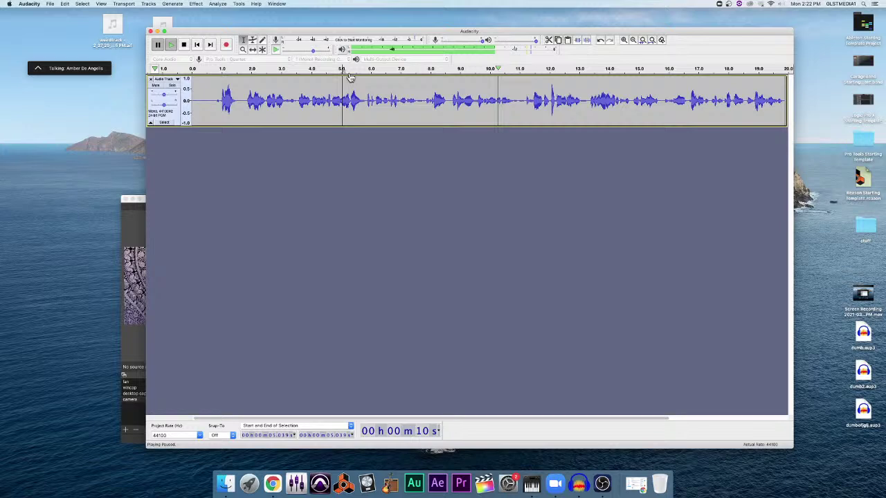
pyautogui.press('p')
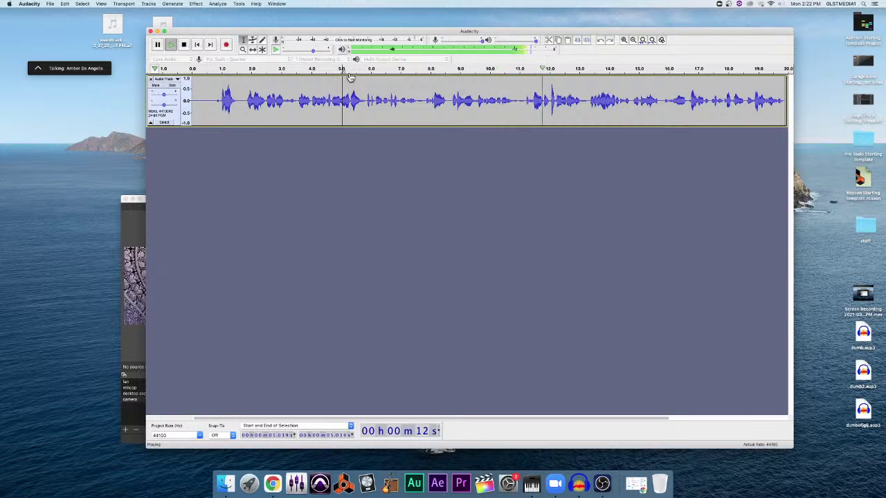
pyautogui.press('p')
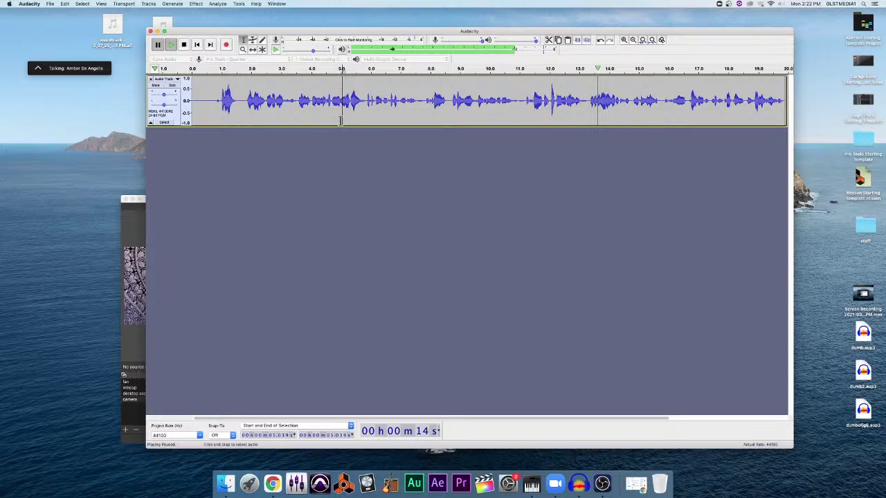
# Step: Switch to OBS Studio, transition the stream to the camera scene and back to the desktop capture, and return to Audacity
pyautogui.click(138, 305)
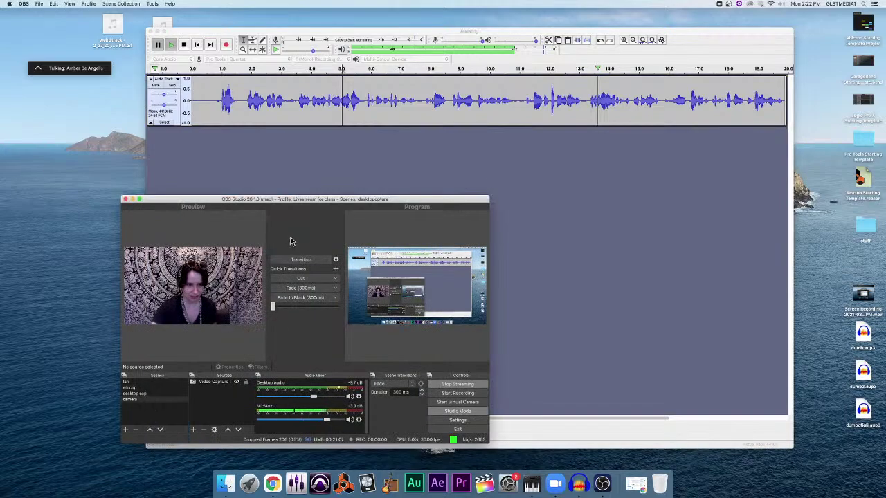
pyautogui.click(299, 260)
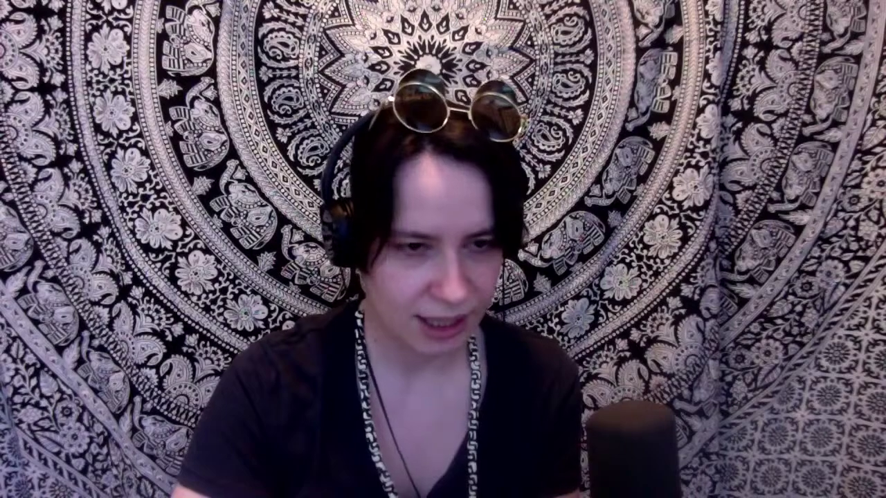
pyautogui.click(234, 277)
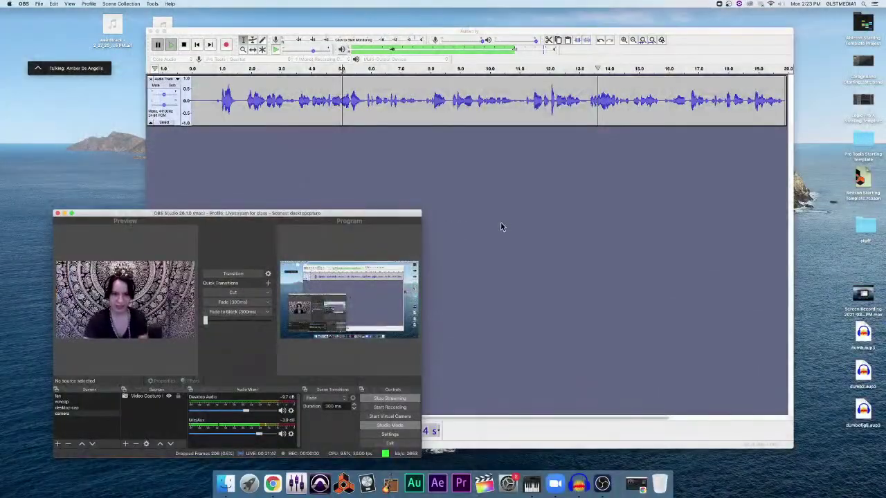
pyautogui.click(502, 230)
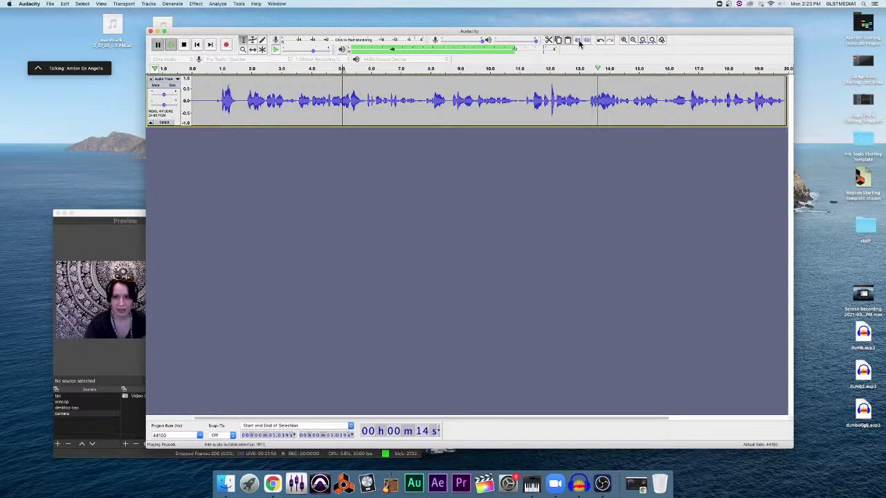
# Step: Place the cursor at about 0.92 s, magnify the timeline to about the first 2.5 s, and stop the paused playback
pyautogui.click(623, 40)
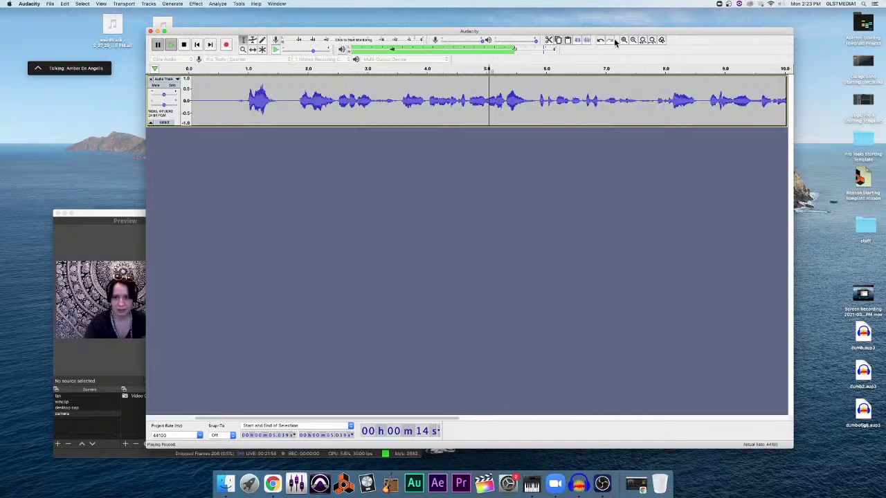
pyautogui.click(243, 84)
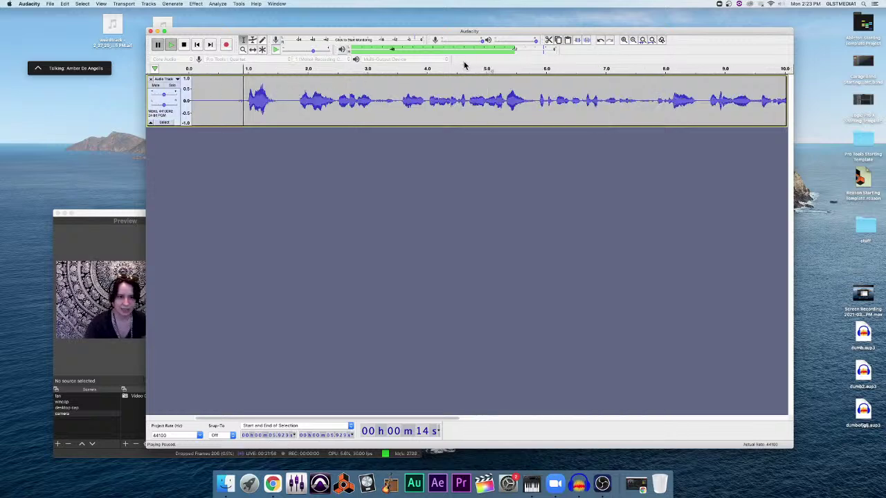
pyautogui.click(623, 40)
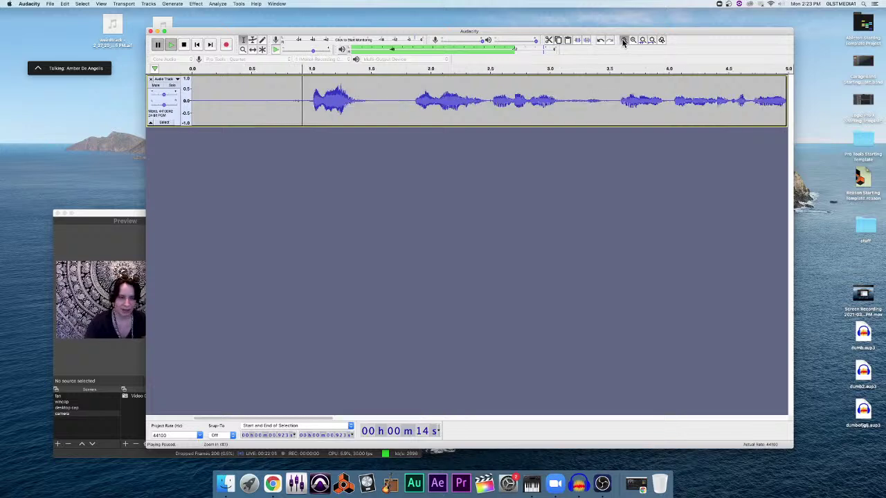
pyautogui.click(623, 40)
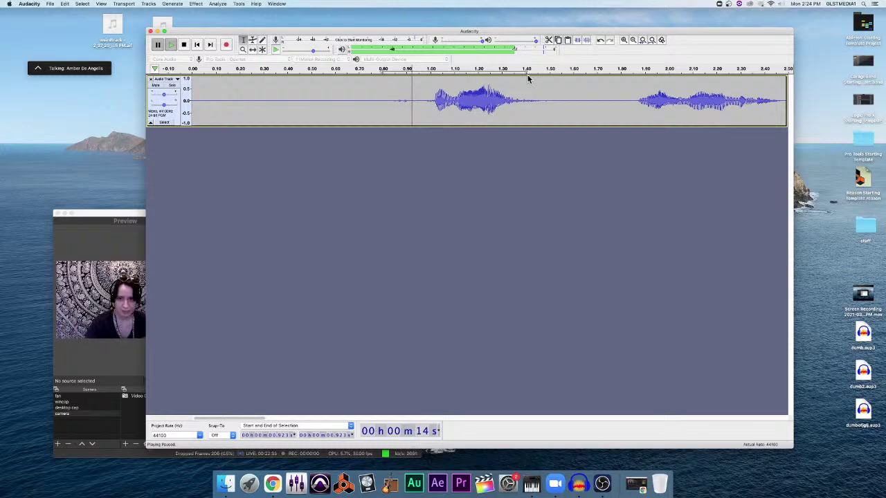
pyautogui.press('space')
pyautogui.press('space')
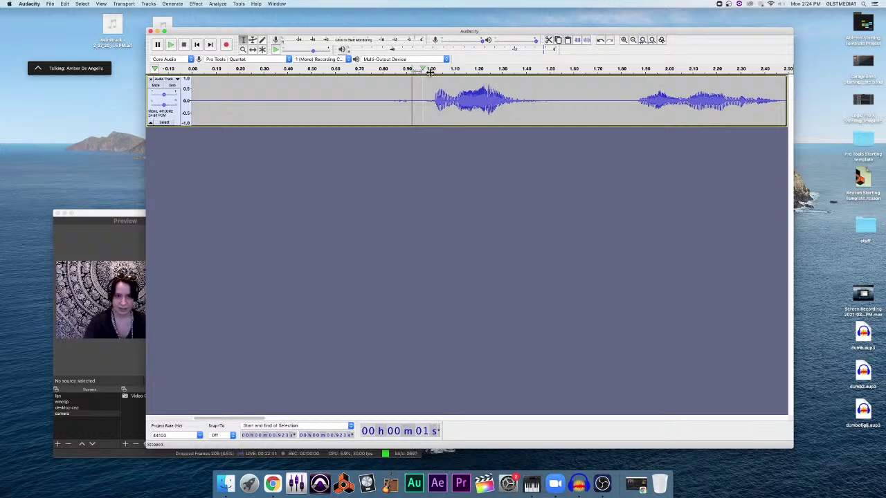
# Step: Quick-play the timeline from about 0.92 s, then select the first word from about 0.814 s to 1.490 s, play it and deselect
pyautogui.moveTo(414, 70); pyautogui.dragTo(552, 78)
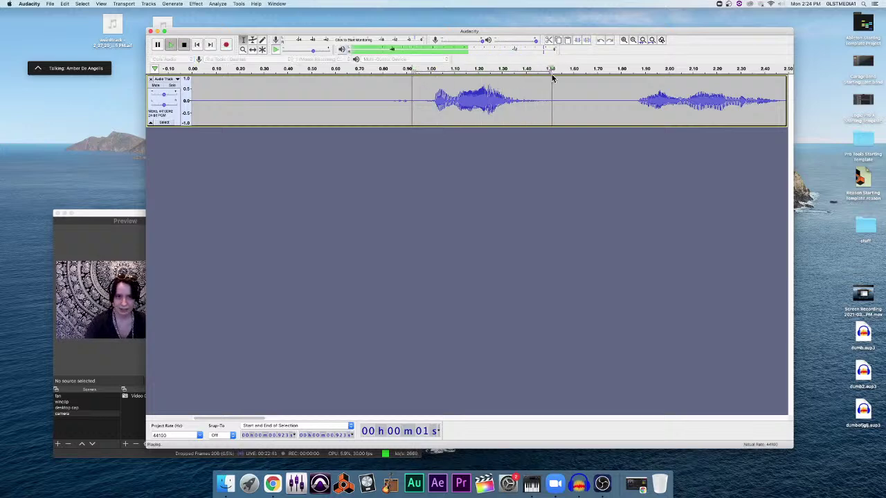
pyautogui.moveTo(418, 89); pyautogui.dragTo(547, 91)
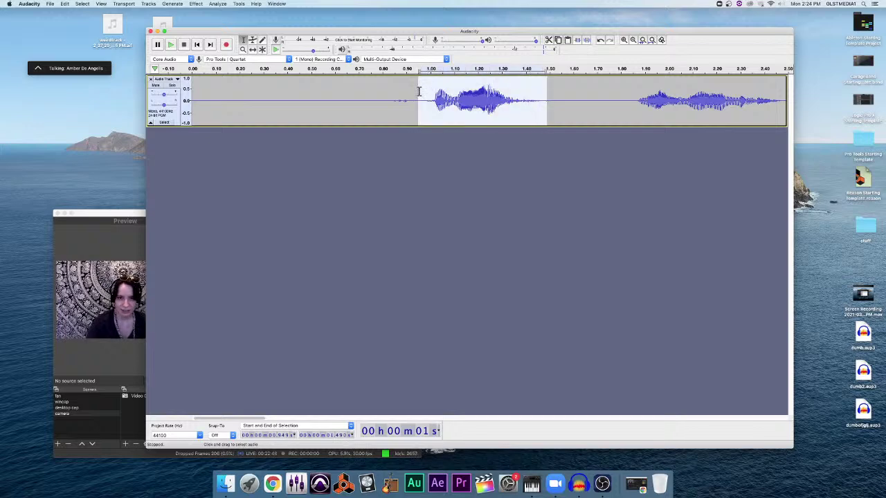
pyautogui.moveTo(419, 93); pyautogui.dragTo(390, 92)
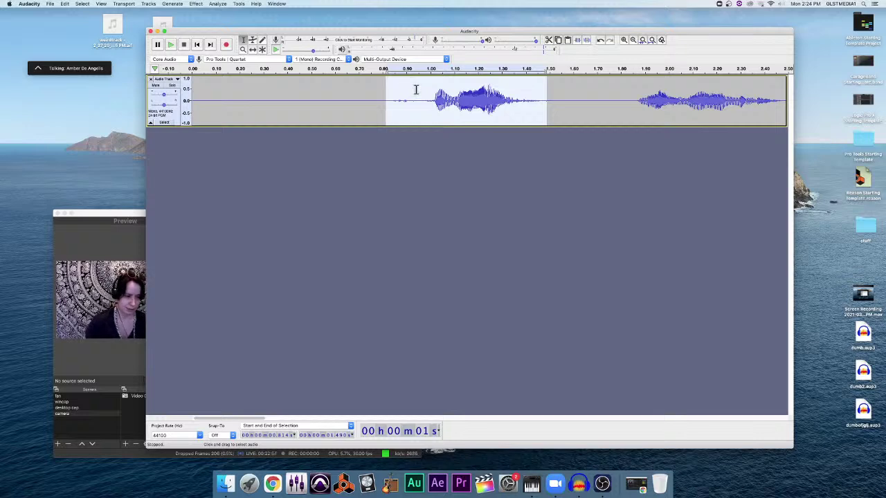
pyautogui.press('space')
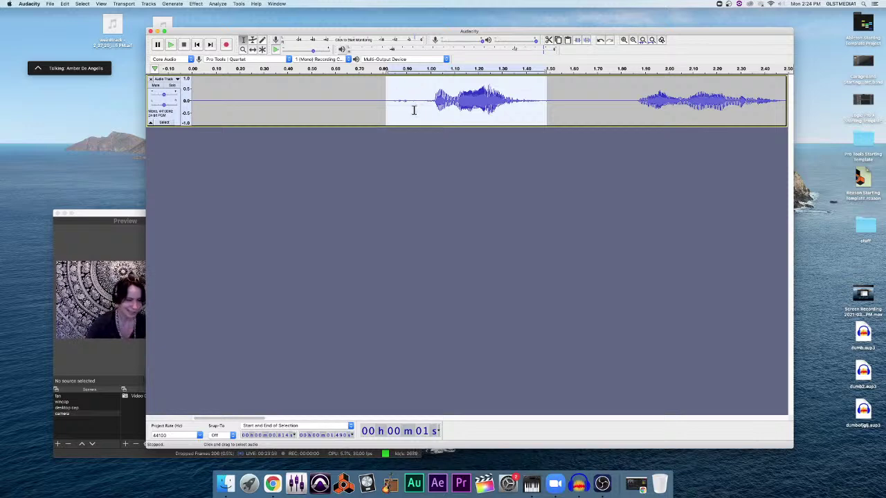
pyautogui.click(438, 141)
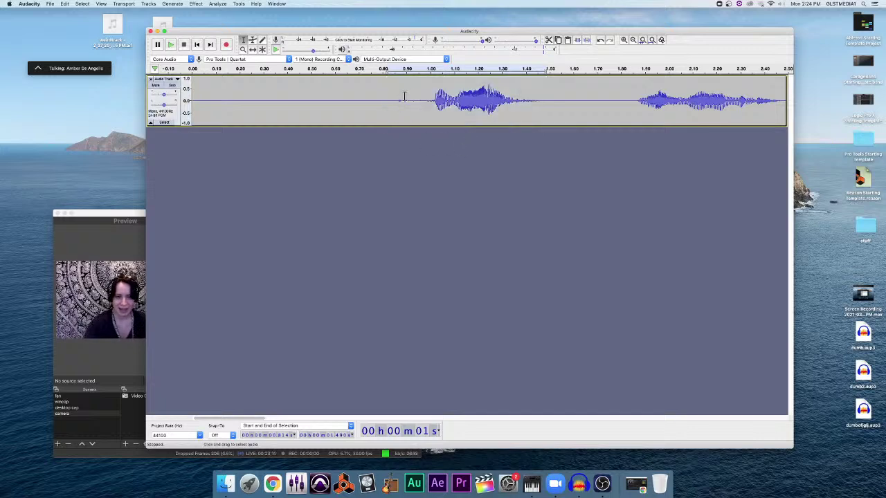
# Step: Delete the audio before the first word, from the start of the track to about 0.961 s
pyautogui.moveTo(420, 98); pyautogui.dragTo(411, 99)
pyautogui.hotkey('shift', 'Home')
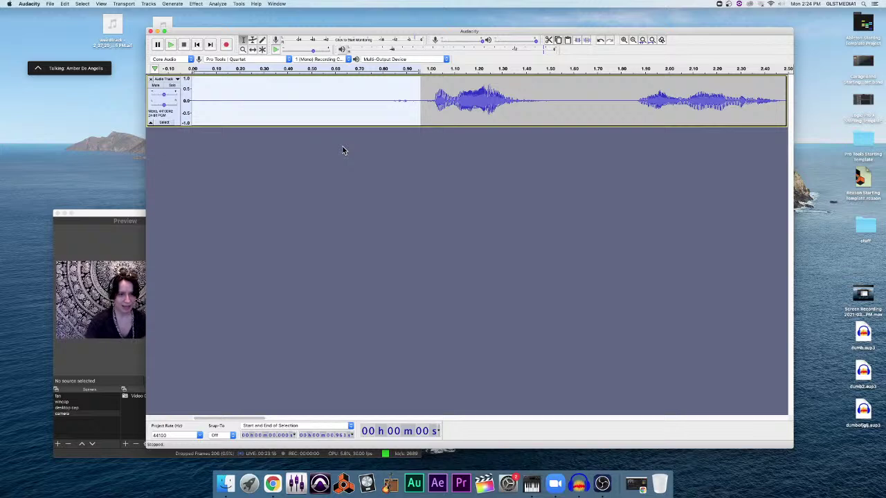
pyautogui.press('Delete')
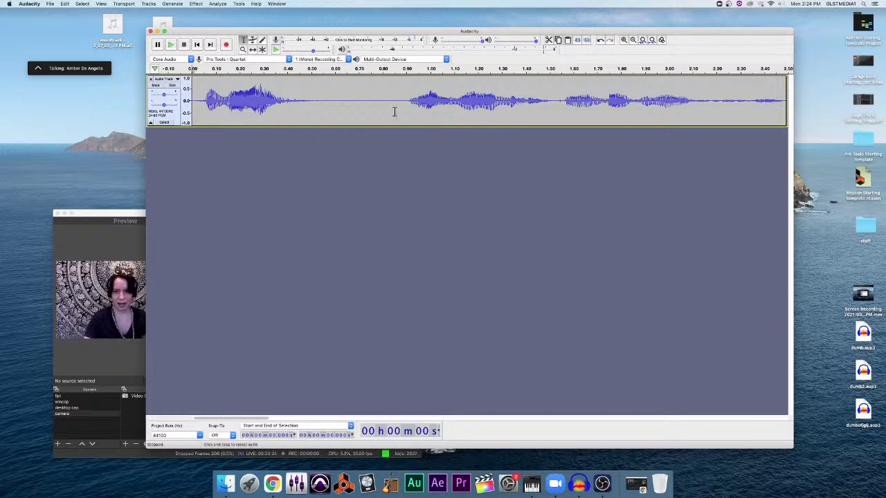
# Step: Fit the whole project in view, magnify the selection from about 6.509 s to 10.356 s, and return to the full-project view
pyautogui.click(652, 40)
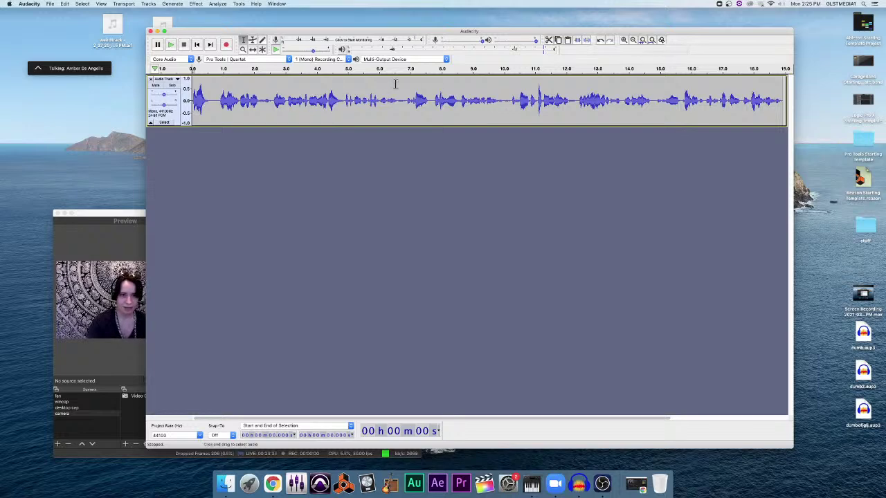
pyautogui.click(600, 40)
pyautogui.click(643, 40)
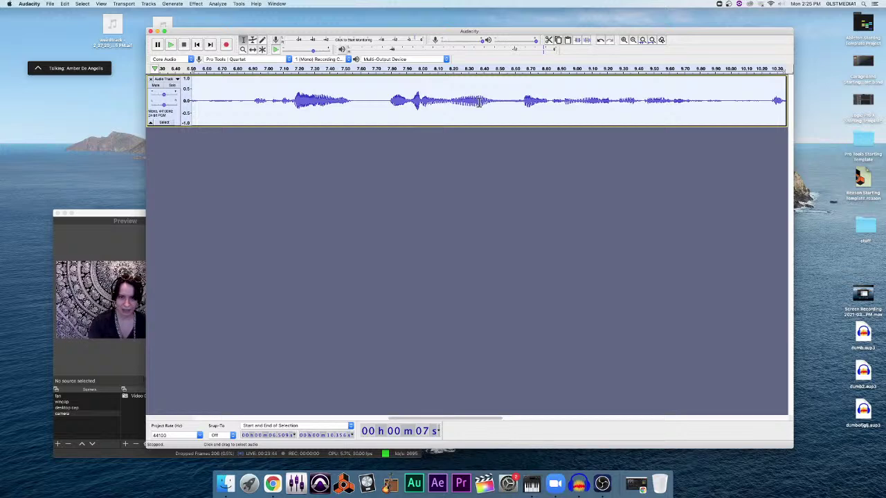
pyautogui.click(652, 40)
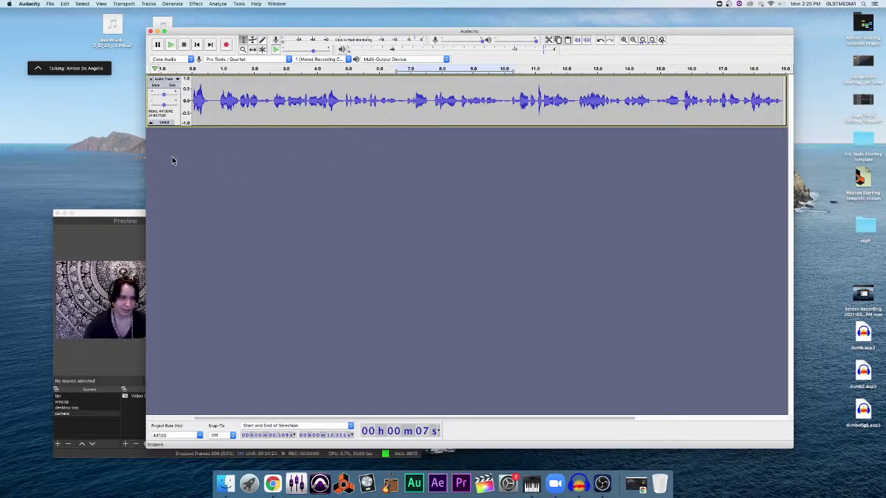
# Step: Import weird song.mp3 from the desktop as a new track below the recording, then play both tracks together and stop
pyautogui.moveTo(348, 33); pyautogui.dragTo(381, 32)
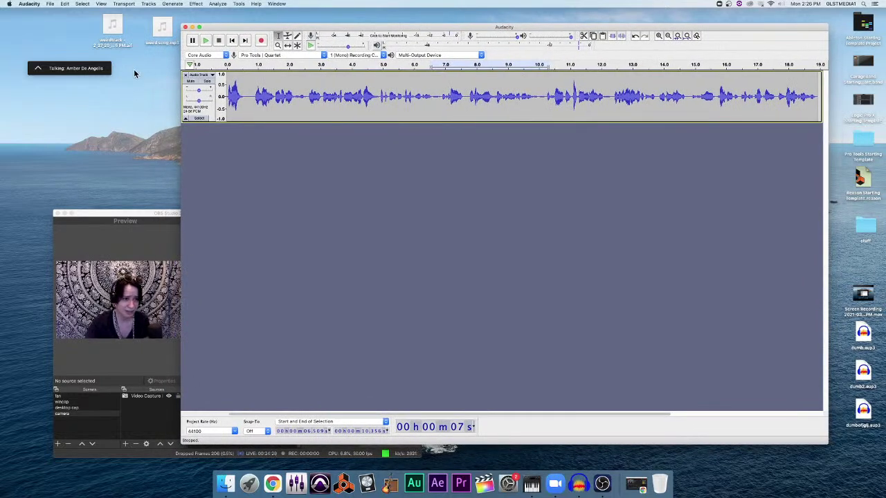
pyautogui.click(161, 28)
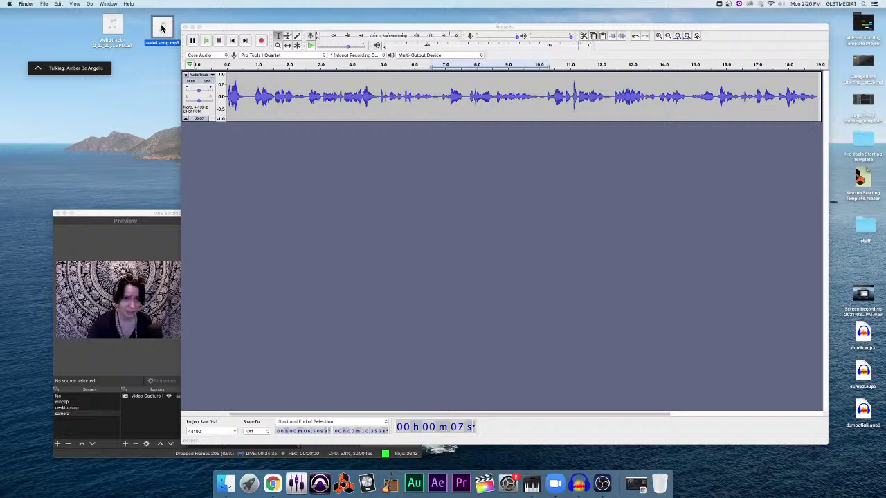
pyautogui.moveTo(161, 31); pyautogui.dragTo(213, 153)
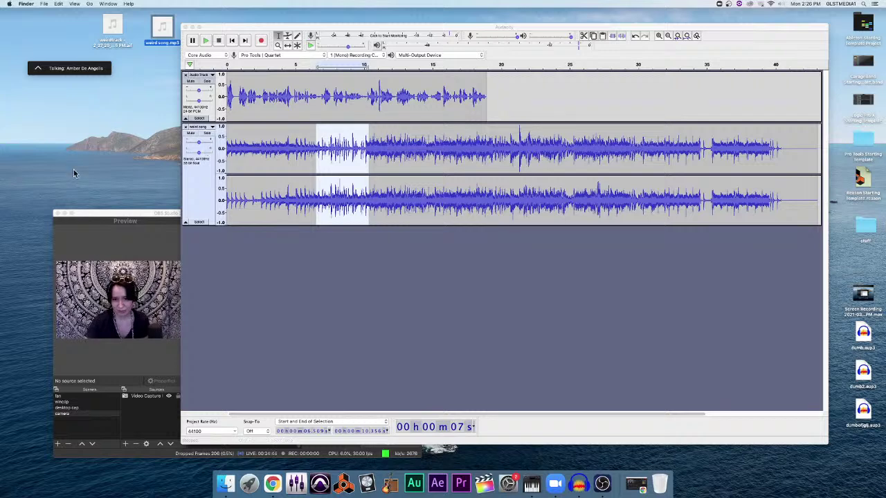
pyautogui.click(383, 263)
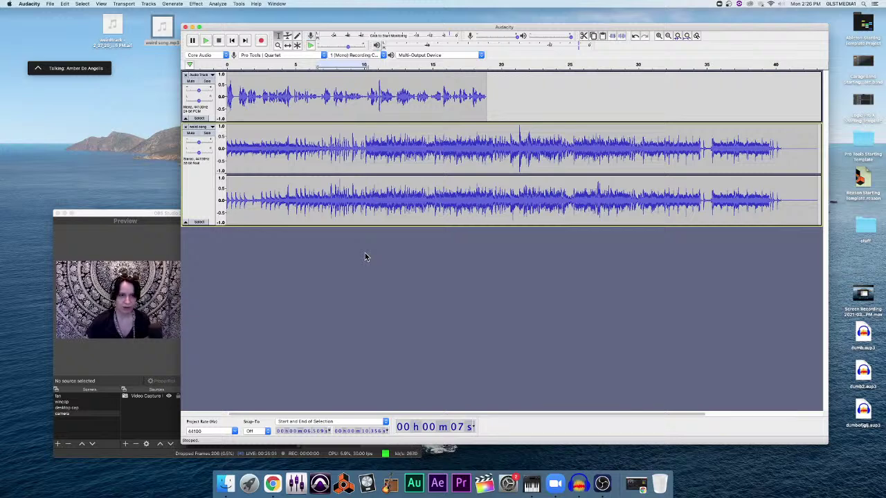
pyautogui.click(207, 41)
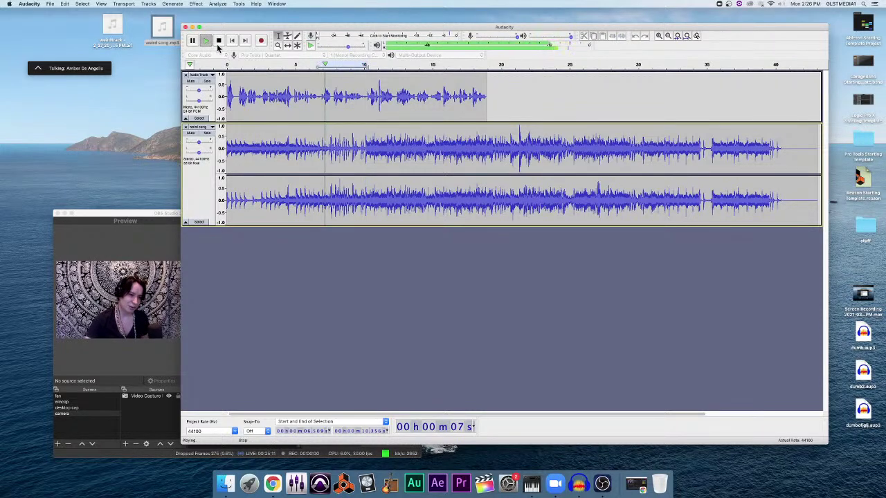
pyautogui.click(218, 42)
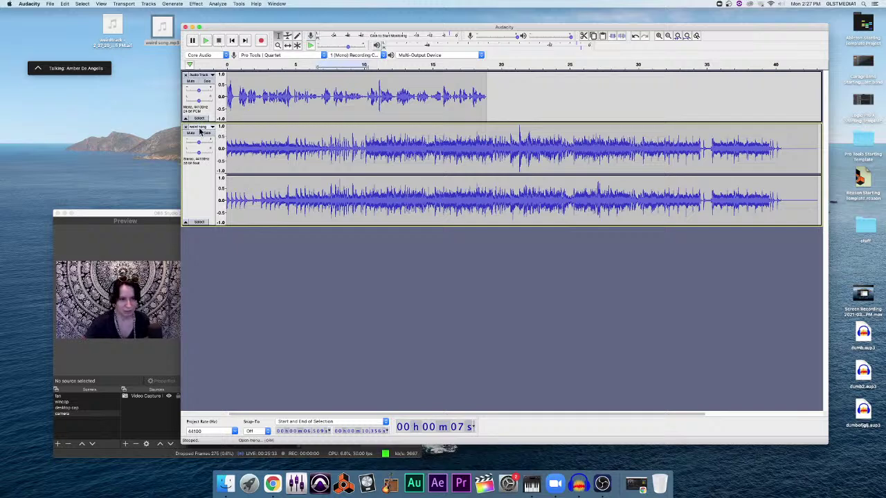
# Step: Try lowering the weird song track's gain, then undo the change and deselect the track
pyautogui.moveTo(197, 144); pyautogui.dragTo(193, 144)
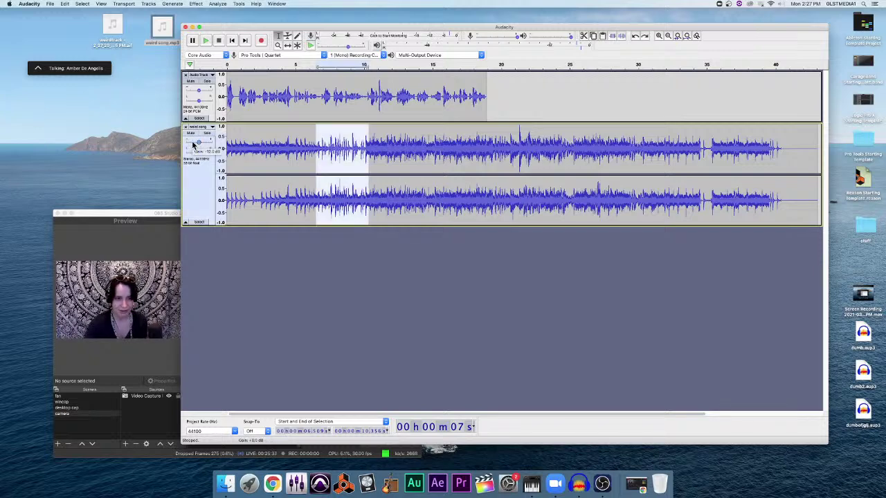
pyautogui.hotkey('ctrl', 'z')
pyautogui.click(344, 238)
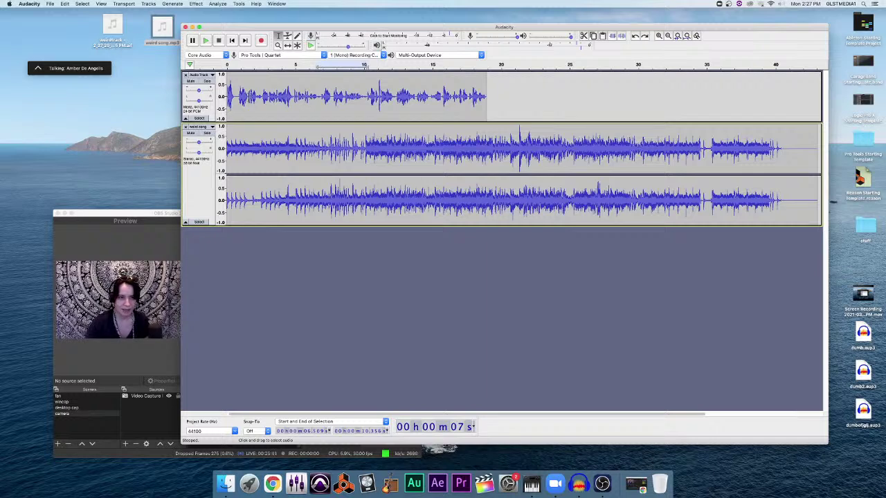
# Step: Lower the weird song track's amplitude to about 0.5 with the Envelope tool and briefly play the mix
pyautogui.click(288, 39)
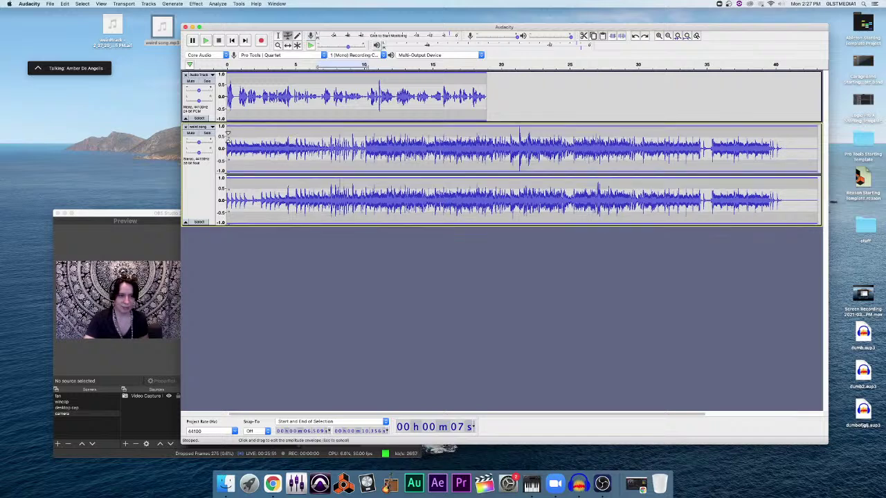
pyautogui.moveTo(228, 135)
pyautogui.mouseDown()
pyautogui.moveTo(229, 149)
pyautogui.moveTo(229, 138)
pyautogui.mouseUp()
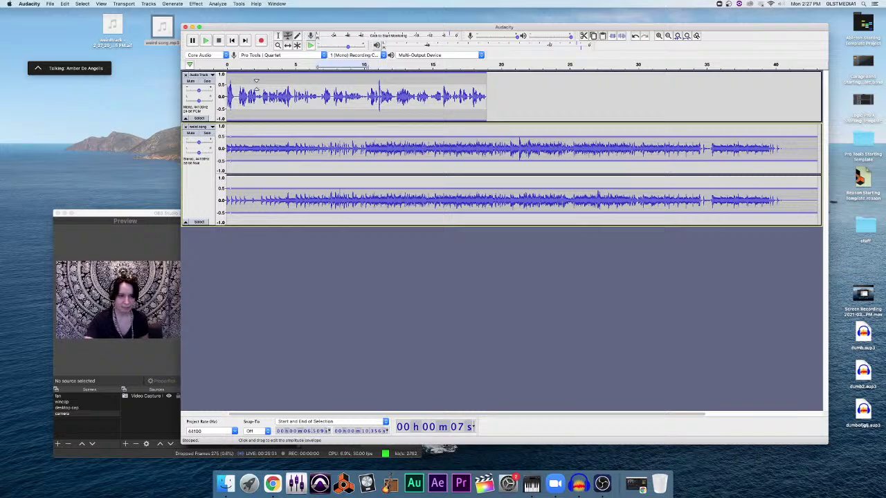
pyautogui.press('space')
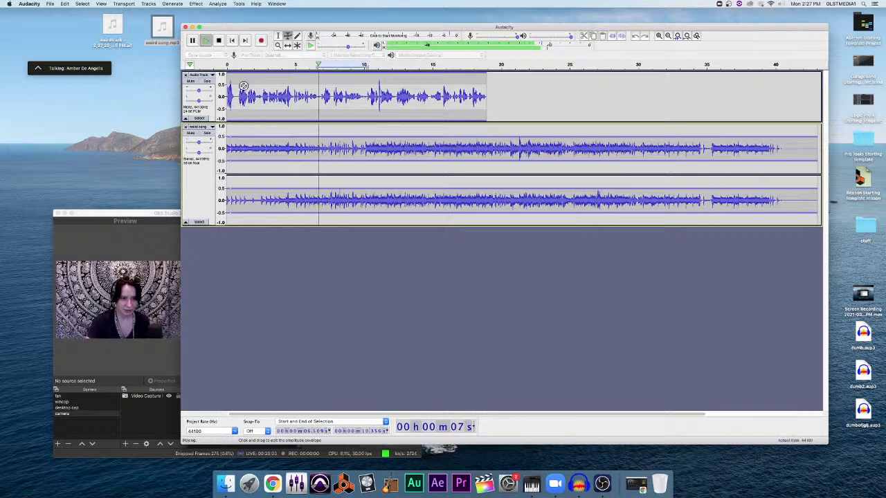
pyautogui.press('space')
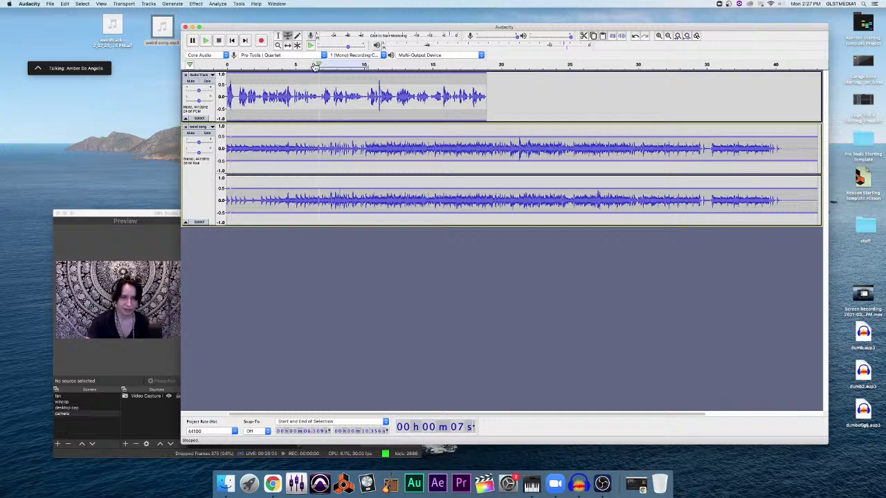
# Step: Clear the selection and play both tracks from the cursor at about 6.5 s, then stop
pyautogui.click(82, 4)
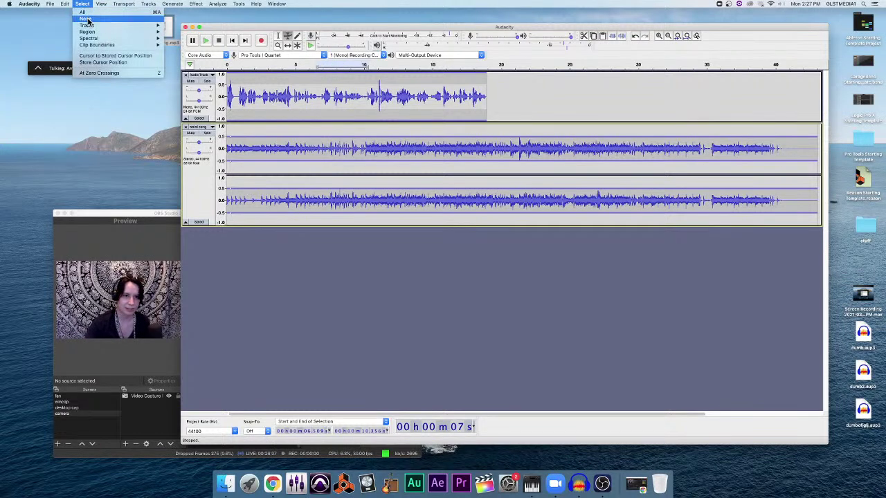
pyautogui.click(90, 23)
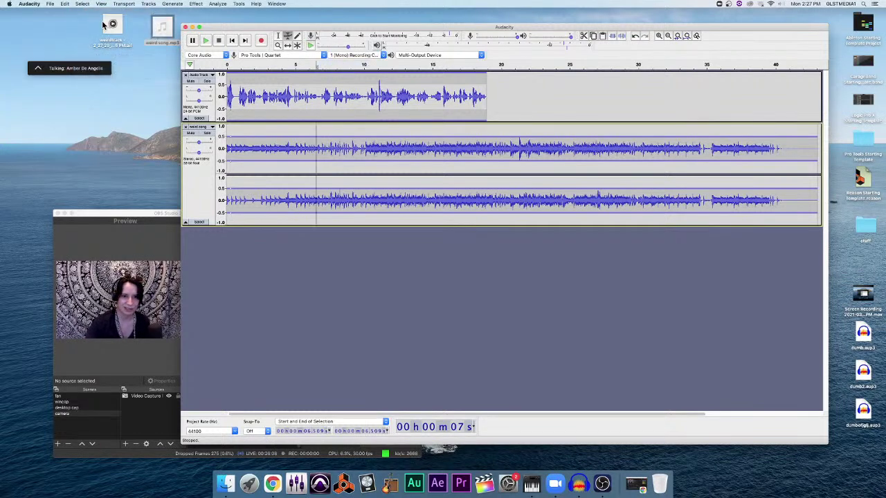
pyautogui.click(226, 65)
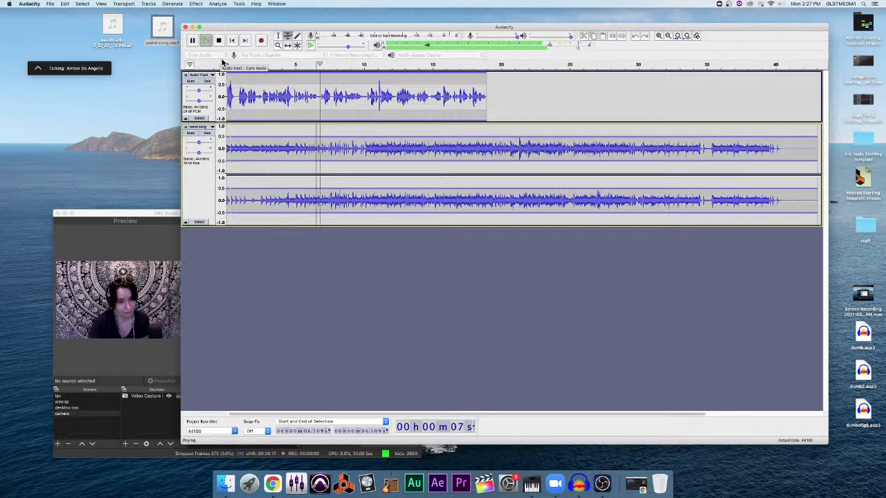
pyautogui.press('space')
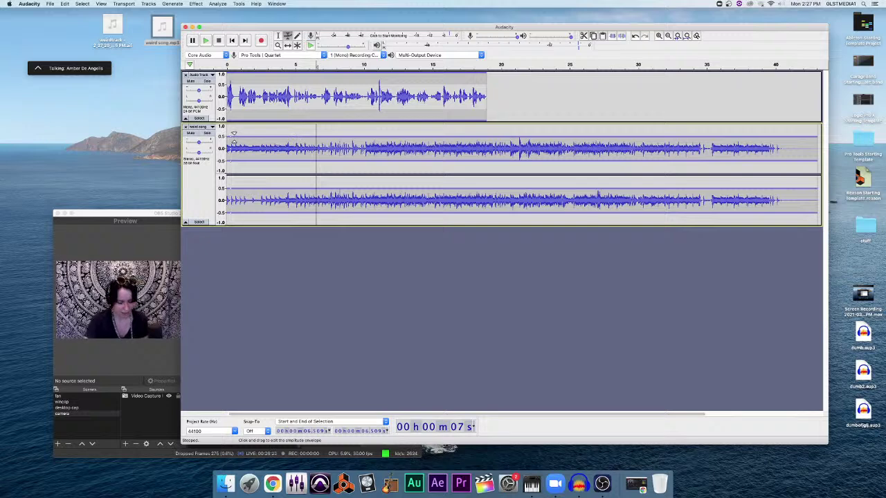
# Step: Undo the envelope change and remove the weird song track, returning to the Selection tool at the project start
pyautogui.press('super+z')
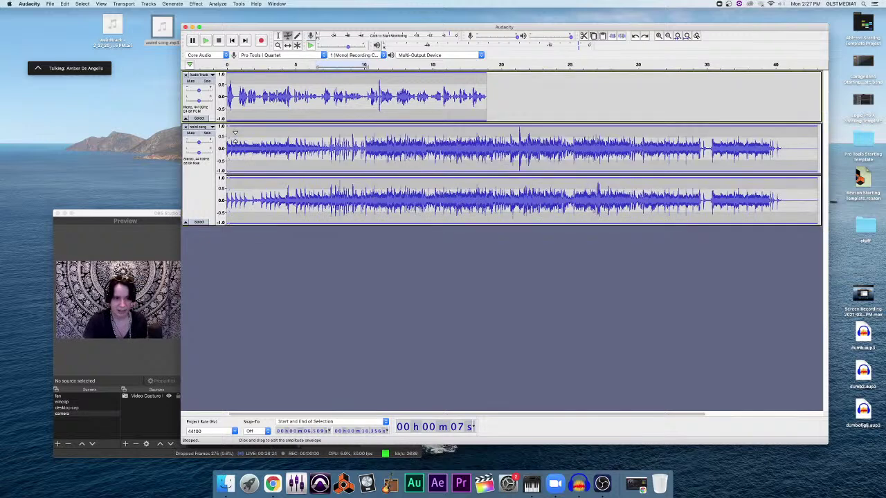
pyautogui.click(185, 128)
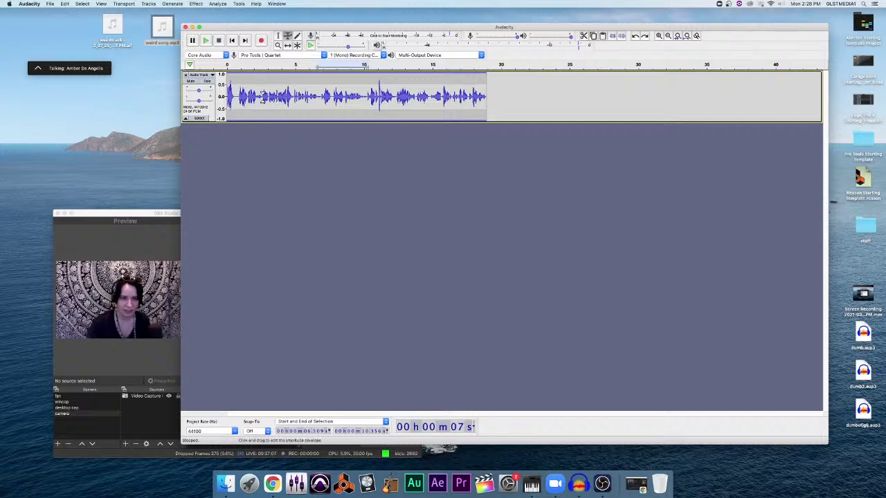
pyautogui.click(279, 36)
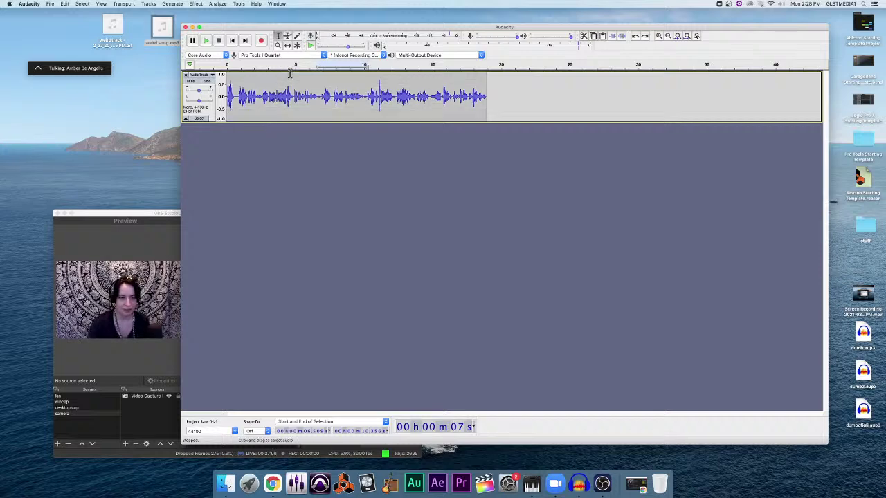
pyautogui.click(232, 40)
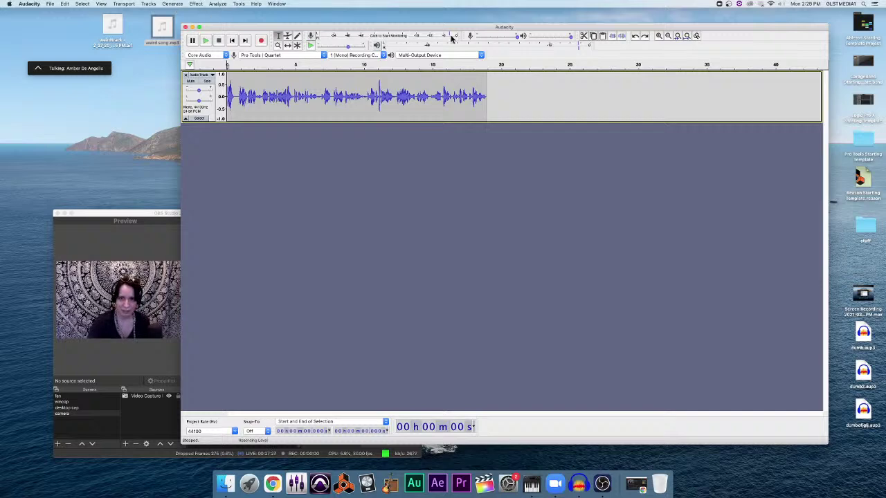
# Step: Move the recorded clip forward by about 2 s with the Time Shift tool, then shift it back to the track's start
pyautogui.click(287, 45)
pyautogui.moveTo(331, 87)
pyautogui.mouseDown()
pyautogui.moveTo(493, 85)
pyautogui.moveTo(331, 81)
pyautogui.moveTo(375, 81)
pyautogui.moveTo(345, 74)
pyautogui.mouseUp()
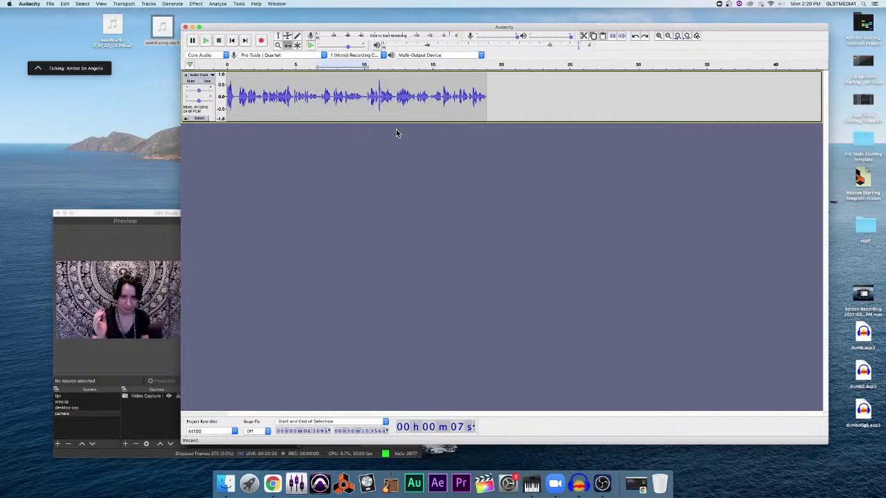
pyautogui.moveTo(391, 114); pyautogui.dragTo(419, 117)
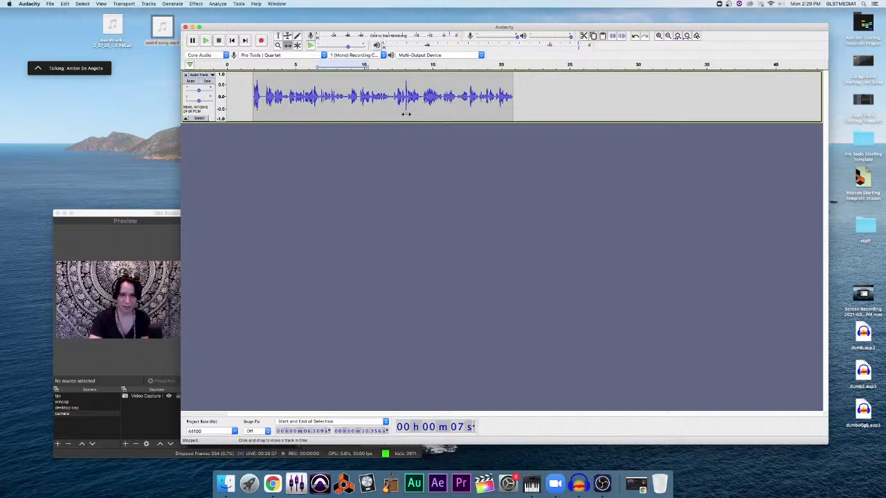
pyautogui.moveTo(406, 113); pyautogui.dragTo(386, 114)
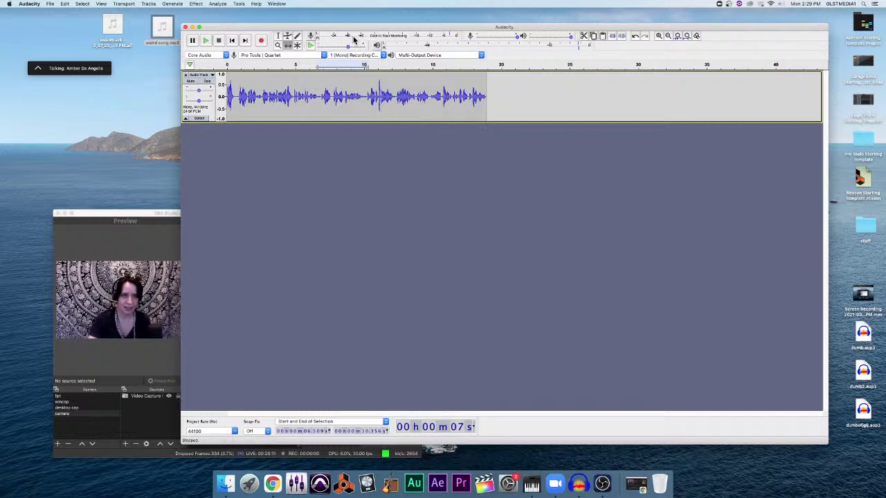
# Step: Generate 4 seconds of silence on a new track, starting at about 6.5 s
pyautogui.click(176, 5)
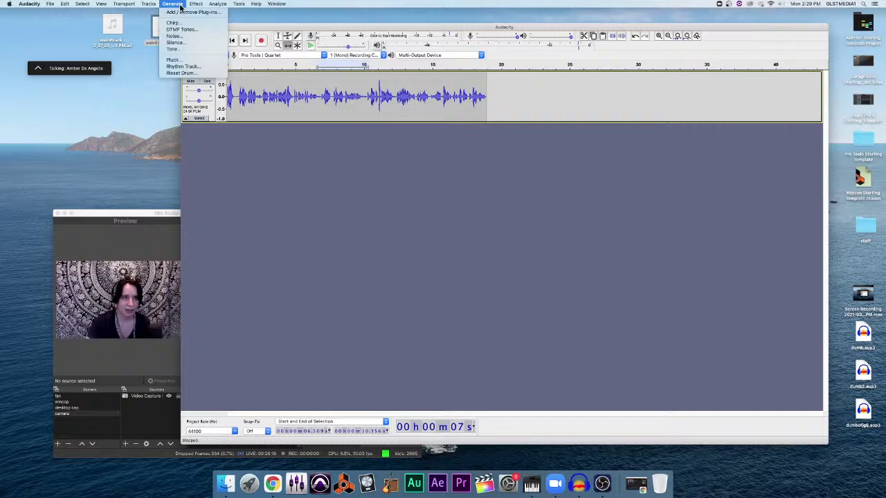
pyautogui.click(182, 44)
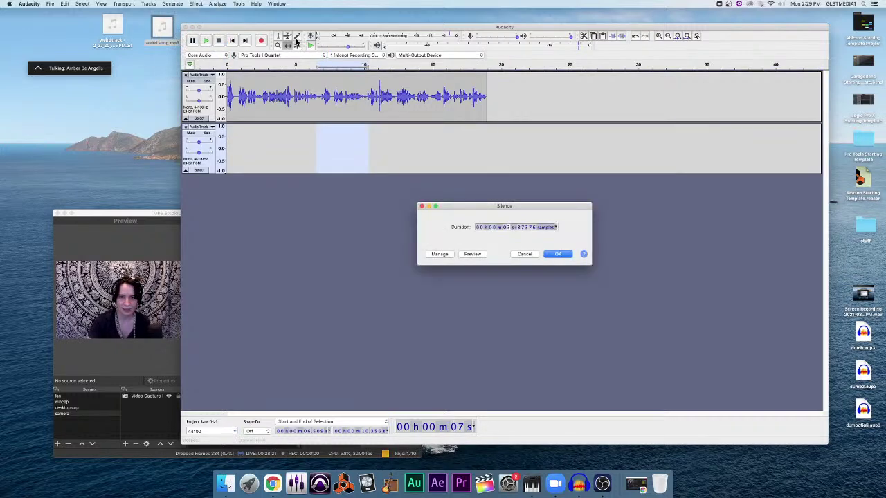
pyautogui.click(556, 227)
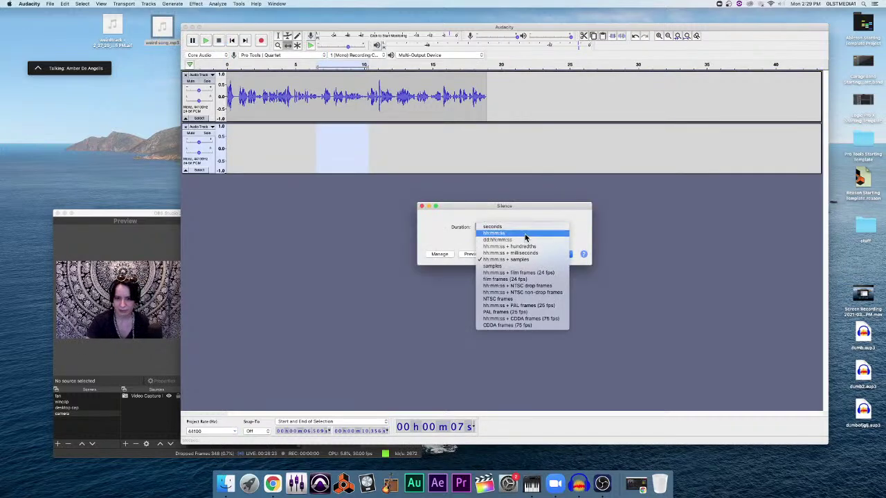
pyautogui.click(539, 233)
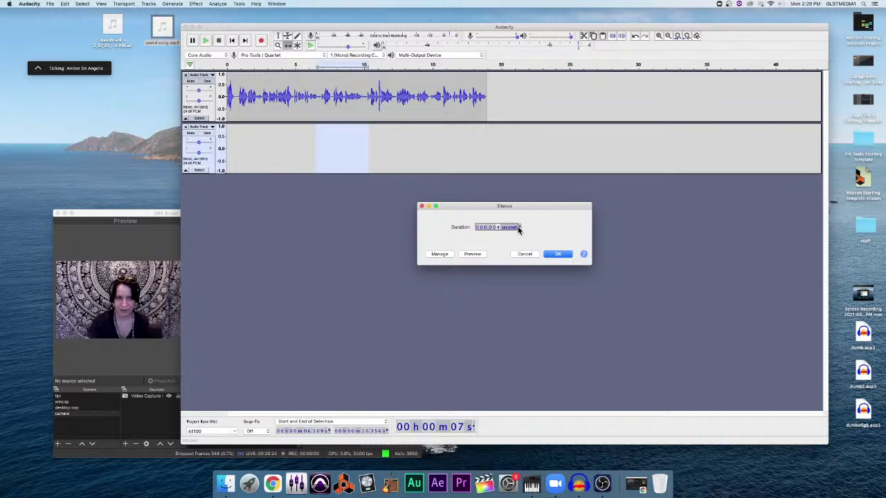
pyautogui.click(559, 254)
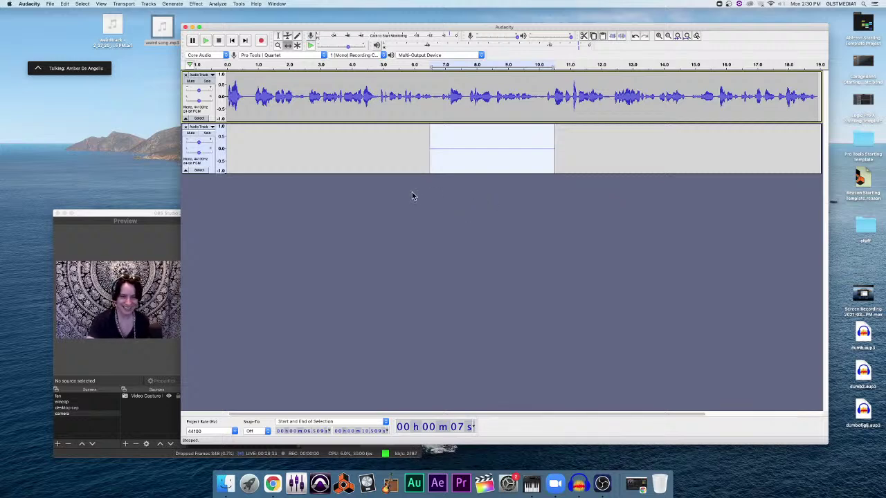
# Step: Clear the selection and remove the track holding the generated silence
pyautogui.click(83, 5)
pyautogui.click(86, 18)
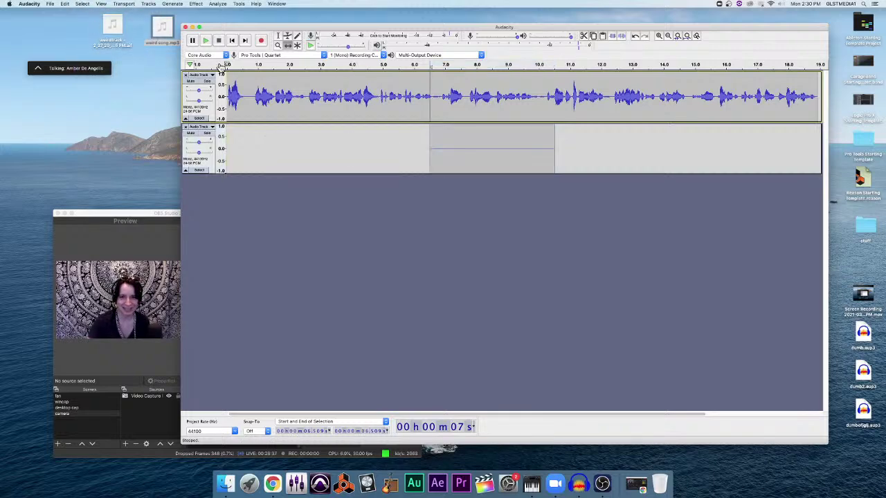
pyautogui.click(186, 127)
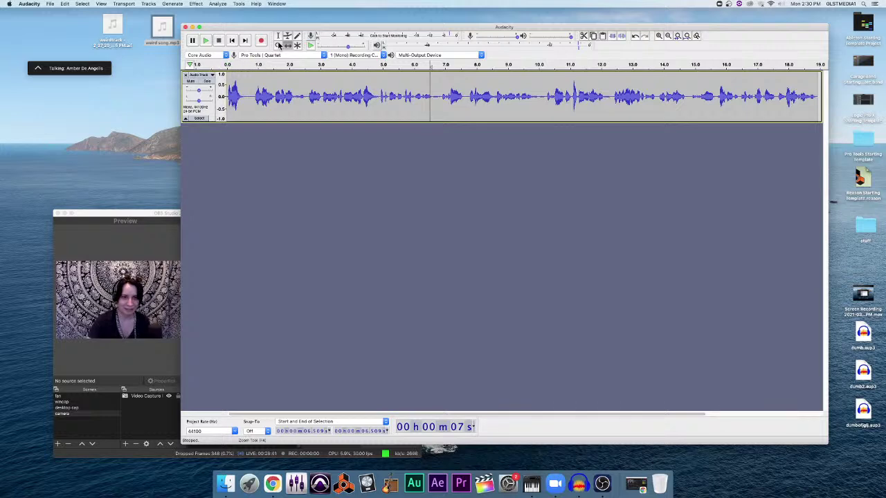
# Step: Generate 4 seconds of silence on a new track at the project start, then remove that track
pyautogui.click(233, 41)
pyautogui.click(172, 4)
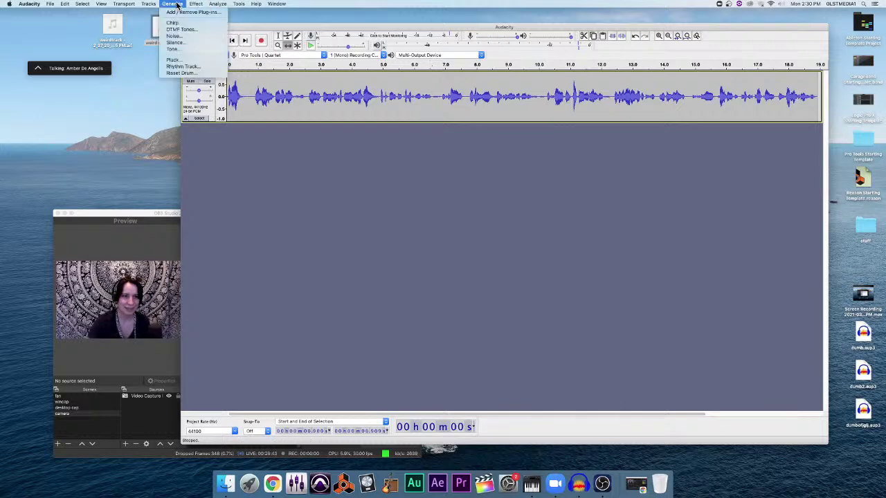
pyautogui.click(189, 43)
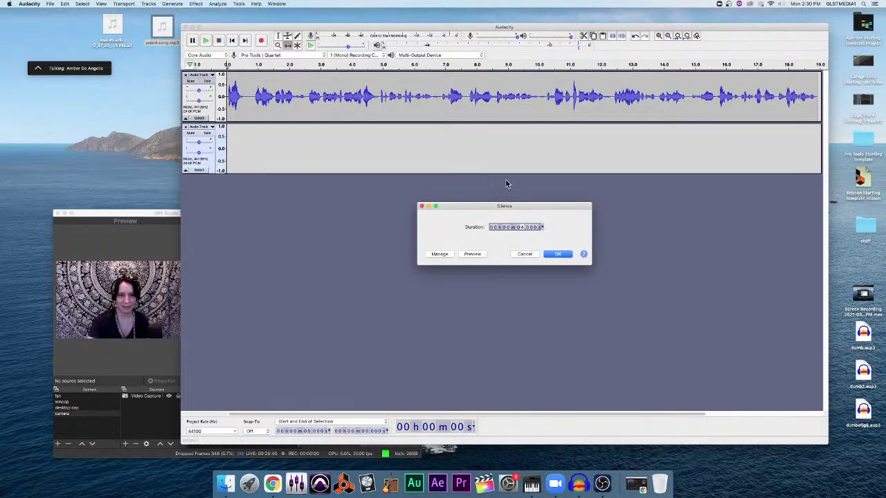
pyautogui.click(555, 253)
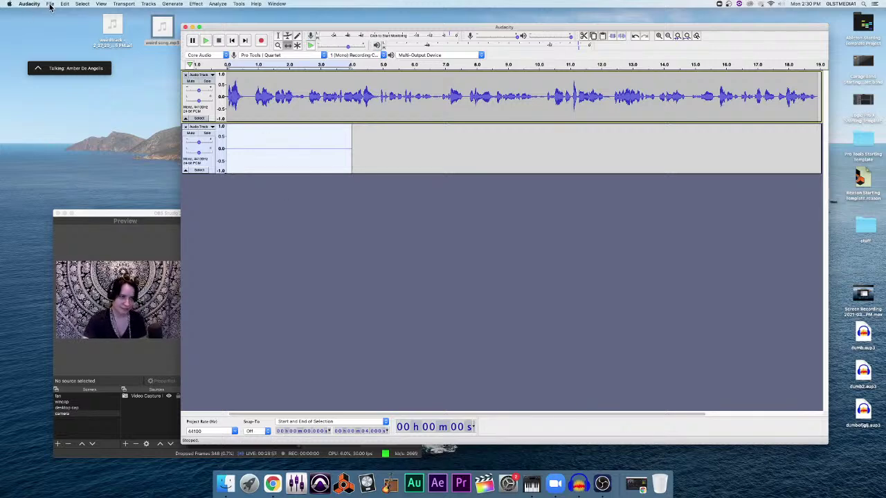
pyautogui.click(186, 129)
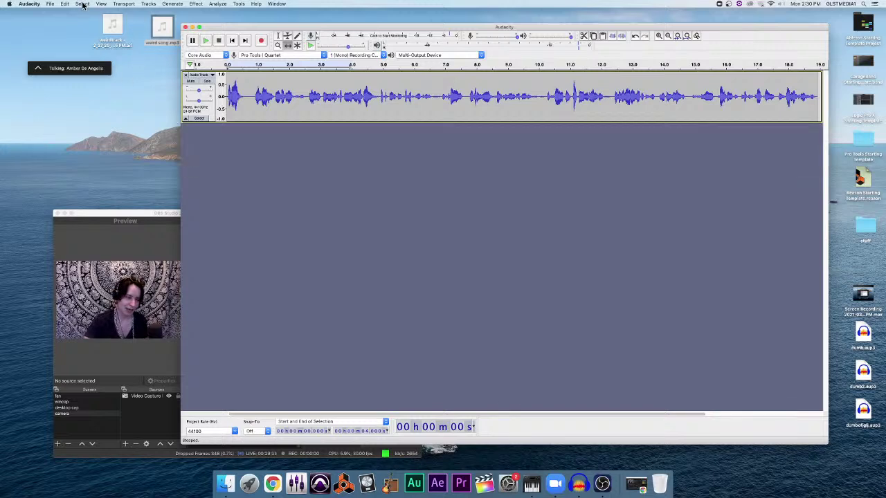
# Step: Examine the Recording preferences for how new tracks are recorded, and close them without changing anything
pyautogui.click(29, 4)
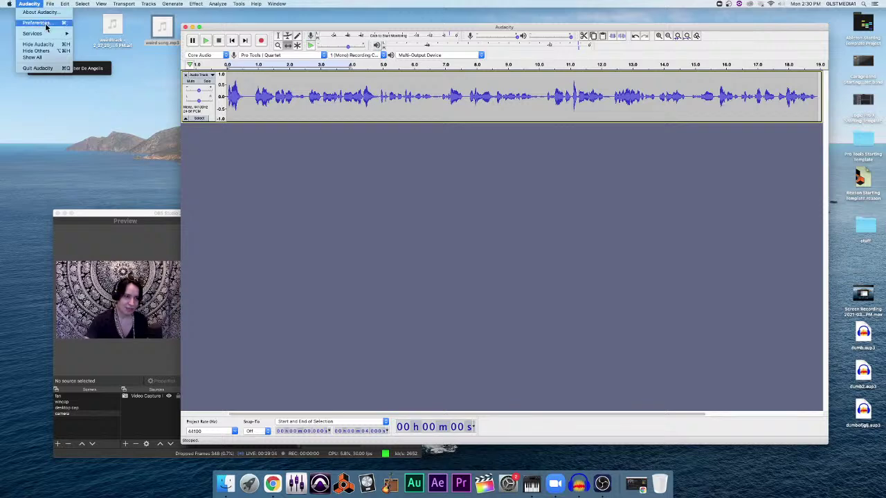
pyautogui.click(38, 22)
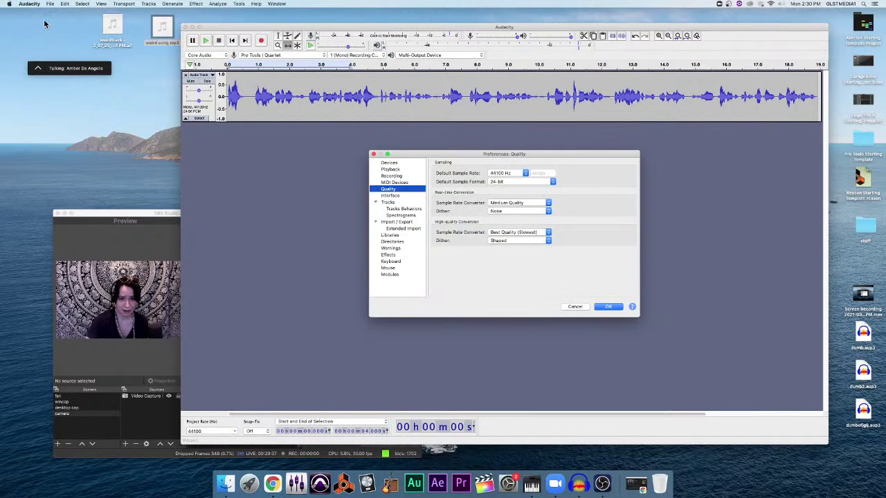
pyautogui.click(398, 175)
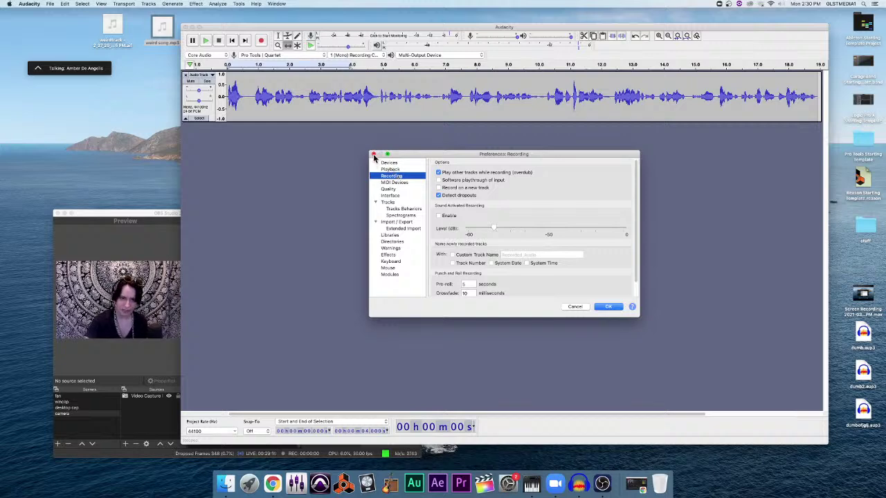
pyautogui.click(374, 154)
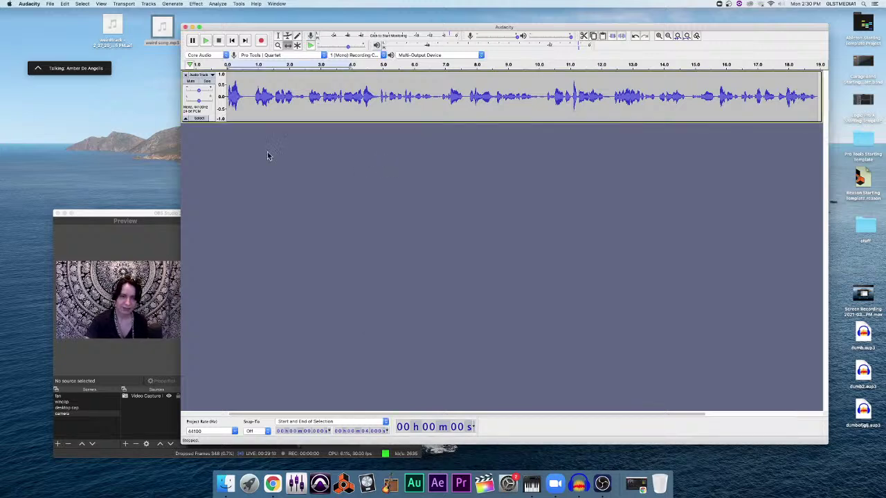
pyautogui.click(35, 7)
pyautogui.click(39, 27)
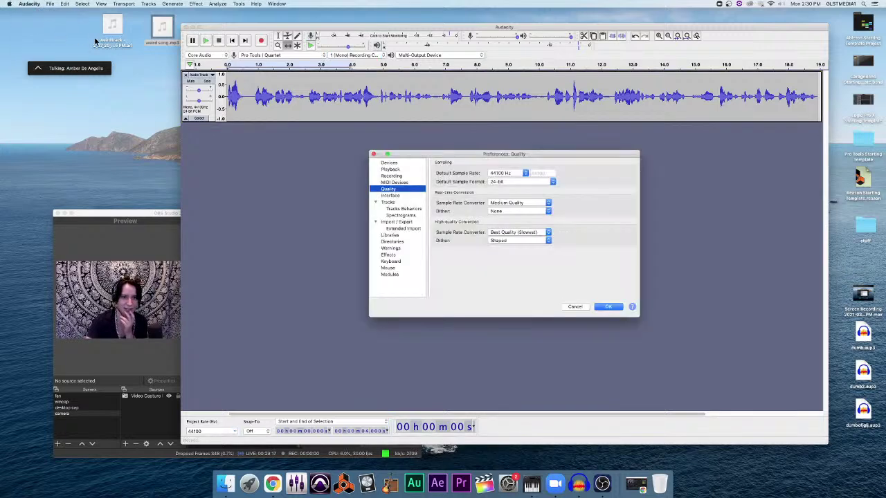
pyautogui.click(392, 176)
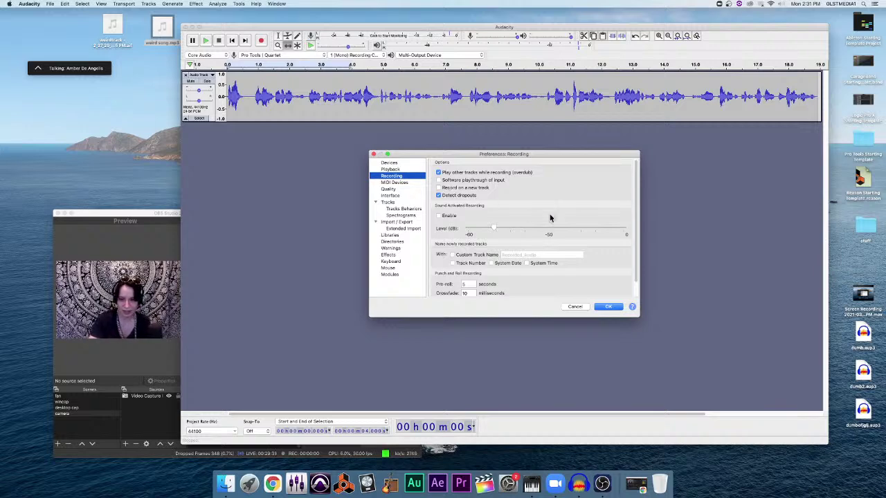
pyautogui.click(577, 308)
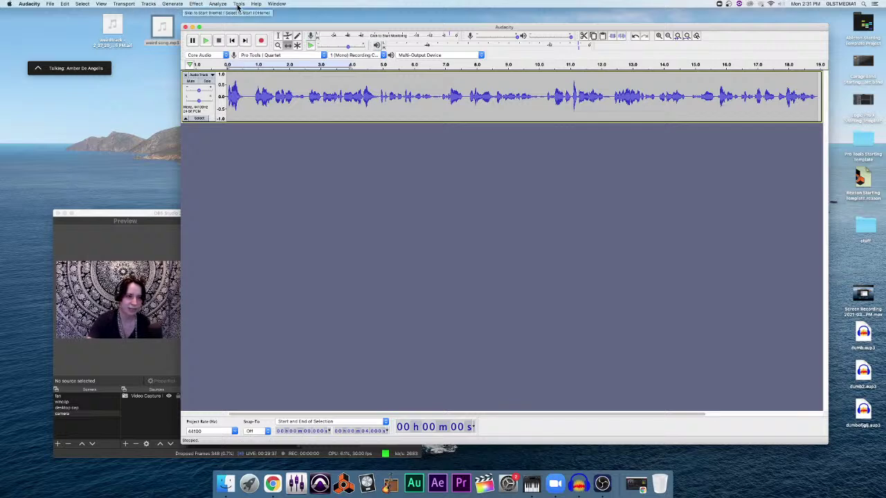
# Step: Clear the selection and generate 4 seconds of silence on a new track at the project start
pyautogui.click(88, 5)
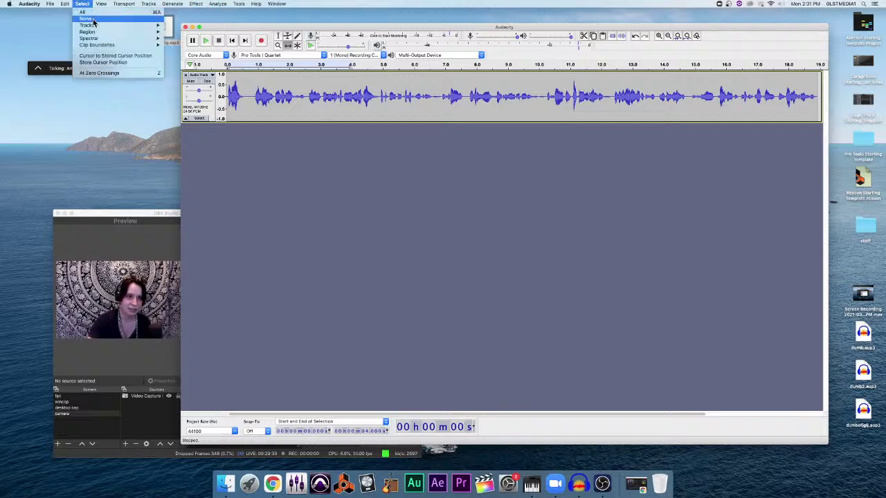
pyautogui.click(95, 19)
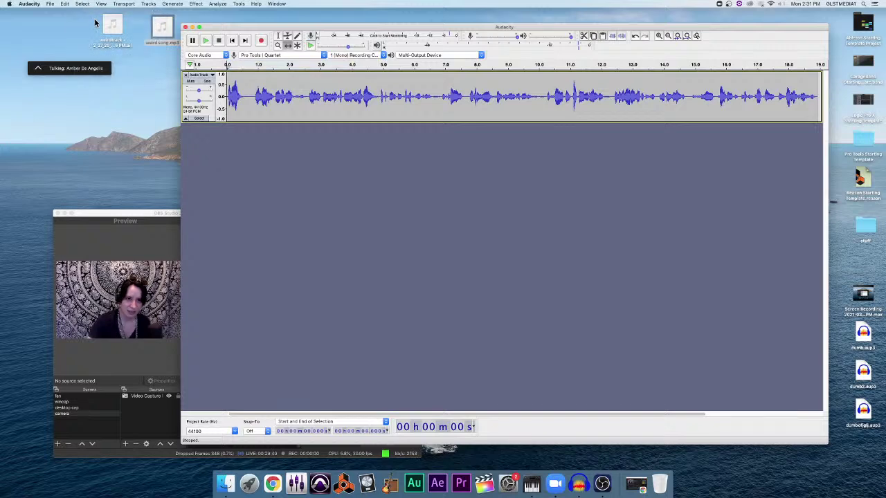
pyautogui.click(197, 4)
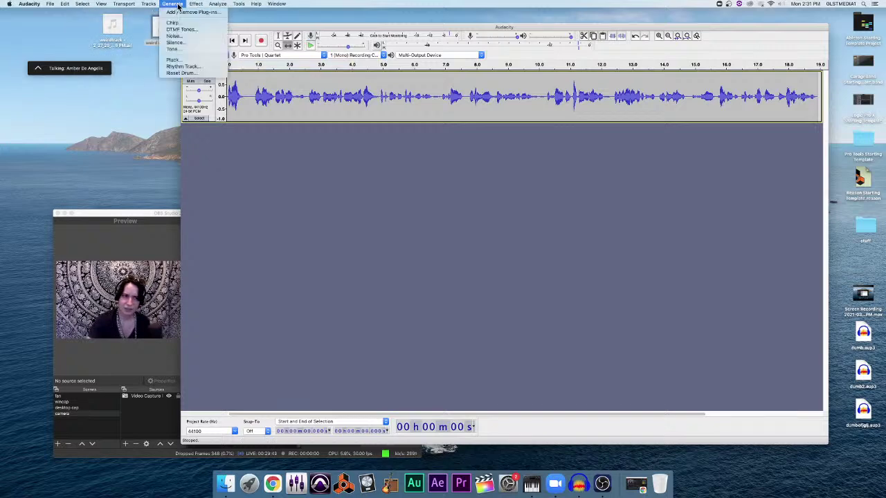
pyautogui.click(189, 44)
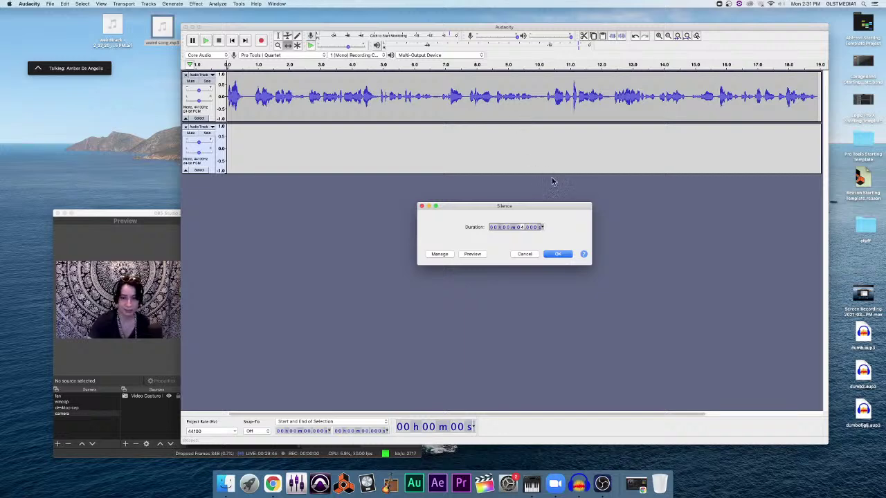
pyautogui.click(561, 255)
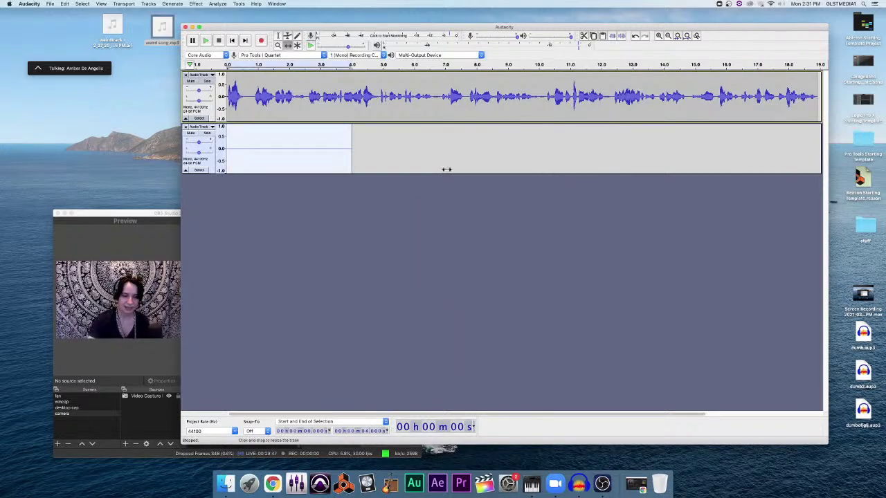
# Step: Shift the recorded clip to start at 4 s, move the silence clip into the gap before it, and remove the emptied track
pyautogui.moveTo(405, 107); pyautogui.dragTo(521, 95)
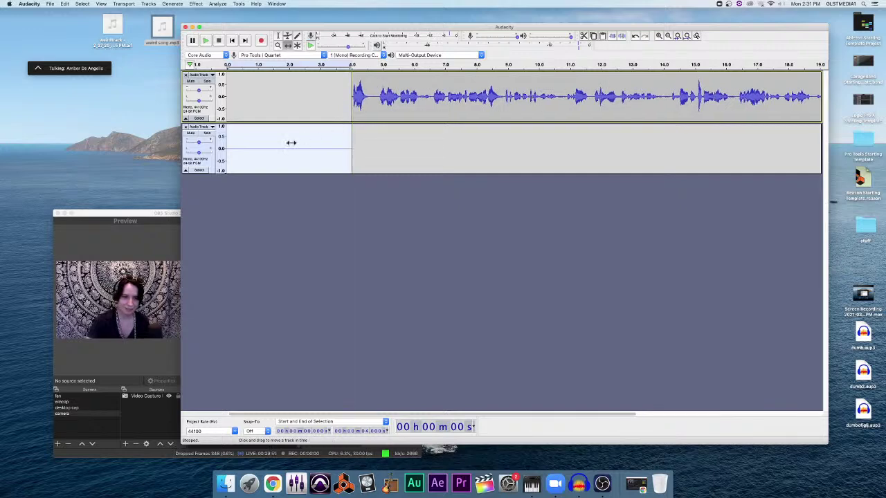
pyautogui.moveTo(290, 143); pyautogui.dragTo(291, 97)
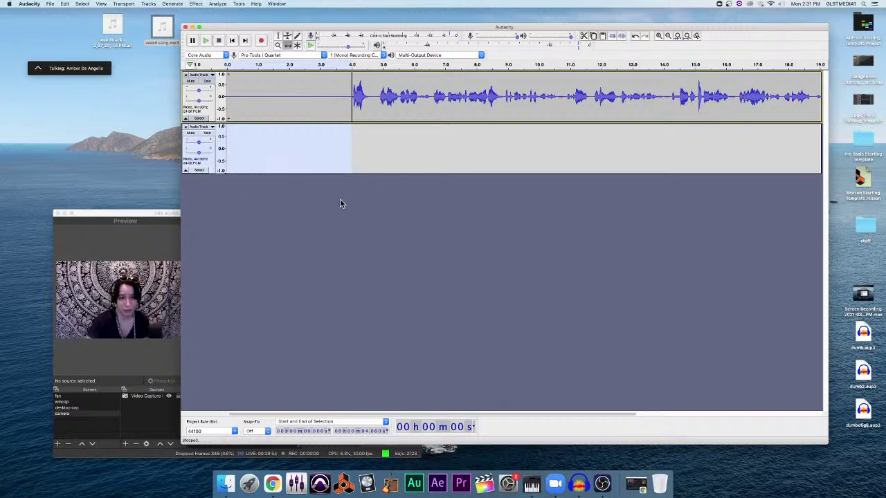
pyautogui.click(185, 128)
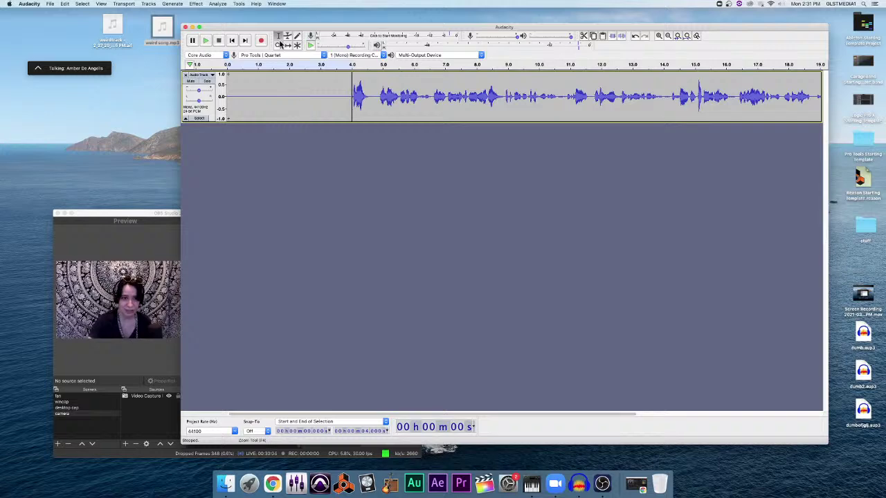
# Step: Join the silence and recorded clips using a selection from about 2.75 to 6.79 s, then undo the join
pyautogui.moveTo(312, 76); pyautogui.dragTo(438, 95)
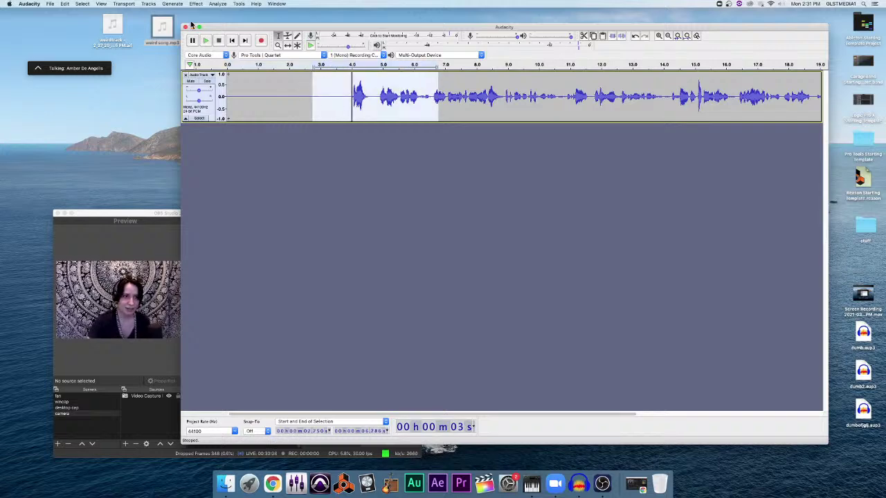
pyautogui.click(147, 4)
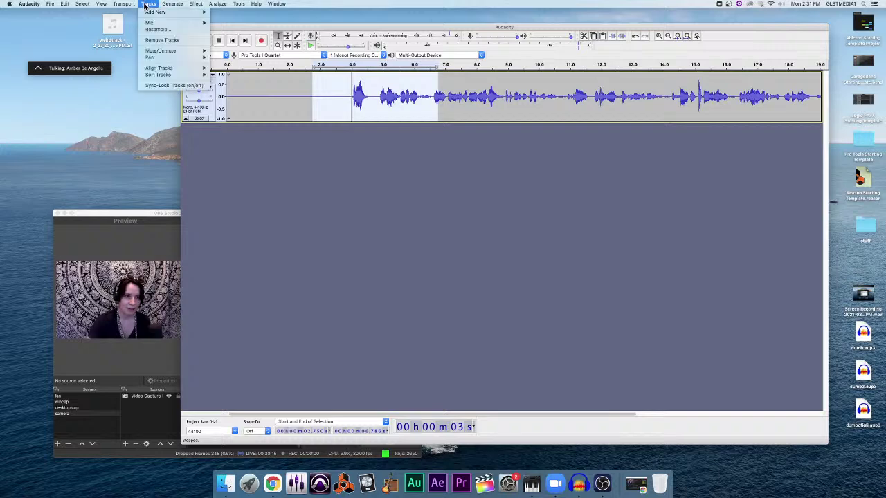
pyautogui.moveTo(67, 6)
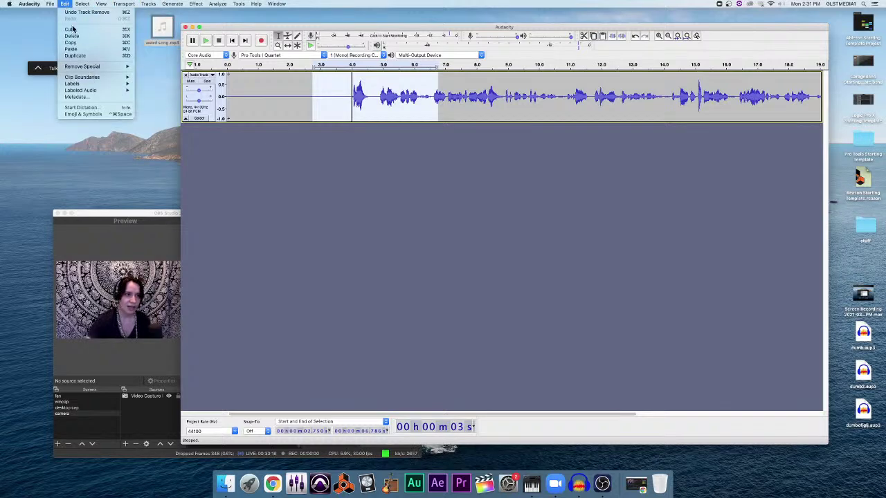
pyautogui.moveTo(95, 79)
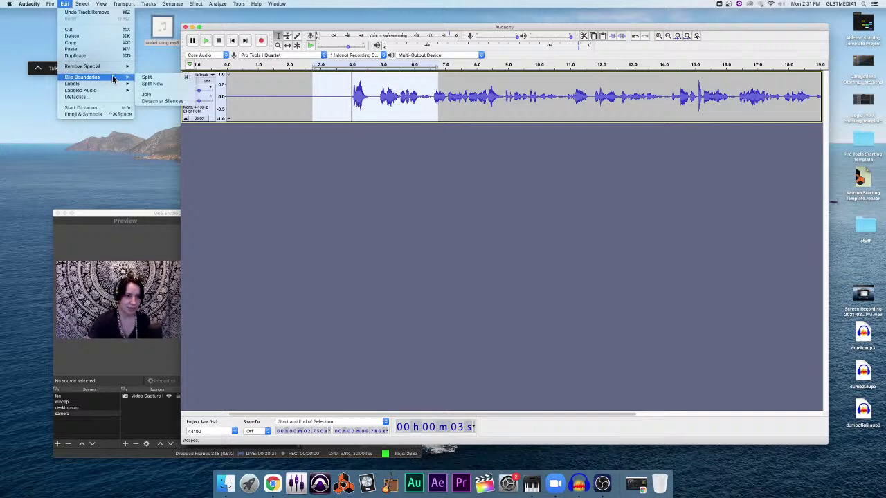
pyautogui.click(158, 99)
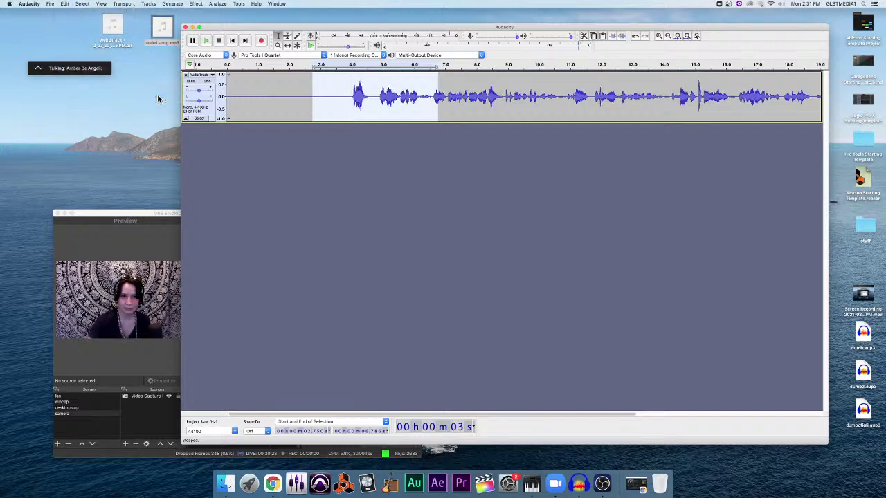
pyautogui.click(356, 128)
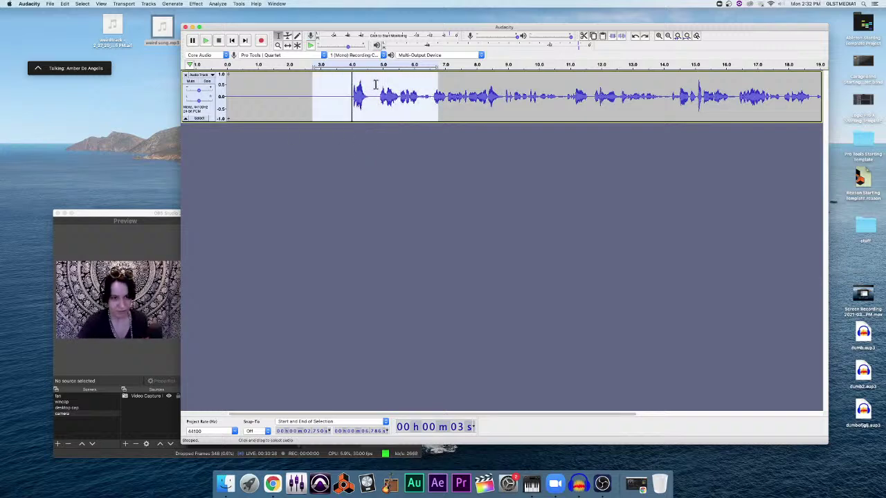
pyautogui.press('super+z')
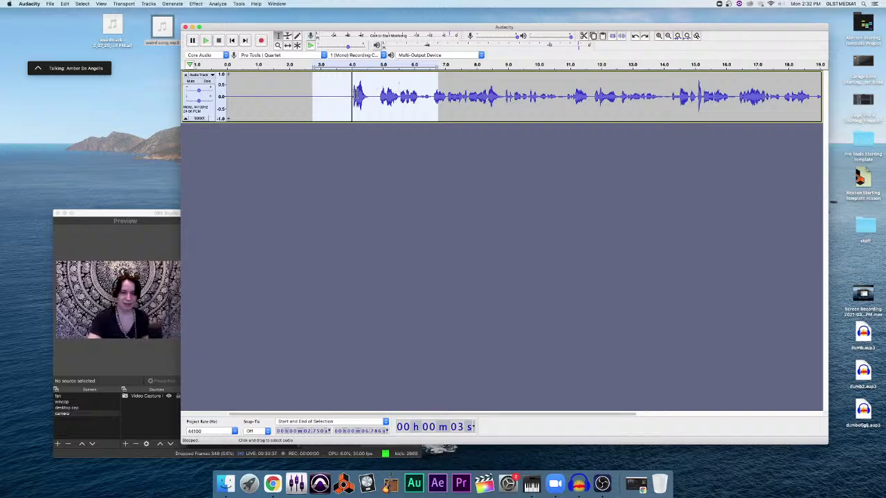
# Step: Shift the silence and recorded clips forward together by about 1.1 s with the Time Shift tool, then deselect the track with the Selection tool
pyautogui.click(287, 44)
pyautogui.moveTo(363, 91); pyautogui.dragTo(398, 90)
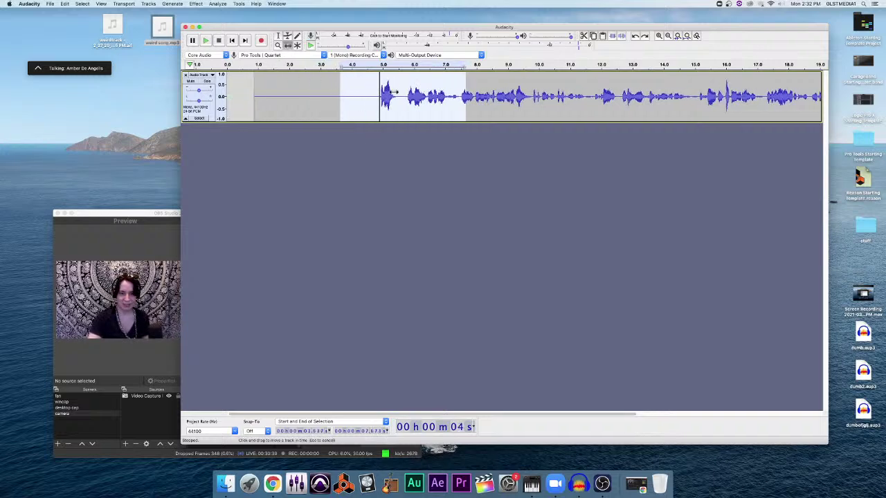
pyautogui.click(278, 36)
pyautogui.click(324, 154)
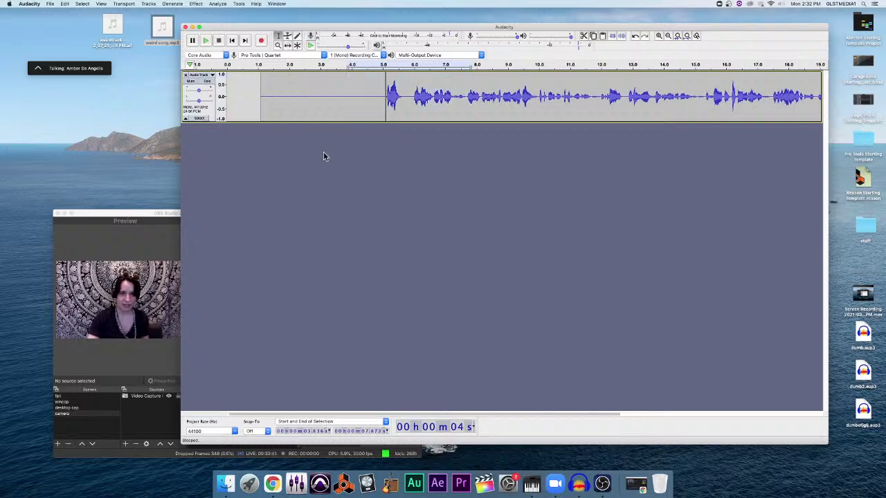
# Step: Try to shift the recorded clip alone about 1.3 s away from the silence with the Time Shift tool, then undo the shift
pyautogui.click(429, 90)
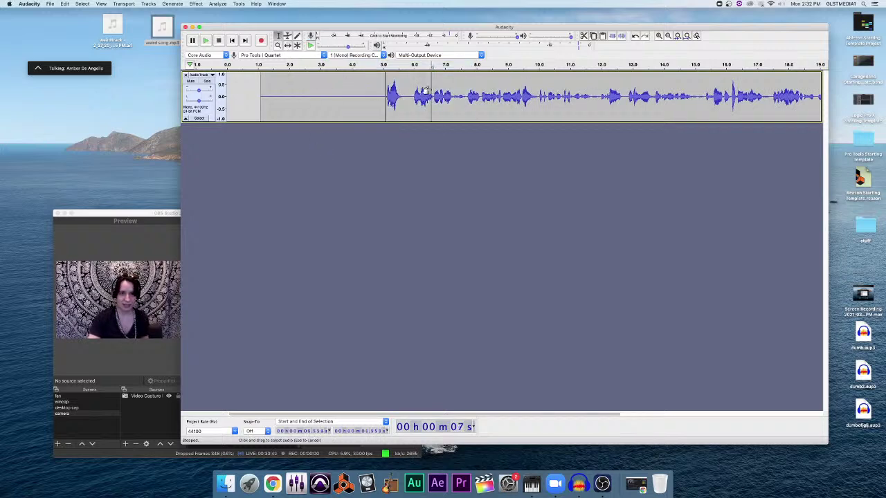
pyautogui.click(287, 44)
pyautogui.moveTo(488, 96); pyautogui.dragTo(507, 96)
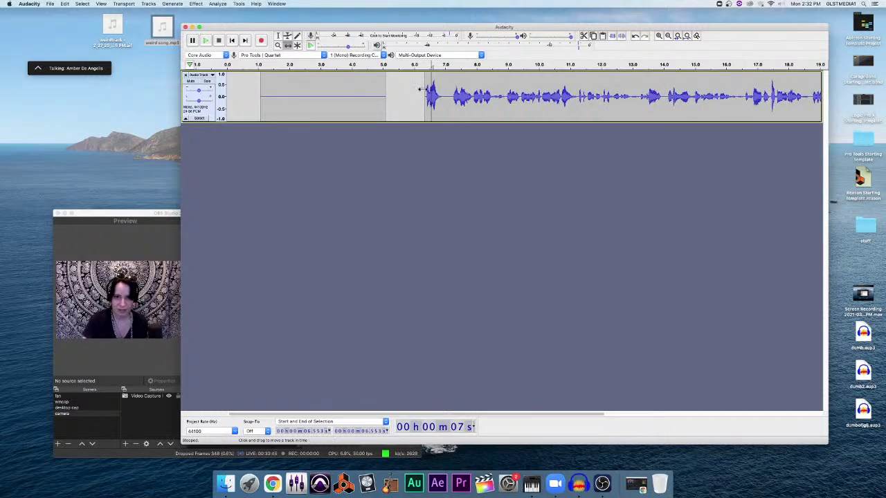
pyautogui.press('super+z')
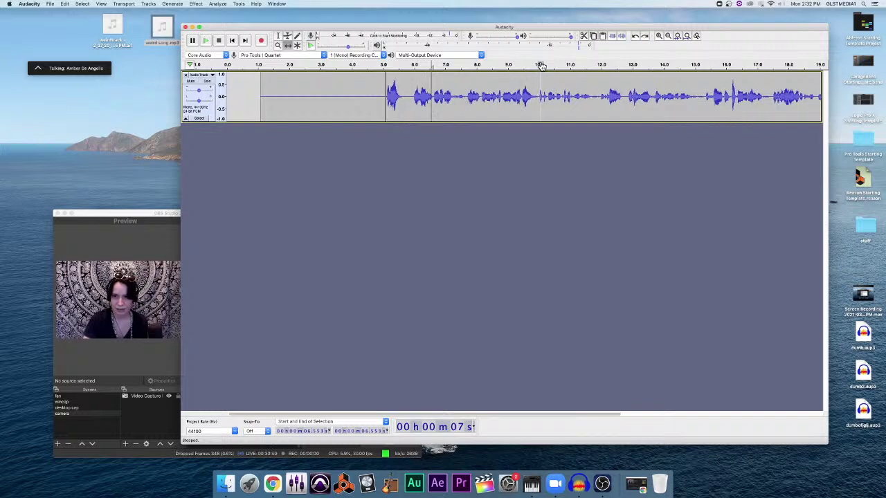
# Step: Undo the joint forward shift of both clips and the earlier track removal, and remove the emptied second track again
pyautogui.click(636, 38)
pyautogui.click(636, 39)
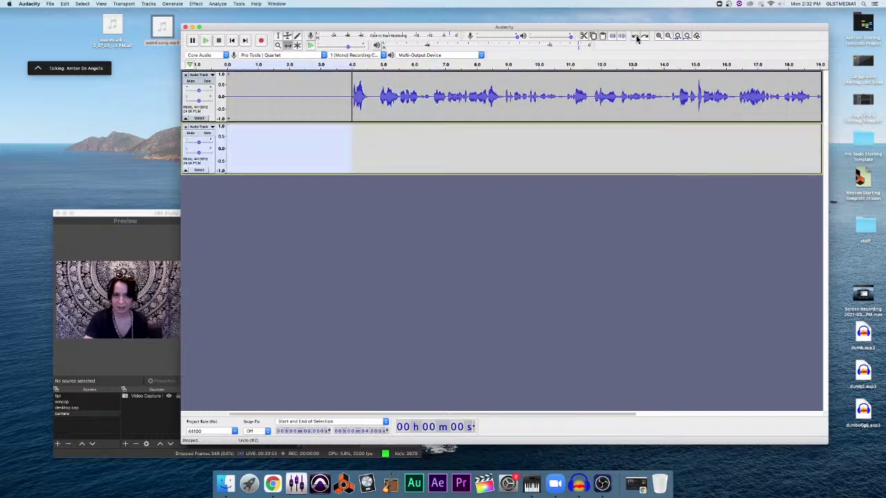
pyautogui.click(185, 127)
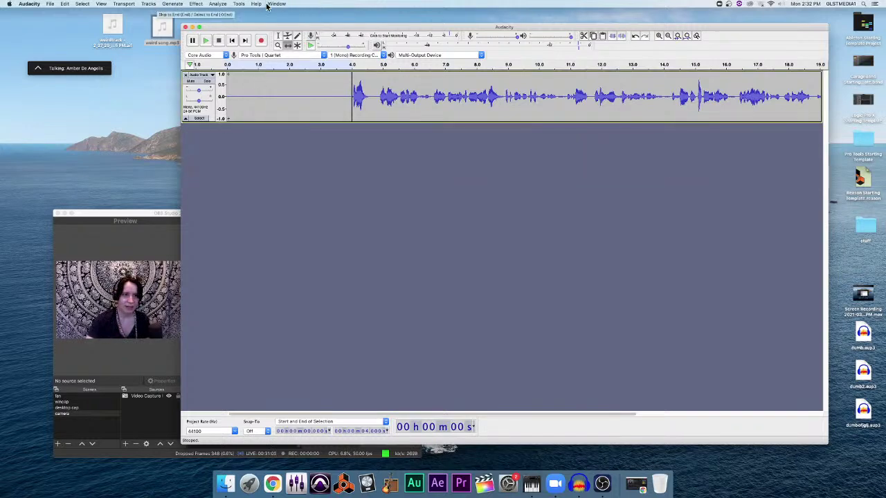
# Step: Find the History window by searching for "hi", review its earlier actions, and switch to OBS Studio
pyautogui.click(147, 6)
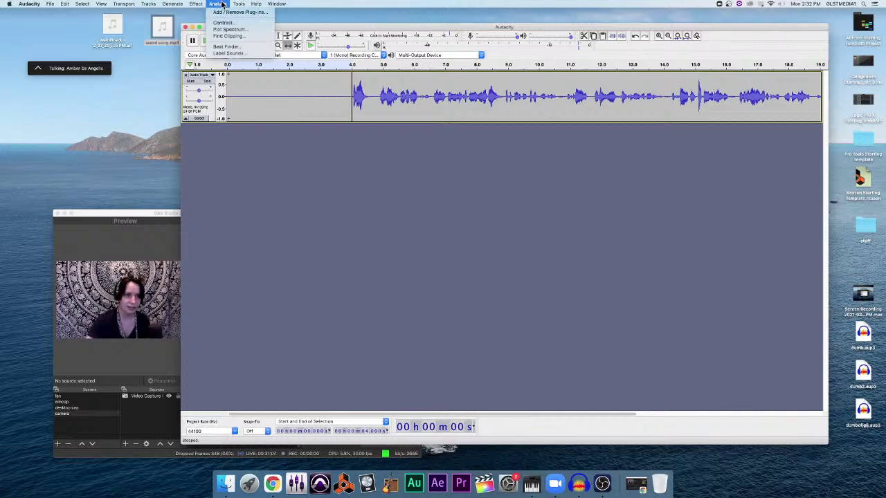
pyautogui.moveTo(239, 5)
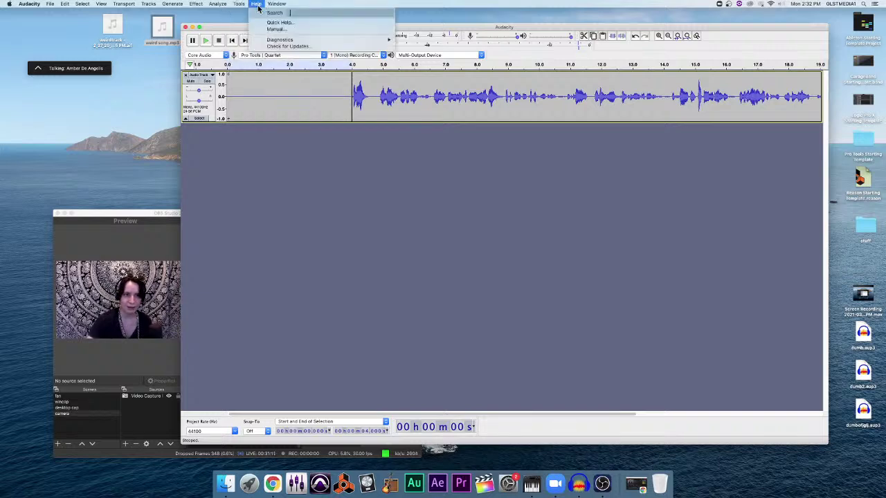
pyautogui.write('hi')
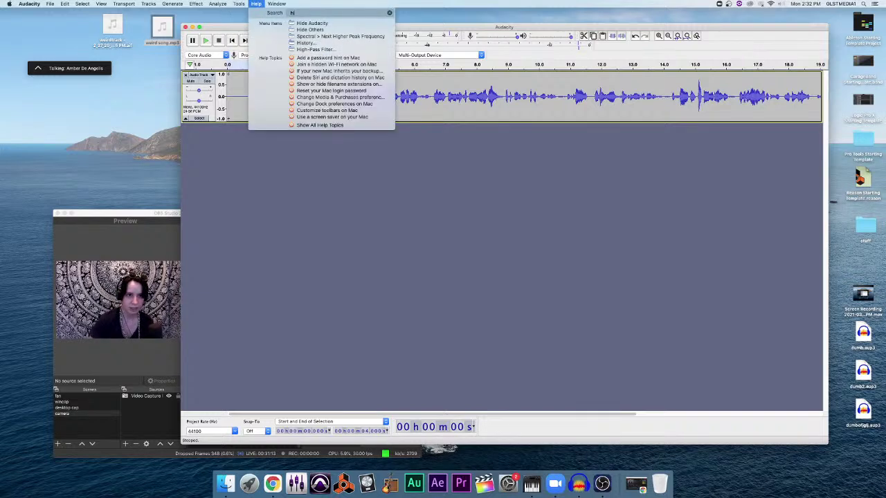
pyautogui.moveTo(83, 4)
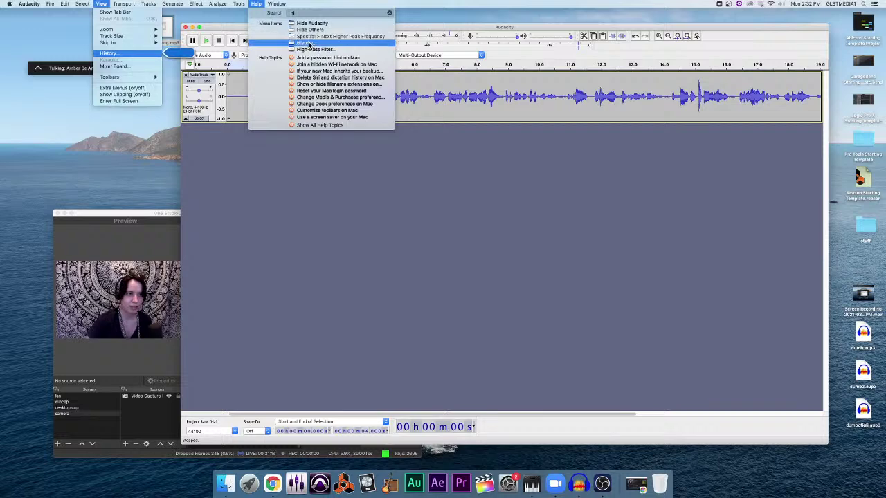
pyautogui.click(124, 51)
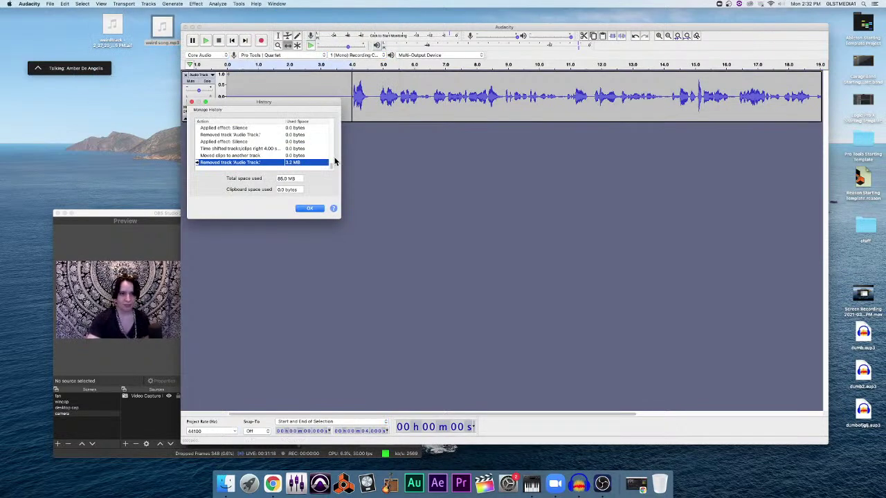
pyautogui.moveTo(332, 166)
pyautogui.mouseDown()
pyautogui.moveTo(332, 121)
pyautogui.moveTo(330, 166)
pyautogui.moveTo(326, 157)
pyautogui.mouseUp()
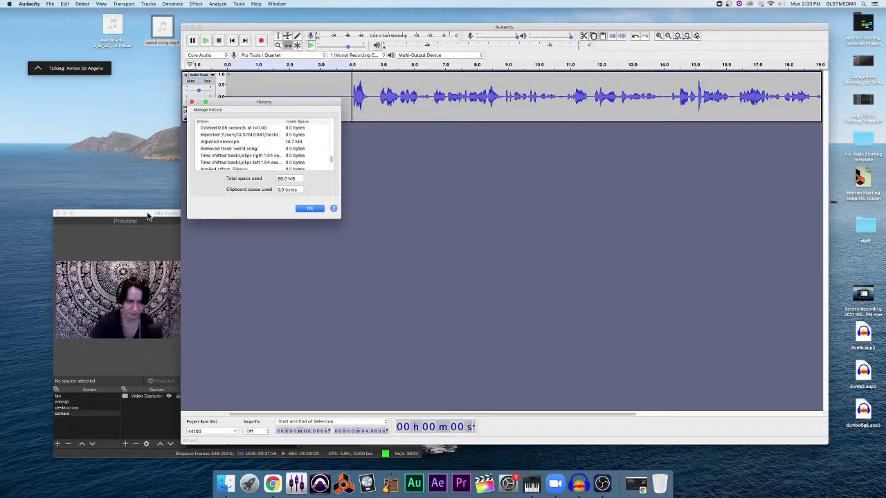
pyautogui.click(119, 233)
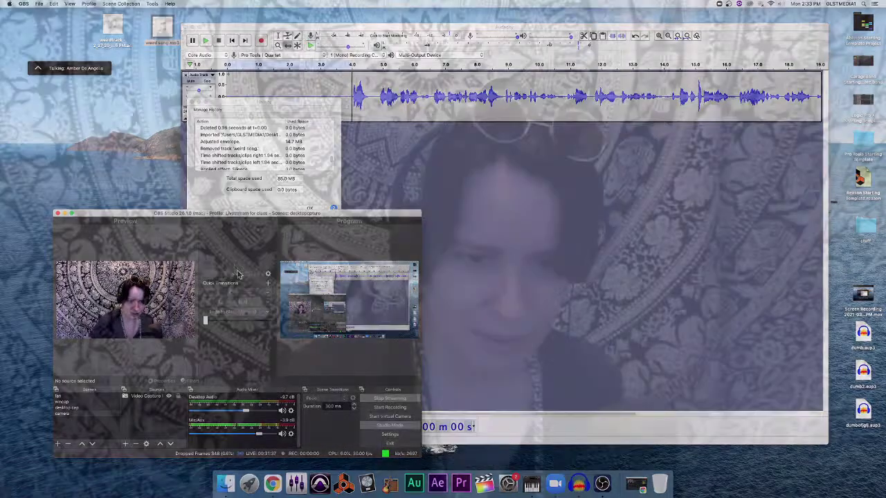
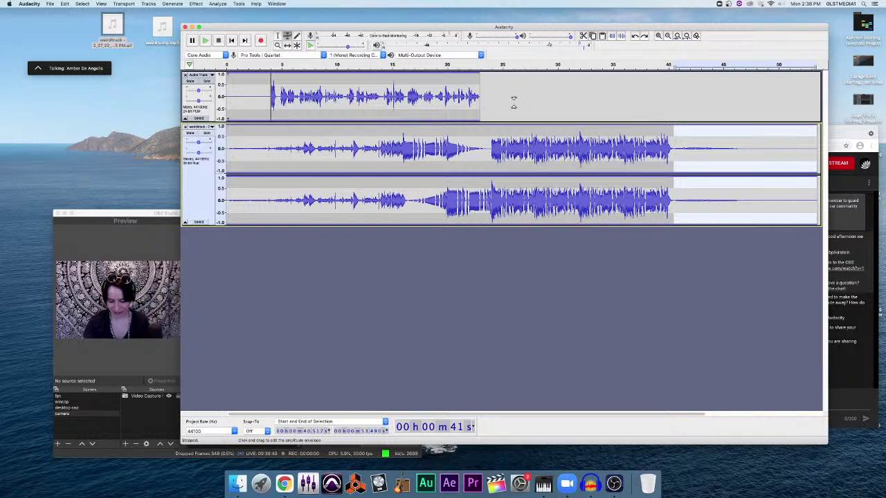
# Step: Delete the selected quiet tail of the imported stereo track, from about 40.517 to 53.490 s
pyautogui.press('Delete')
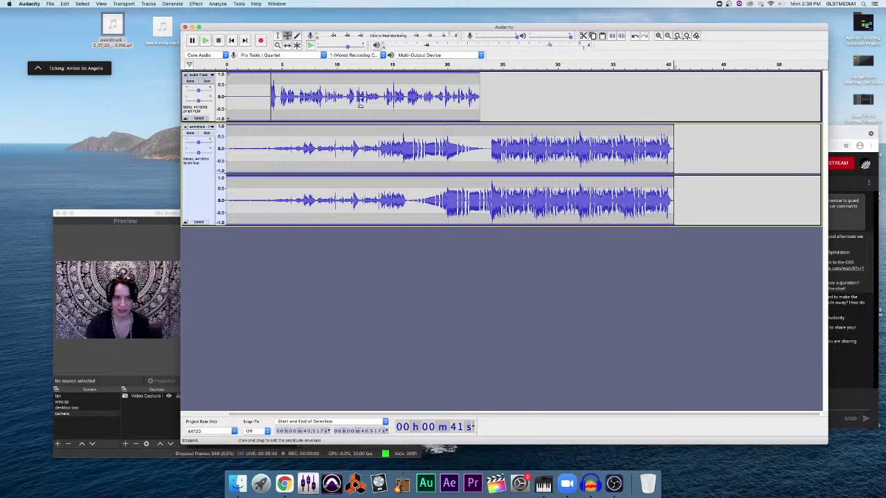
pyautogui.click(166, 5)
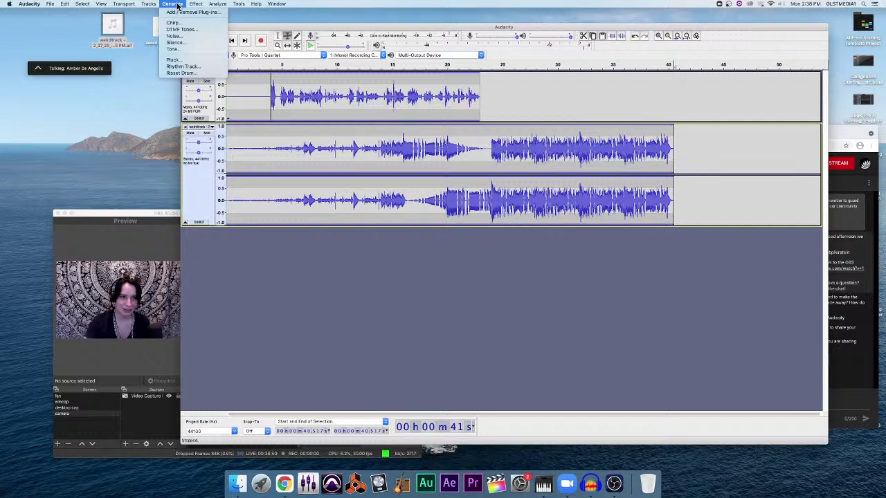
pyautogui.moveTo(195, 5)
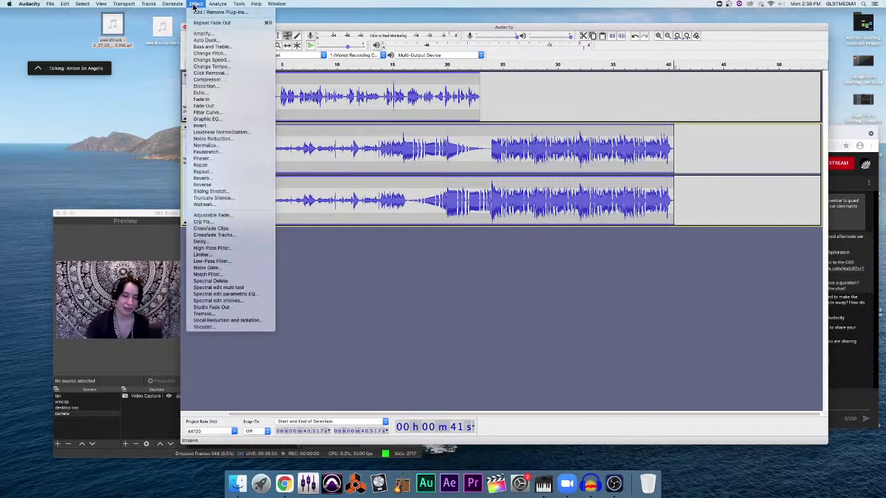
pyautogui.click(207, 106)
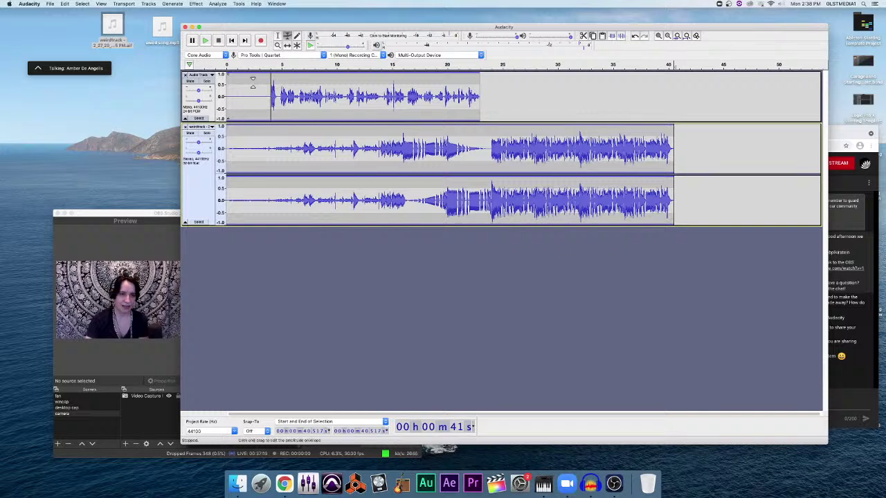
pyautogui.click(172, 4)
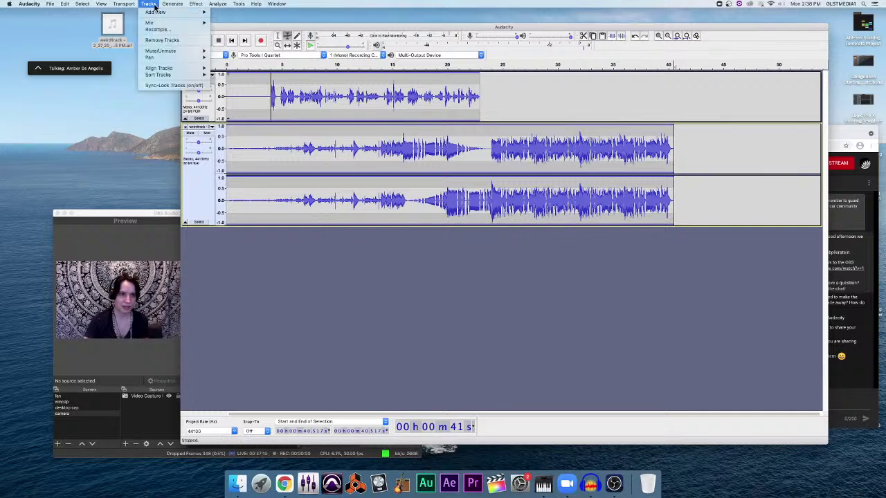
pyautogui.moveTo(196, 4)
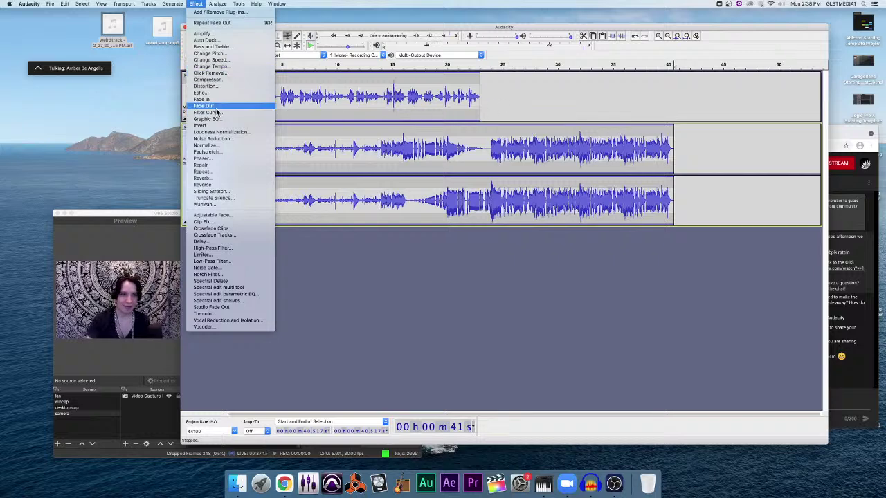
pyautogui.click(687, 161)
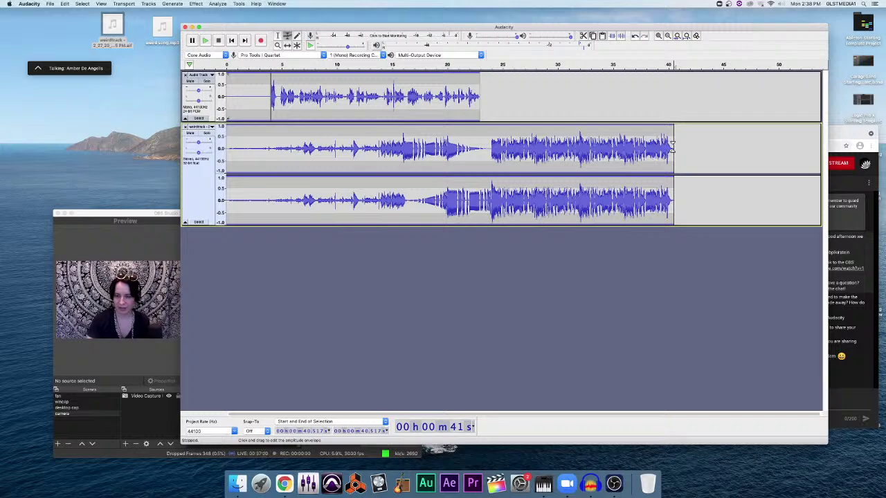
# Step: Apply Fade Out to the end of the stereo track, from about 36.757 to 40.517 s, and play from about 34.876 s
pyautogui.click(278, 36)
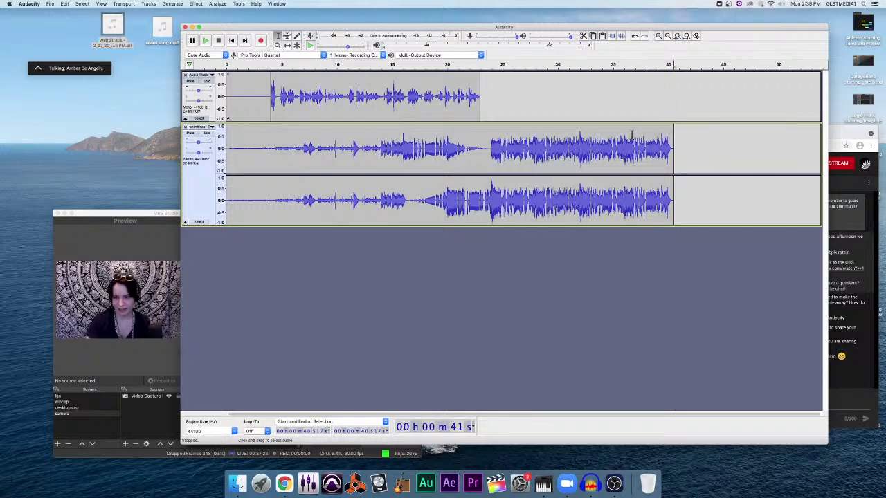
pyautogui.moveTo(632, 136); pyautogui.dragTo(674, 136)
pyautogui.click(173, 5)
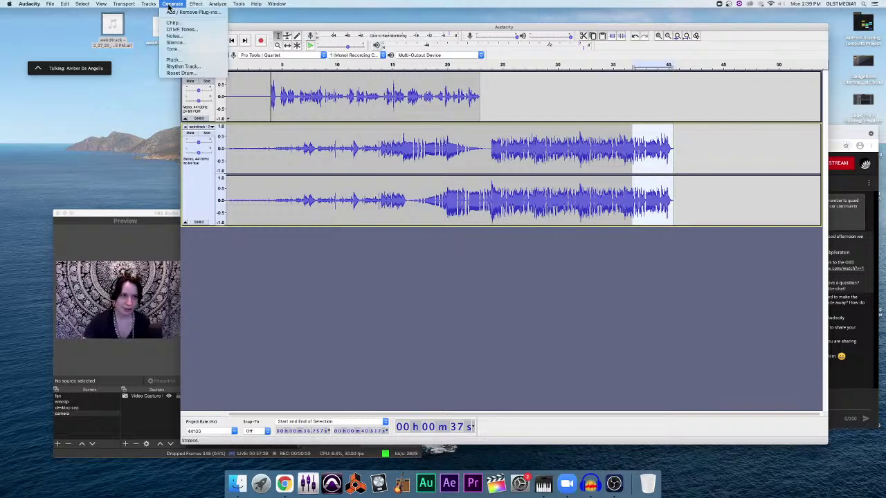
pyautogui.moveTo(196, 6)
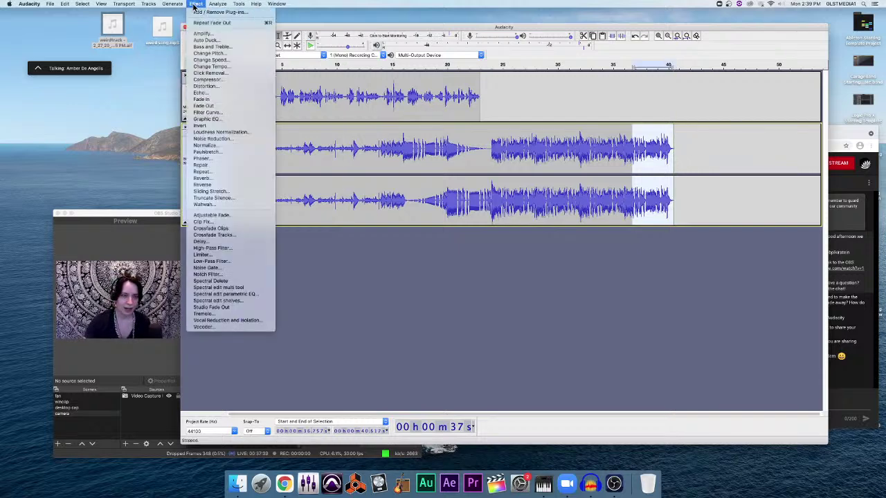
pyautogui.click(220, 107)
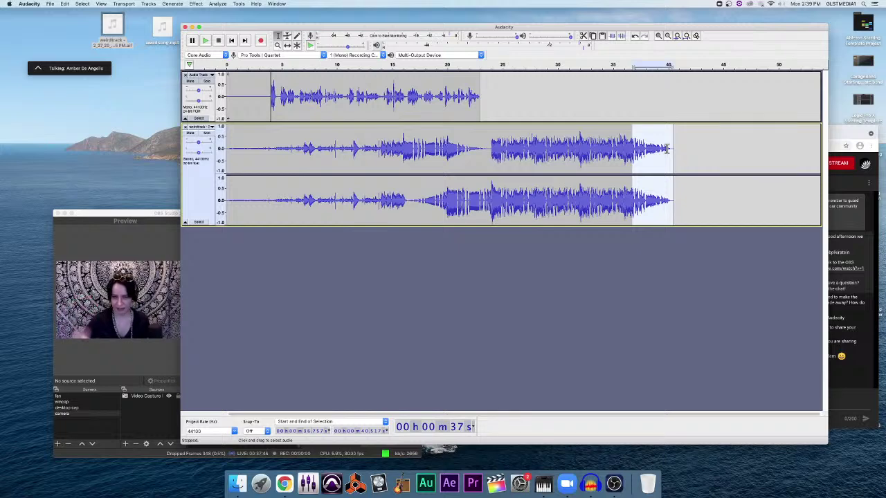
pyautogui.click(611, 101)
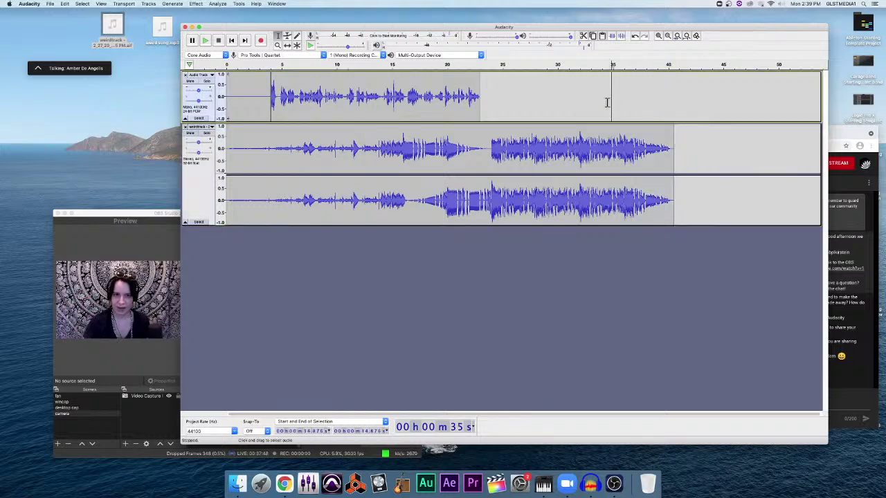
pyautogui.press('space')
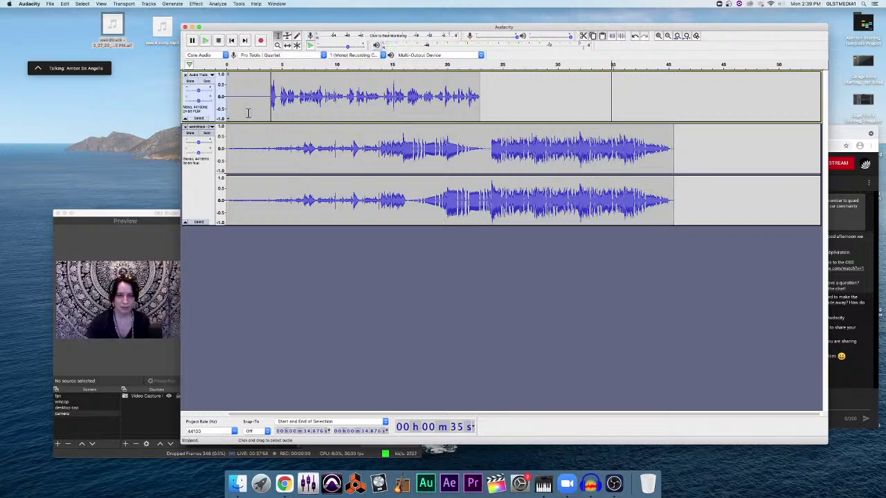
# Step: Lower the stereo track's volume envelope near its end, between about 36.7 and 38.3 s, with the Envelope tool and play the ending
pyautogui.click(287, 36)
pyautogui.press('super+a')
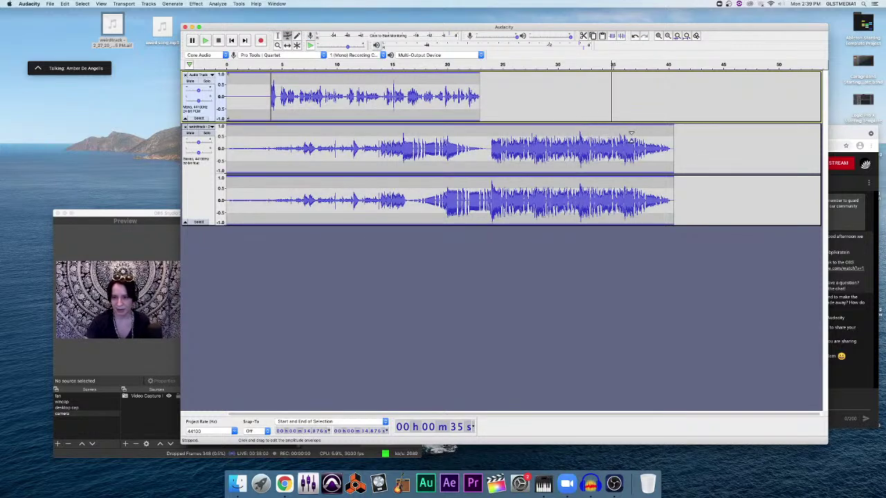
pyautogui.moveTo(631, 133); pyautogui.dragTo(649, 137)
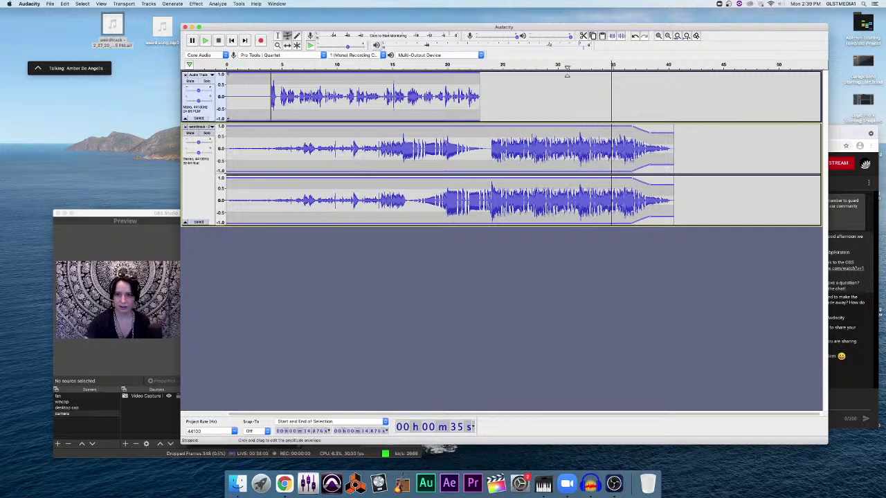
pyautogui.press('space')
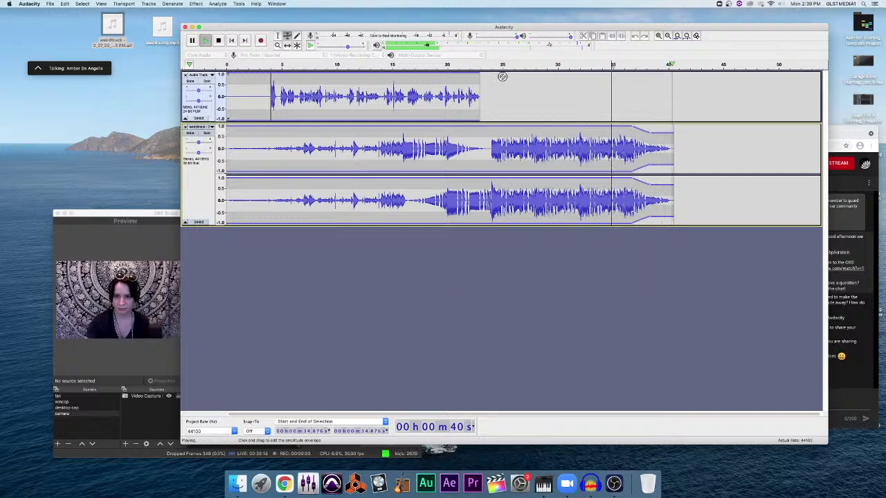
# Step: Check the livestream's chat in YouTube Studio in Chrome, and return to Audacity
pyautogui.click(843, 255)
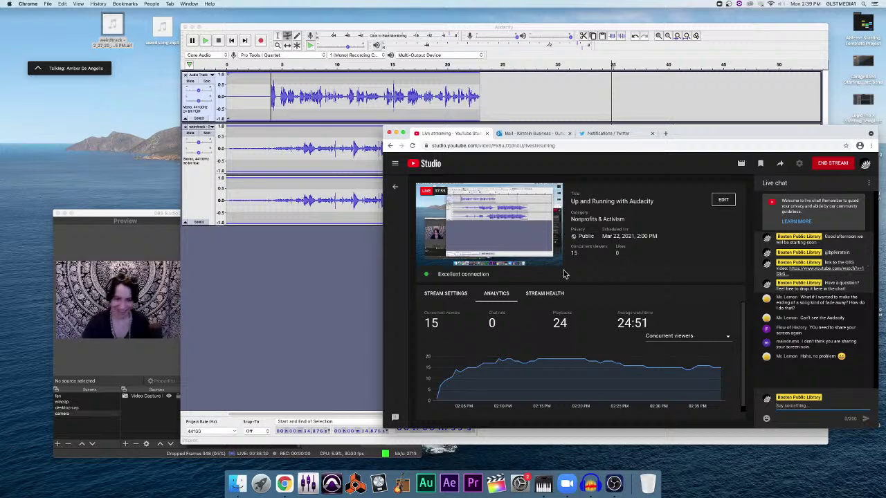
pyautogui.click(341, 278)
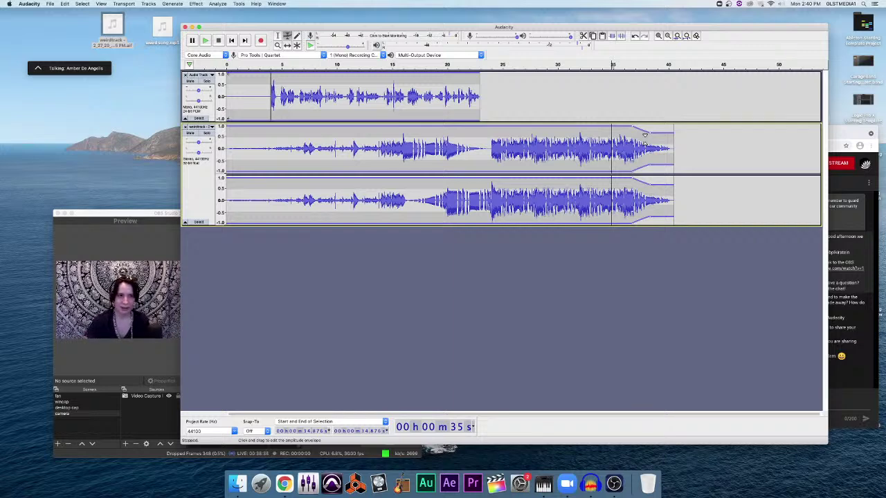
# Step: Open the project's edit history to view the actions performed
pyautogui.click(238, 4)
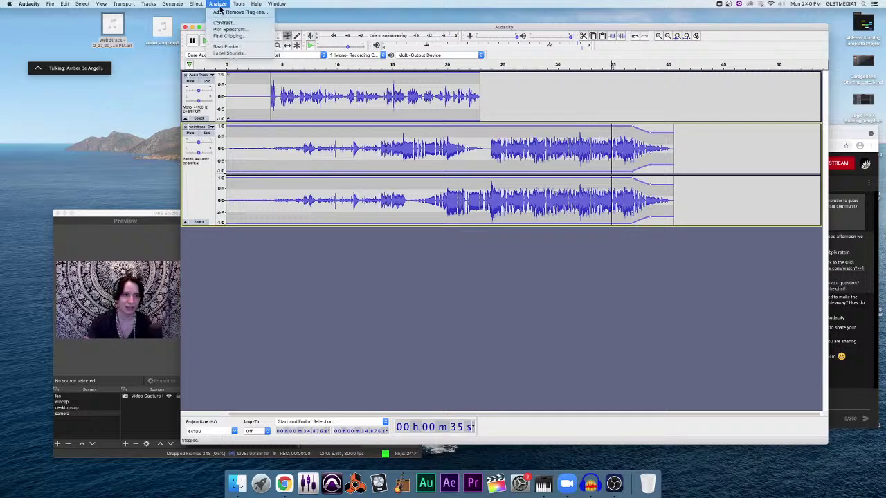
pyautogui.moveTo(151, 4)
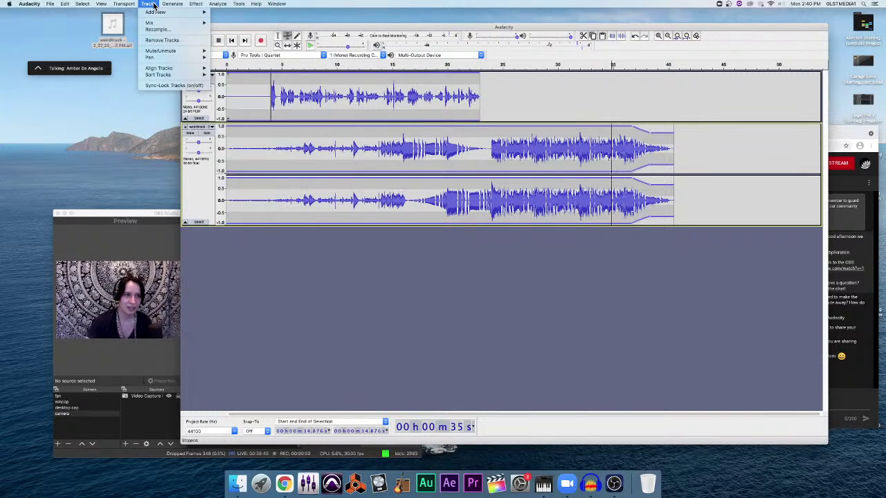
pyautogui.moveTo(102, 5)
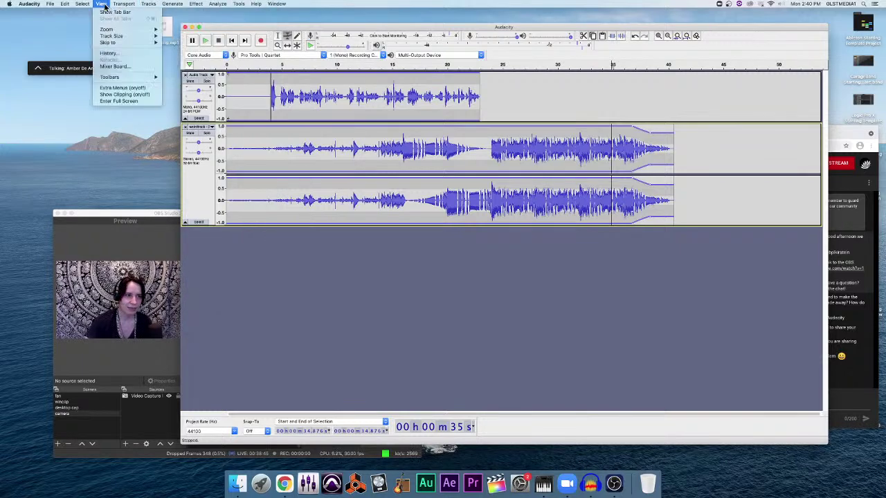
pyautogui.click(109, 53)
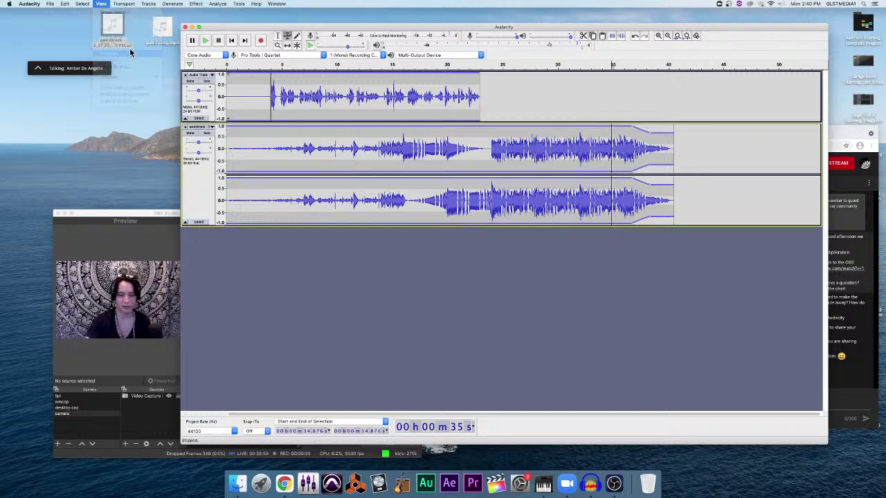
# Step: Enlarge the edit history window, look through the recorded actions from the project's creation to the latest envelope adjustment, and close it
pyautogui.moveTo(338, 218); pyautogui.dragTo(413, 337)
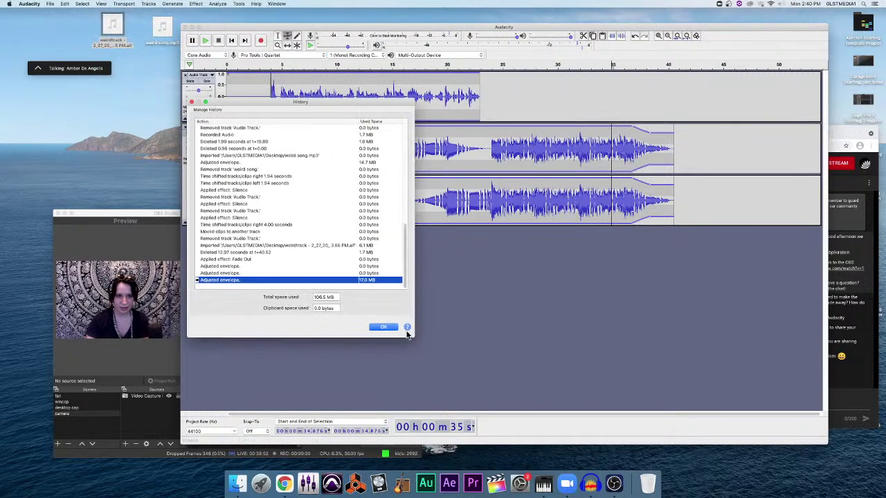
pyautogui.scroll(-10, 368, 218)
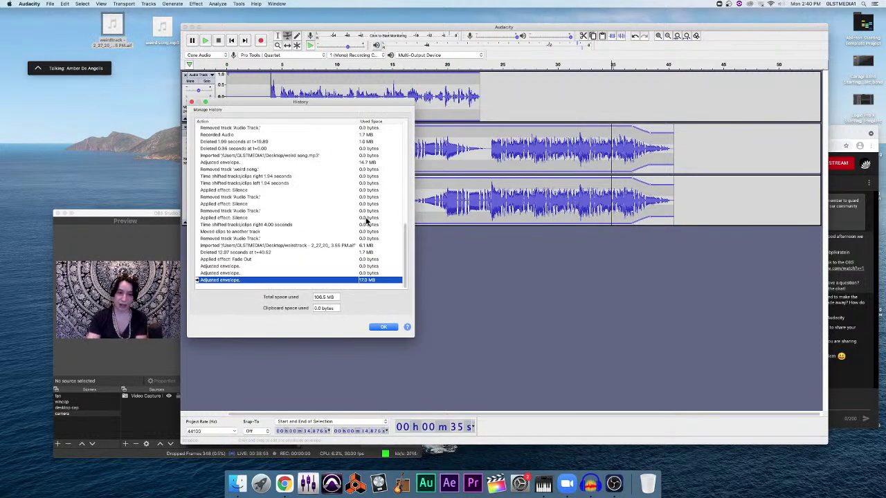
pyautogui.scroll(3, 367, 220)
pyautogui.scroll(-3, 368, 220)
pyautogui.scroll(10, 366, 221)
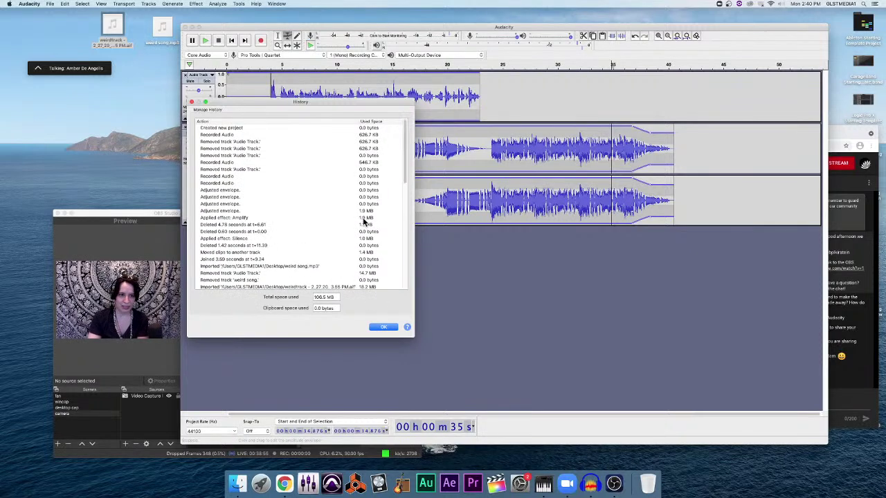
pyautogui.scroll(-10, 369, 166)
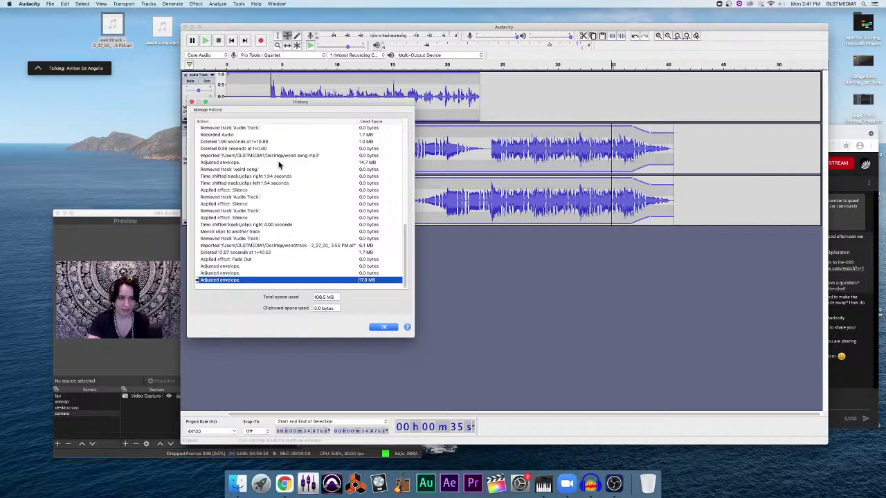
pyautogui.click(386, 328)
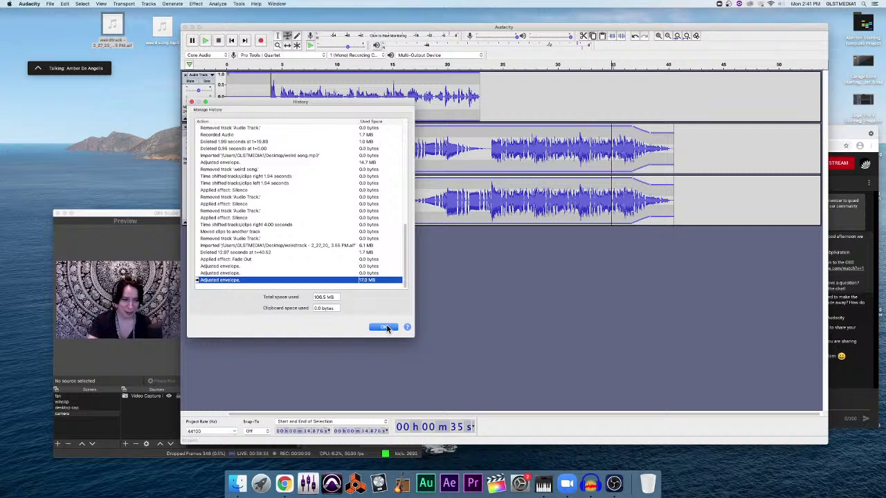
pyautogui.click(384, 328)
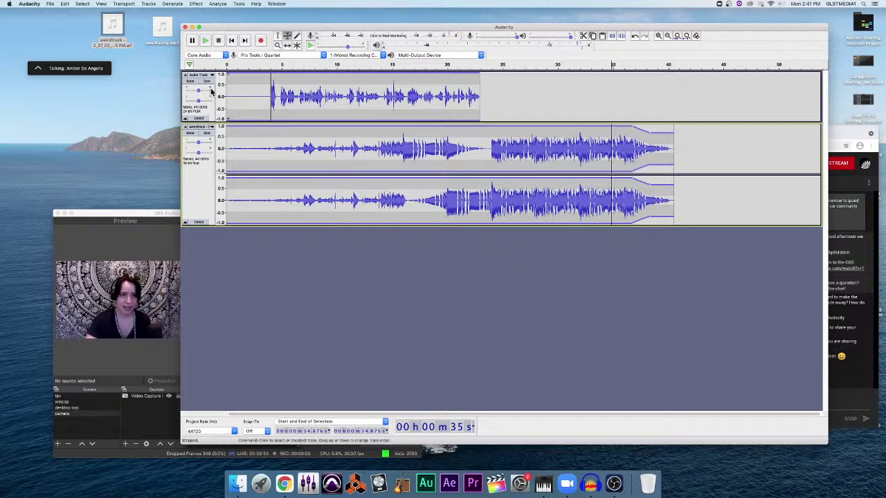
# Step: Select the mono audio track from about 2.413 to 7.771 s, across the clip boundary, with the Selection tool and join the clips
pyautogui.click(261, 87)
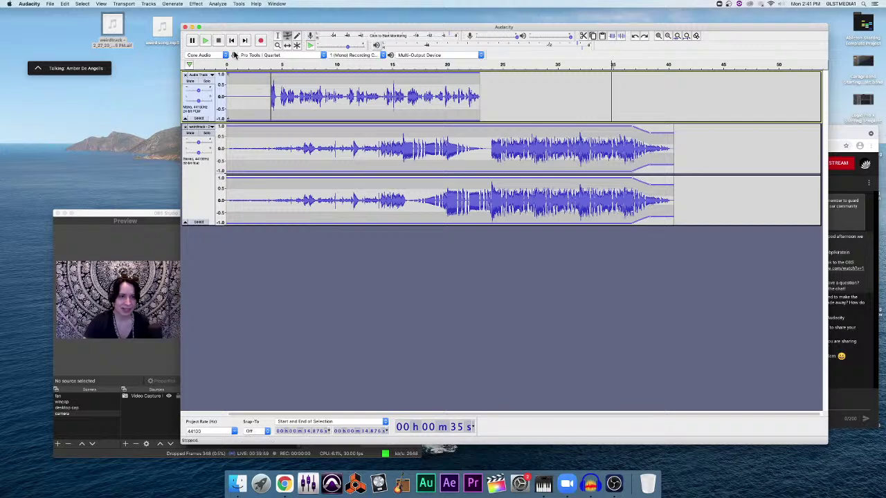
pyautogui.press('F1')
pyautogui.moveTo(251, 84); pyautogui.dragTo(312, 89)
pyautogui.click(149, 4)
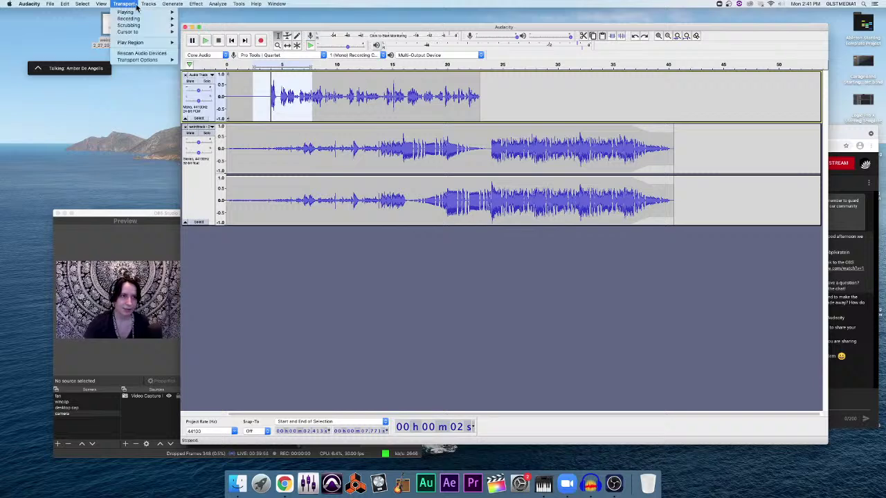
pyautogui.moveTo(67, 5)
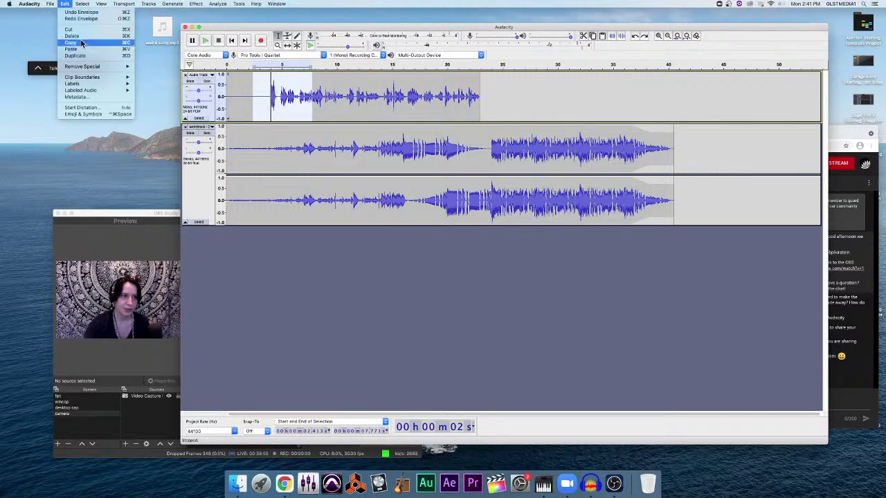
pyautogui.moveTo(106, 81)
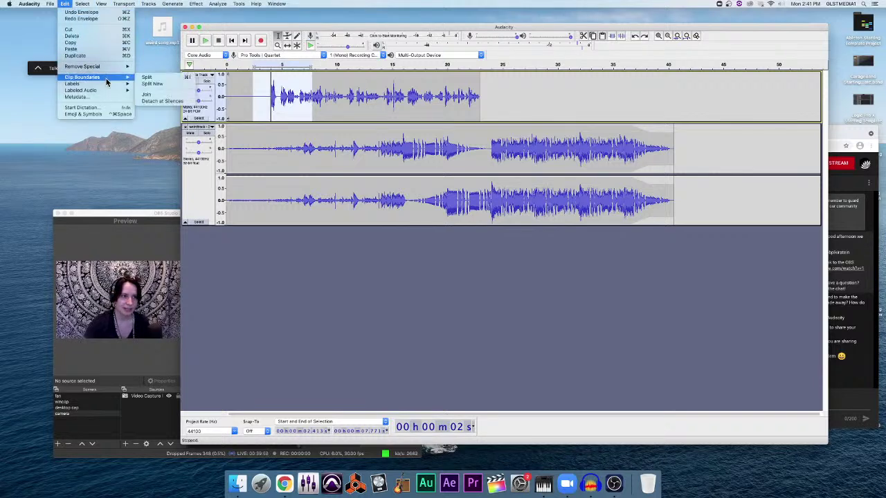
pyautogui.click(171, 99)
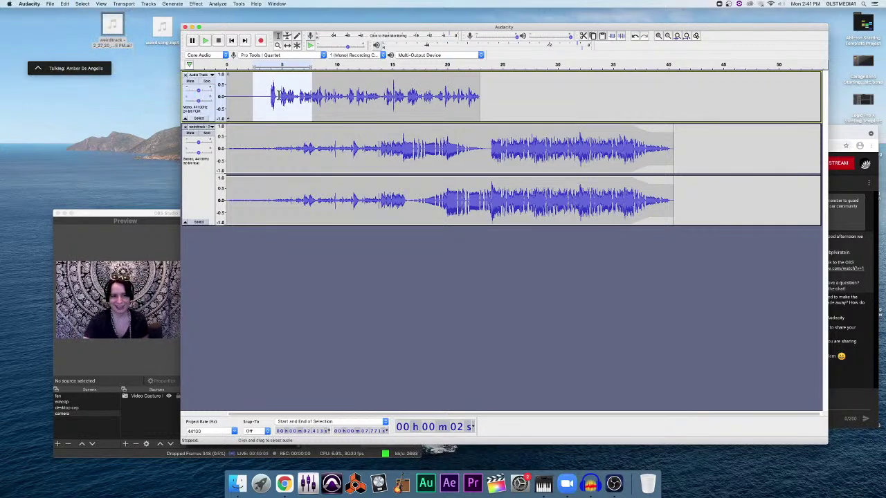
# Step: Select the mono audio track from about 2.476 to 6.236 s and bring up the available effects
pyautogui.click(248, 95)
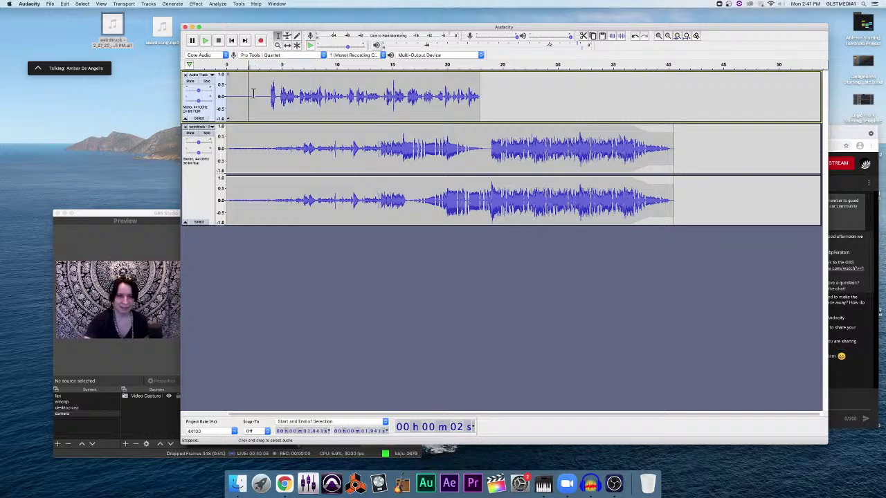
pyautogui.moveTo(253, 93); pyautogui.dragTo(296, 90)
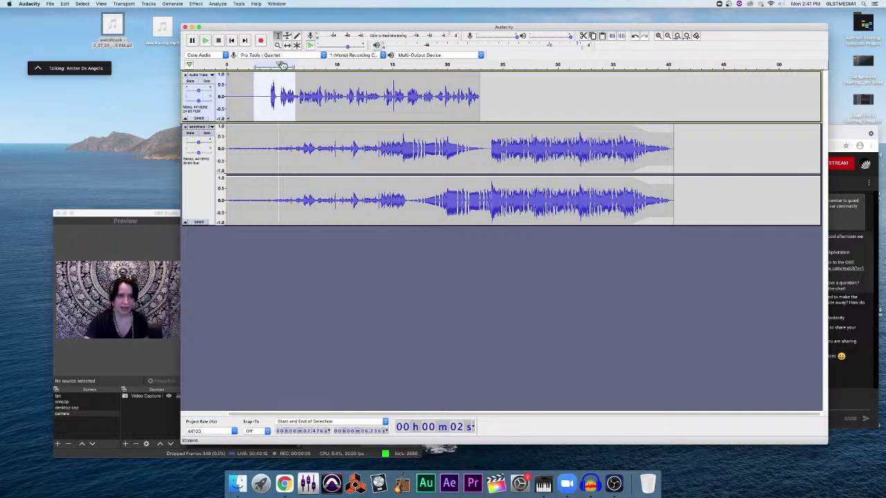
pyautogui.click(149, 4)
pyautogui.moveTo(199, 4)
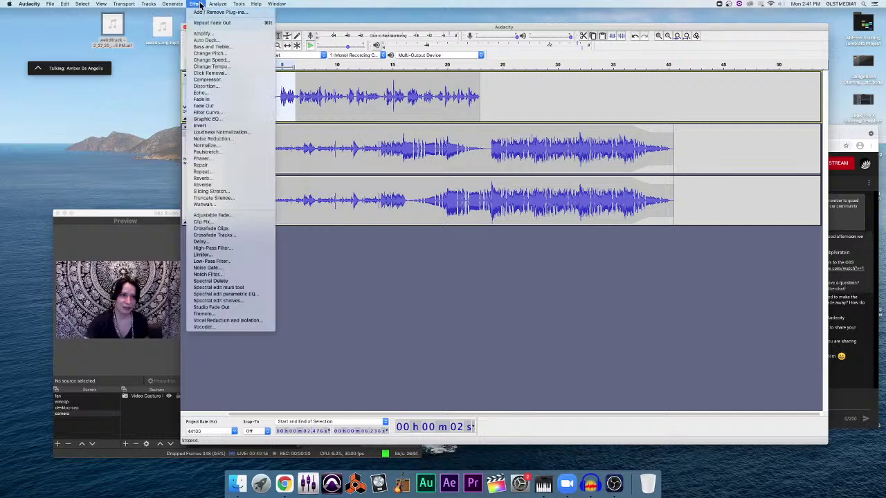
# Step: Apply Fade In to the selected audio from about 2.48 to 6.24 s in the top track and play it back
pyautogui.click(215, 101)
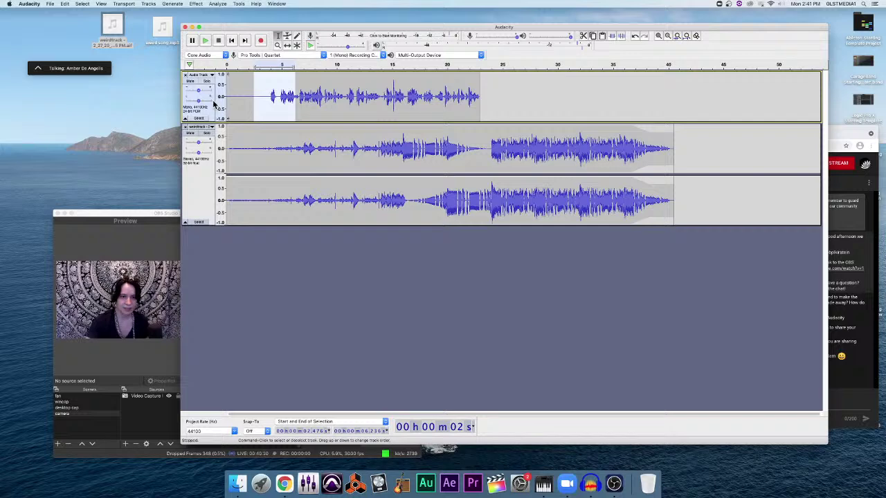
pyautogui.click(255, 69)
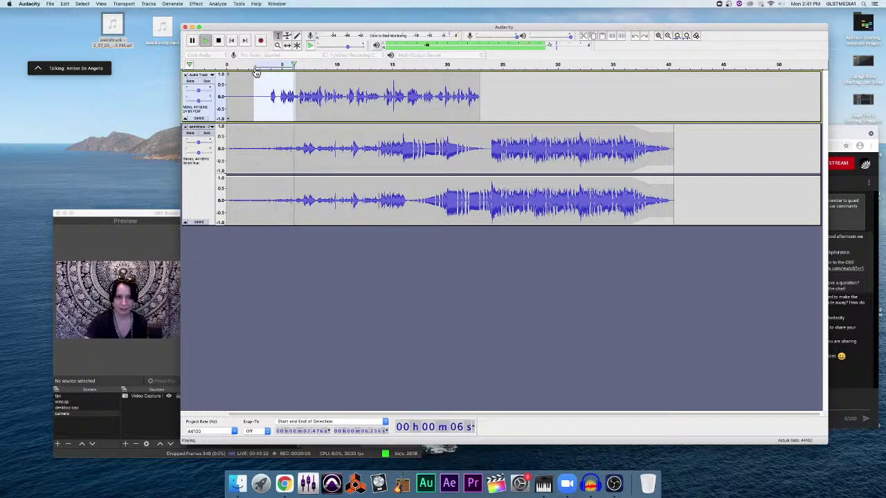
pyautogui.click(255, 70)
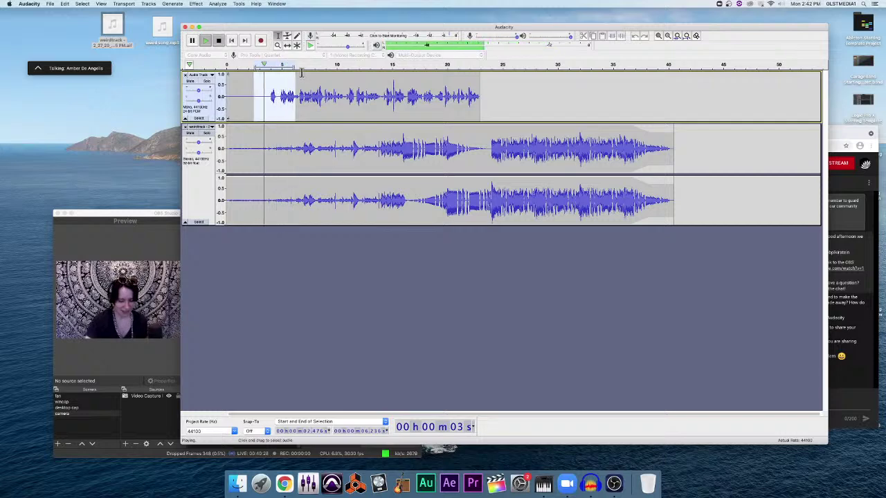
pyautogui.press('space')
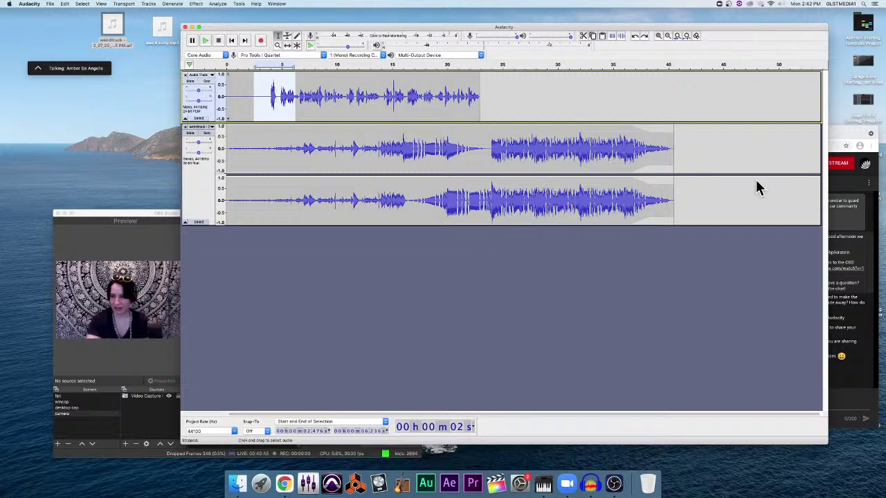
# Step: Switch to the YouTube Studio live chat to check for viewer questions, and return to Audacity
pyautogui.click(837, 251)
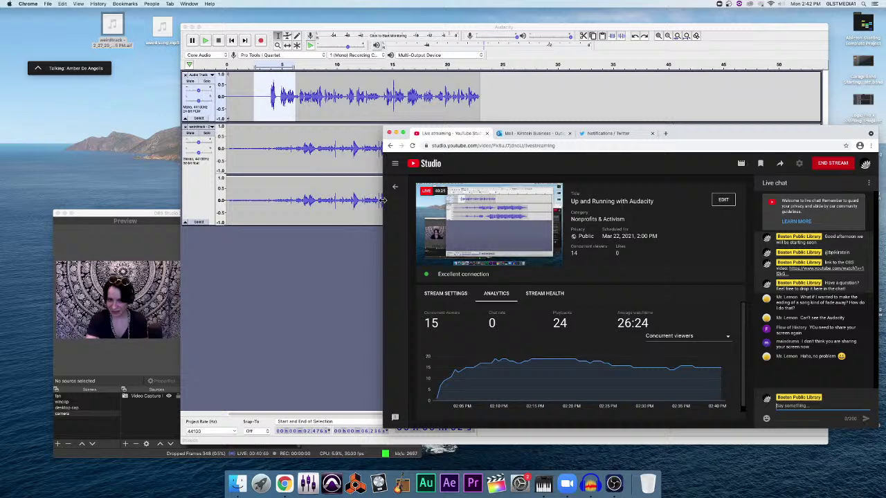
pyautogui.click(300, 273)
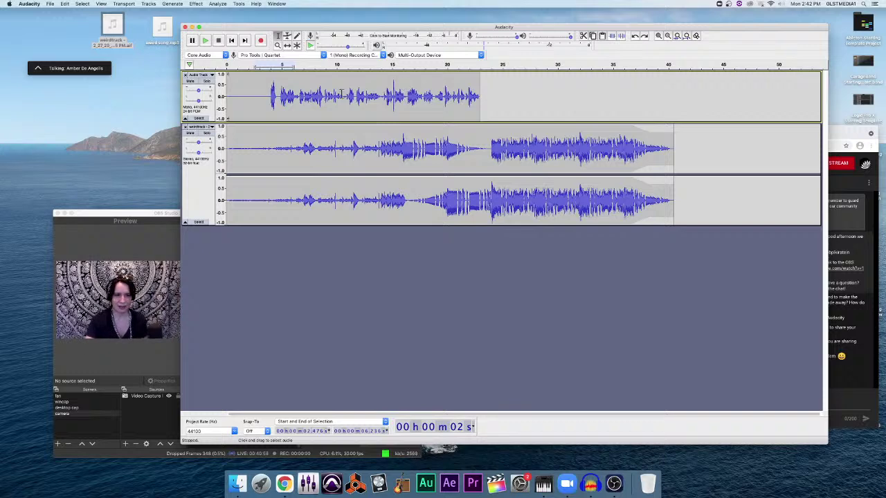
# Step: Solo the top audio track and clear the time selection
pyautogui.click(209, 84)
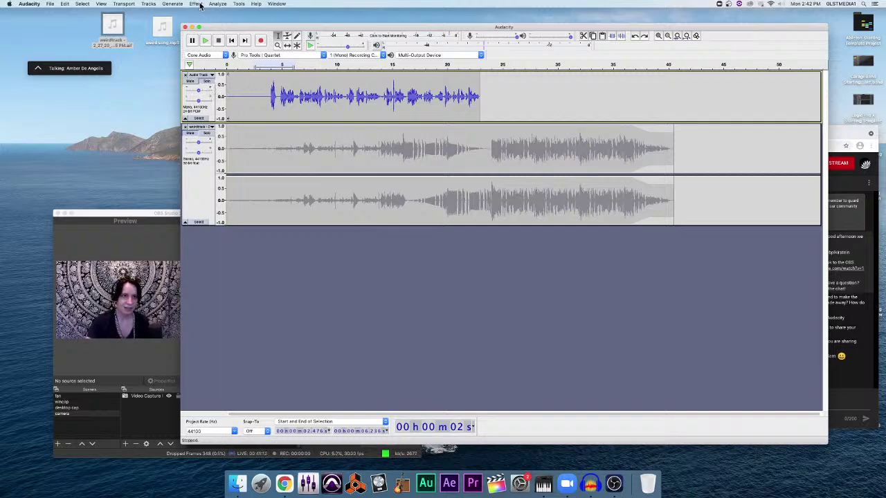
pyautogui.click(82, 3)
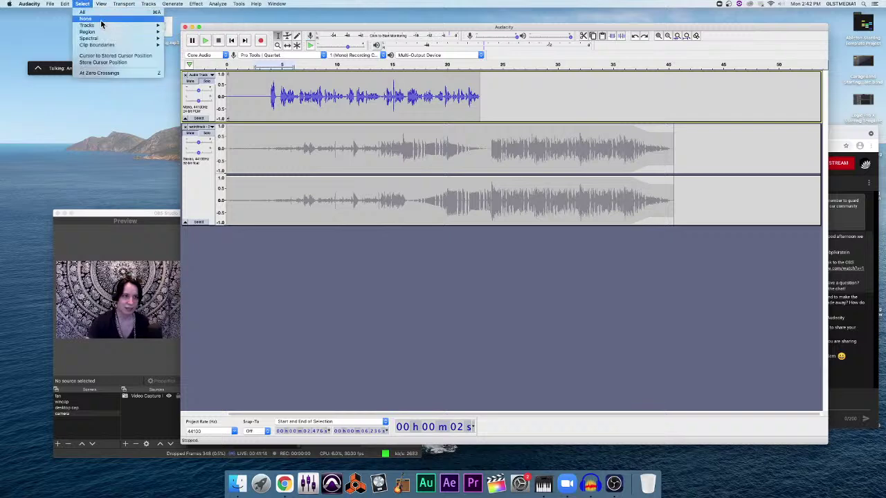
pyautogui.click(101, 20)
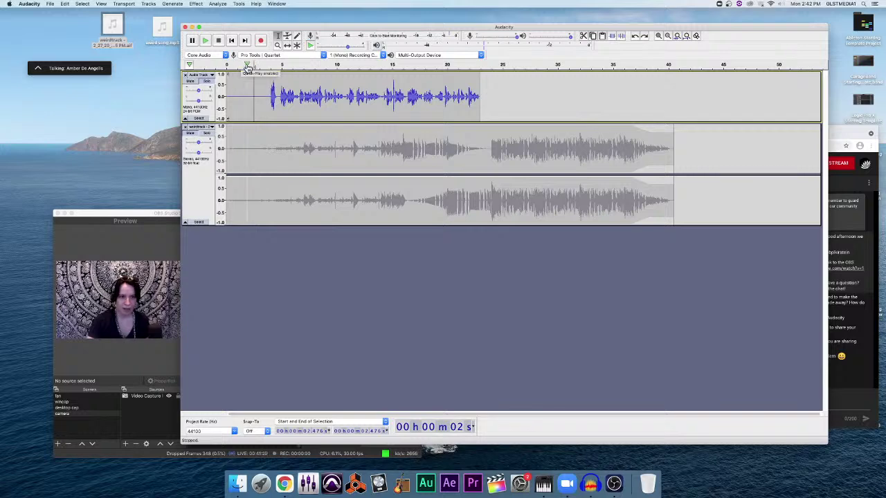
# Step: Play the soloed top track from the beginning of the project twice, stopping playback each time
pyautogui.click(232, 41)
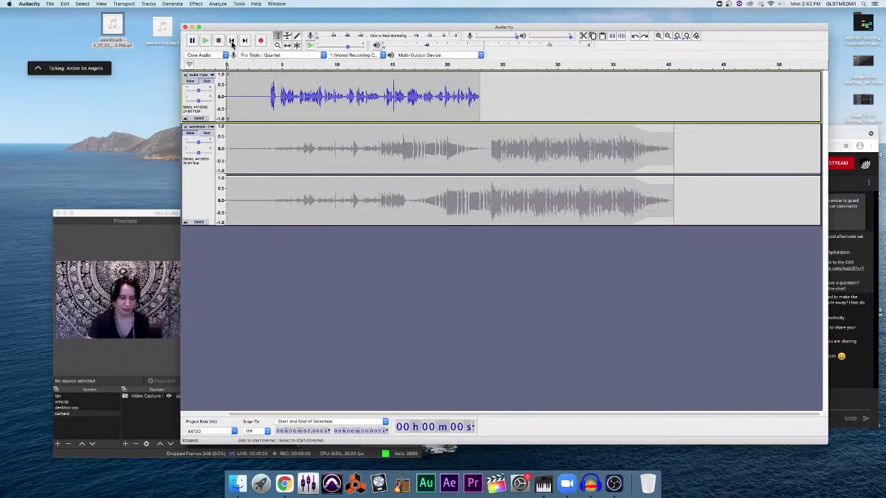
pyautogui.press('space')
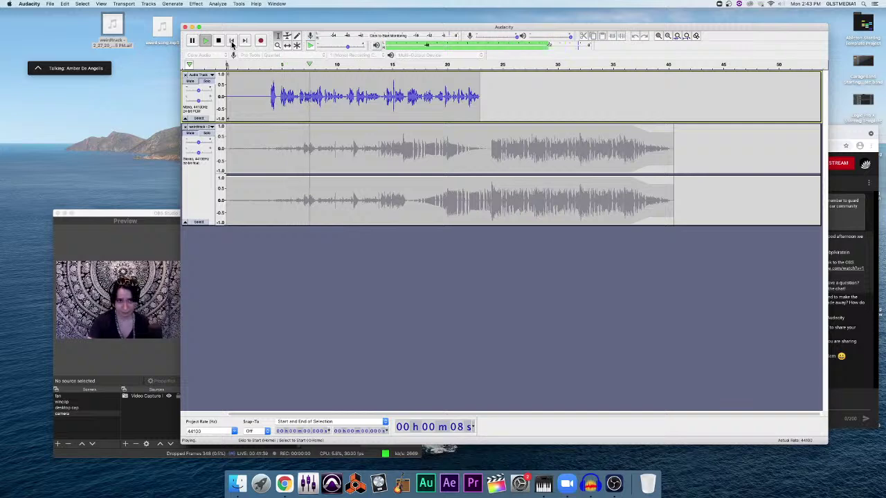
pyautogui.click(233, 42)
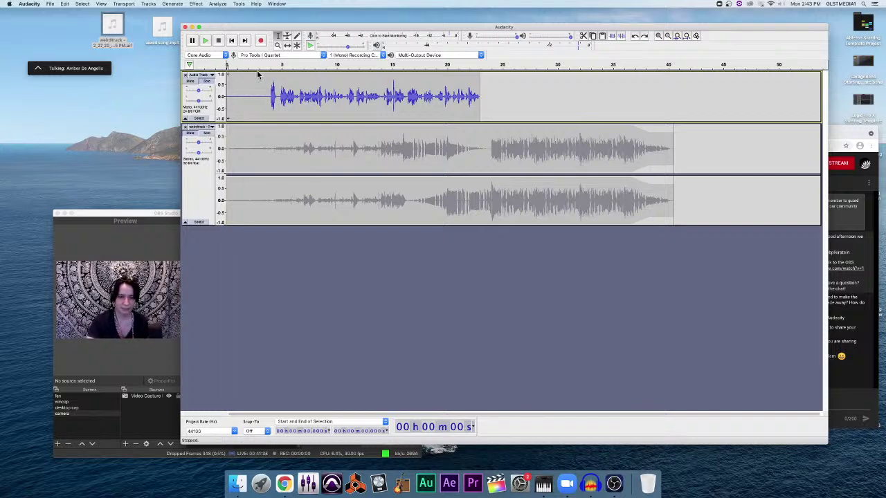
pyautogui.press('space')
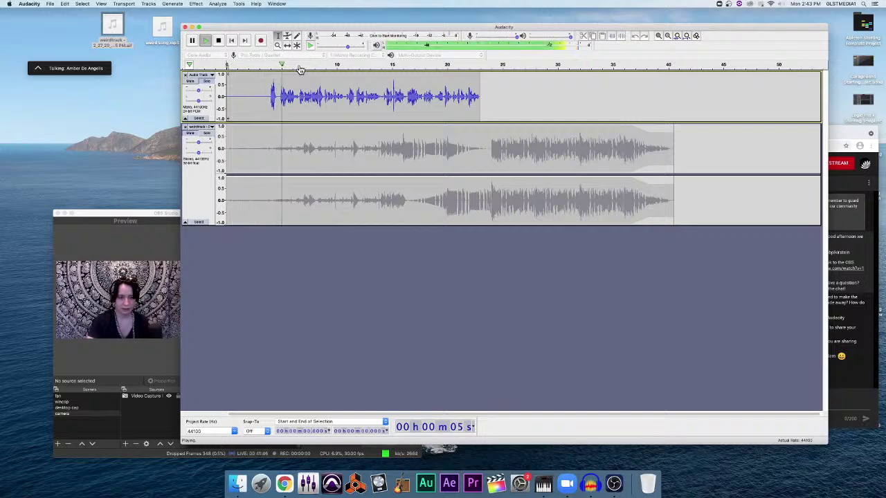
pyautogui.press('space')
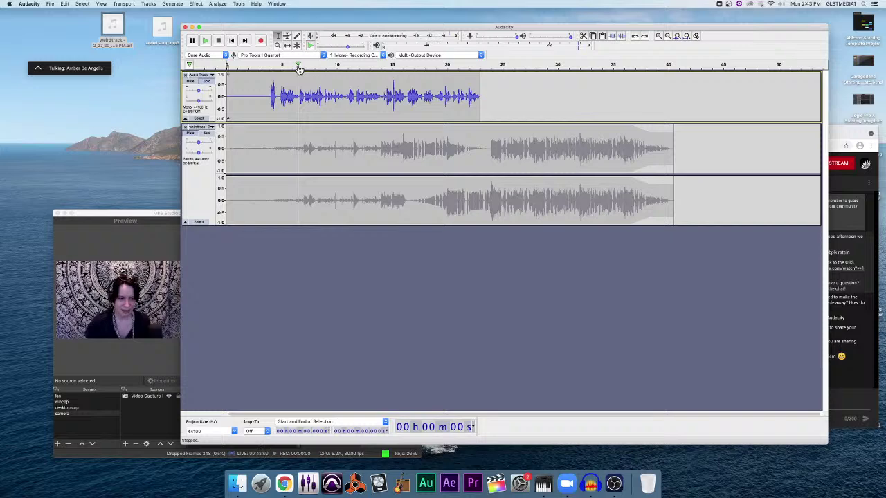
# Step: Place the cursor in the quiet gap at about 10.57 s on the top track and listen from there
pyautogui.click(658, 36)
pyautogui.click(659, 36)
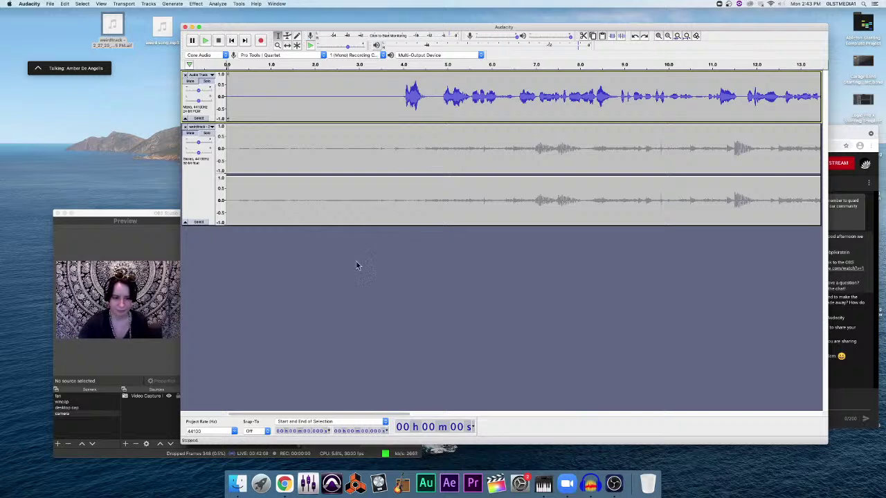
pyautogui.moveTo(372, 410); pyautogui.dragTo(398, 414)
pyautogui.click(610, 87)
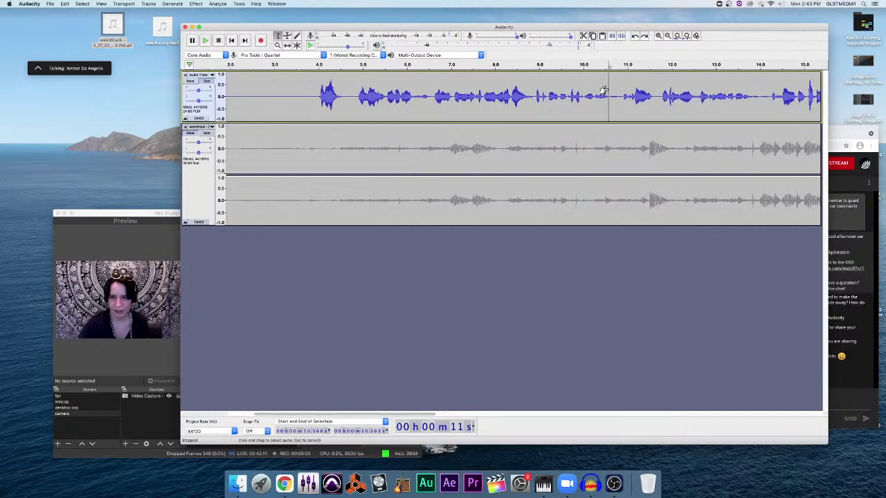
pyautogui.click(609, 65)
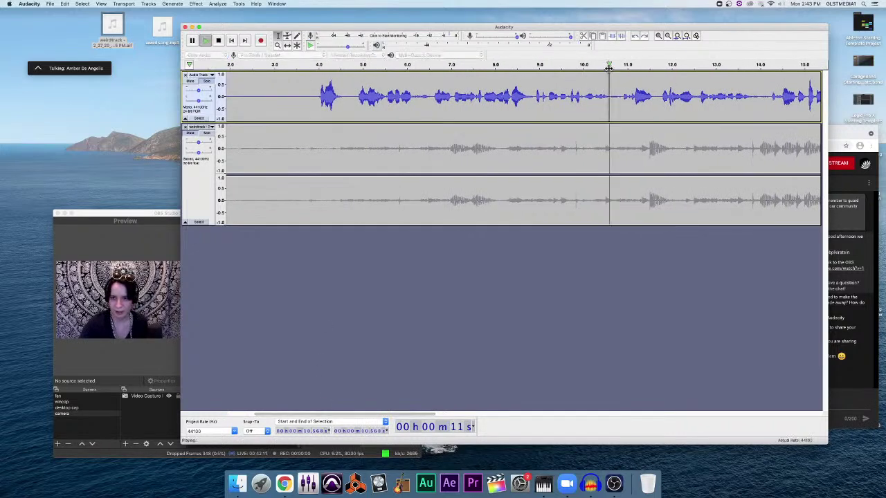
pyautogui.click(610, 66)
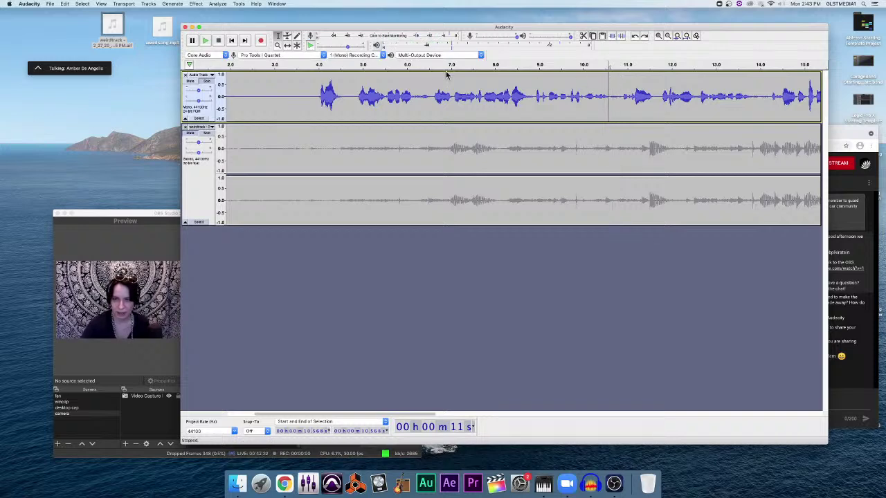
# Step: Delete the gap from about 10.58 to 10.81 s on the top track, and undo the deletion
pyautogui.moveTo(621, 96); pyautogui.dragTo(609, 95)
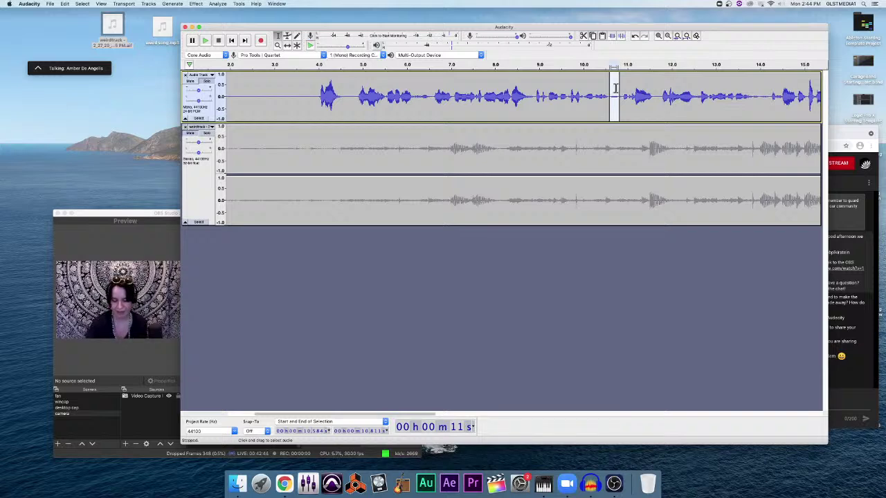
pyautogui.press('Delete')
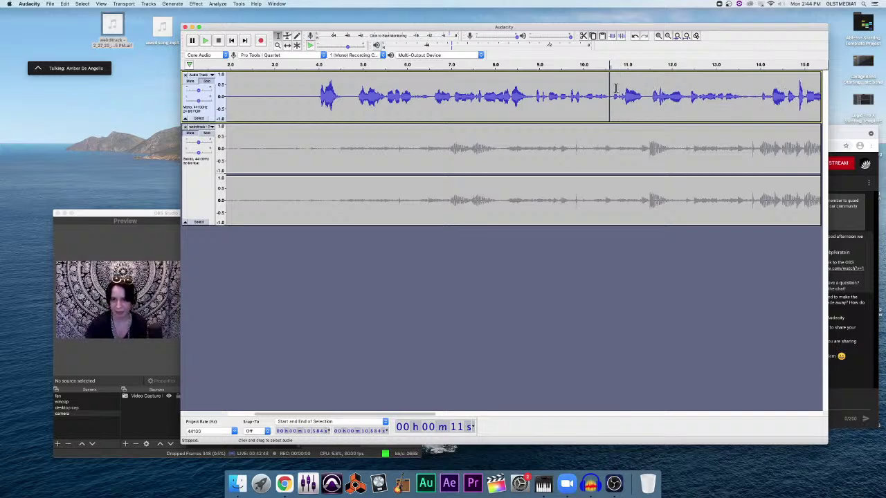
pyautogui.press('super+z')
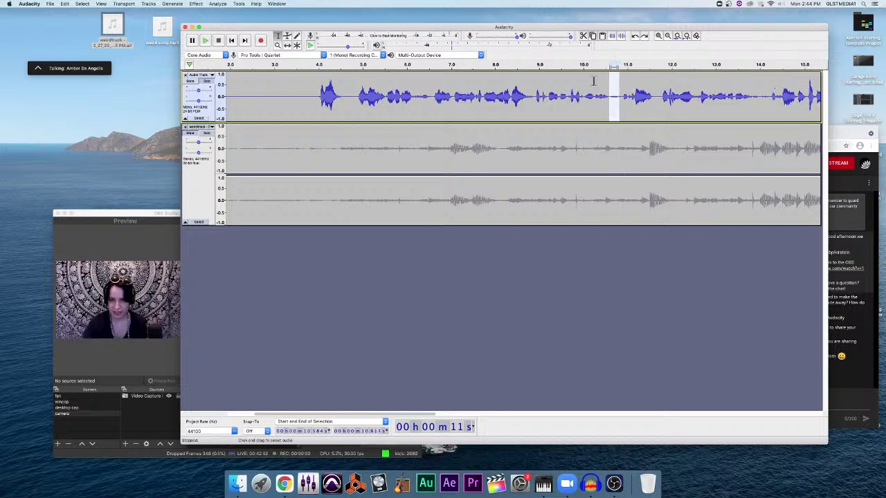
# Step: Delete a slightly wider gap from about 10.56 to 10.92 s on the top track, and undo the deletion
pyautogui.click(617, 88)
pyautogui.click(622, 86)
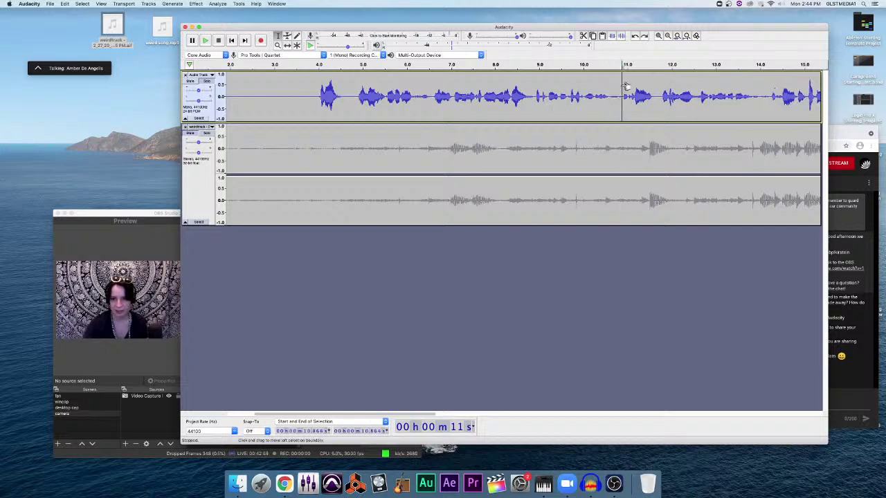
pyautogui.moveTo(623, 86); pyautogui.dragTo(608, 87)
pyautogui.press('Delete')
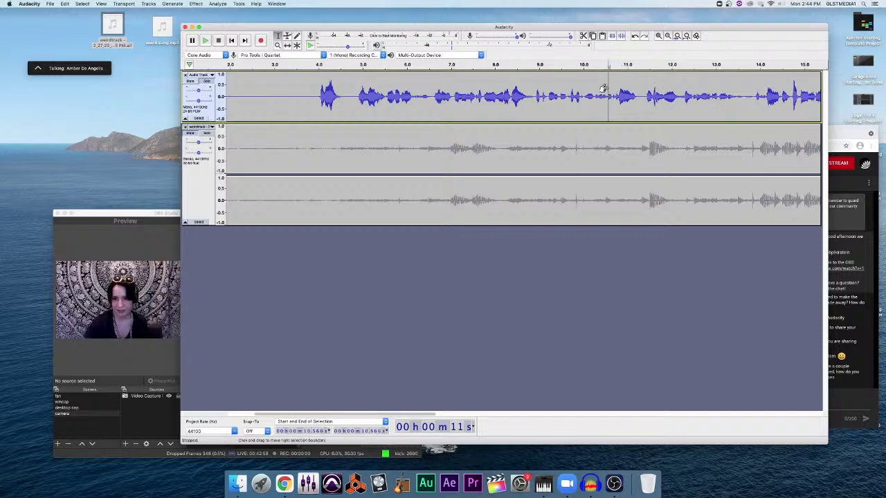
pyautogui.press('super+z')
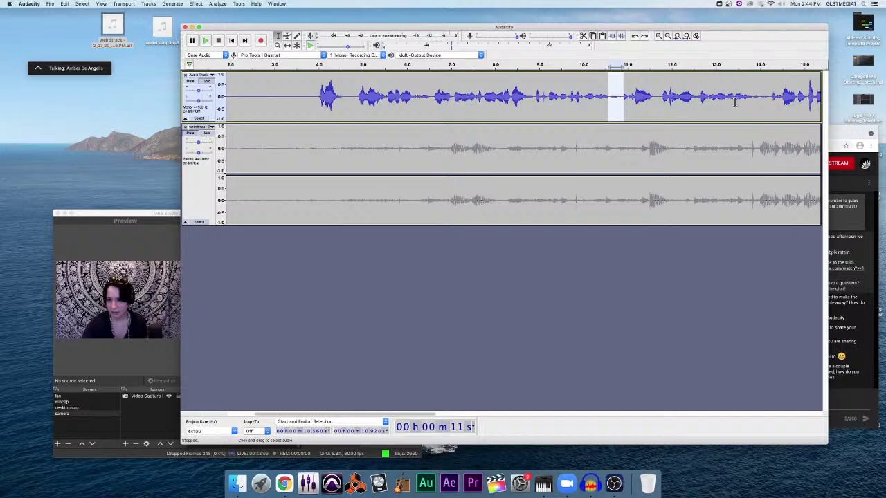
# Step: Read the newest viewer question in the YouTube Studio live chat, and switch back to Audacity
pyautogui.click(834, 342)
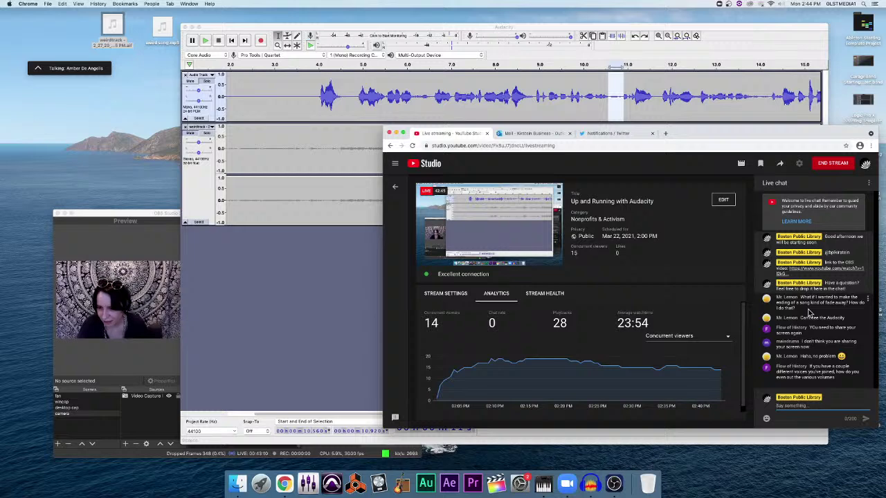
pyautogui.click(364, 328)
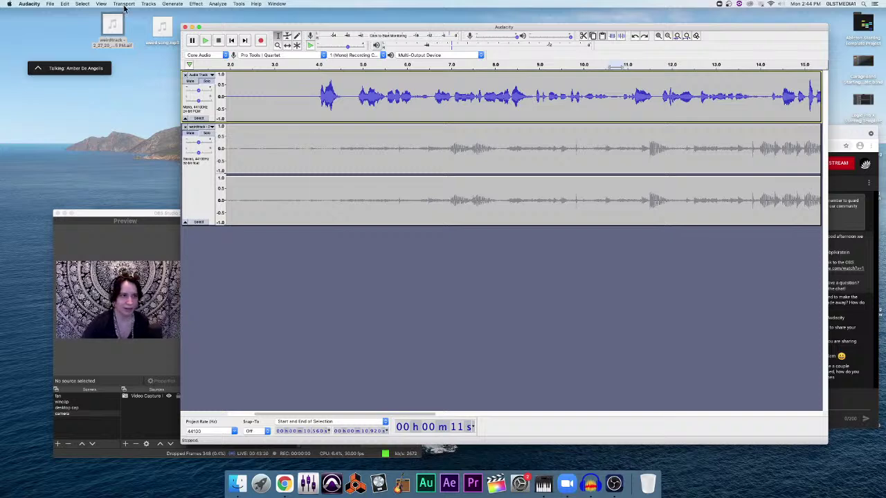
# Step: Turn off solo on the top audio track and add a new mono track to the project
pyautogui.click(206, 82)
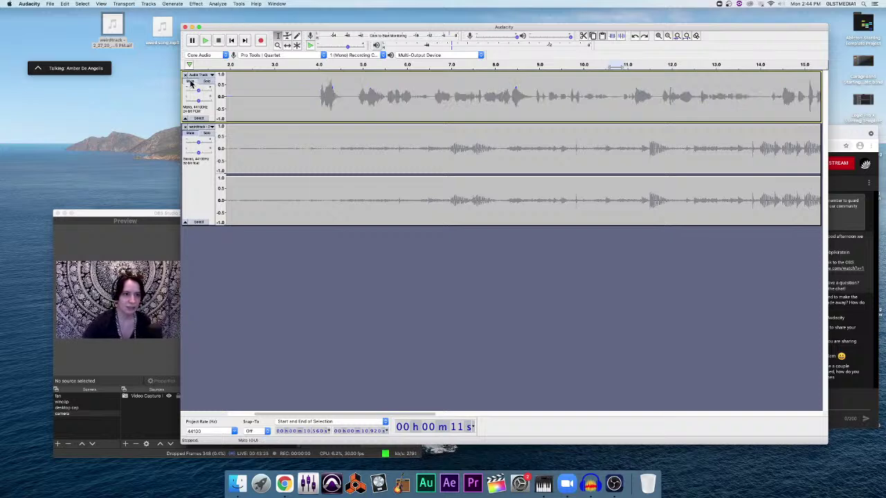
pyautogui.click(148, 3)
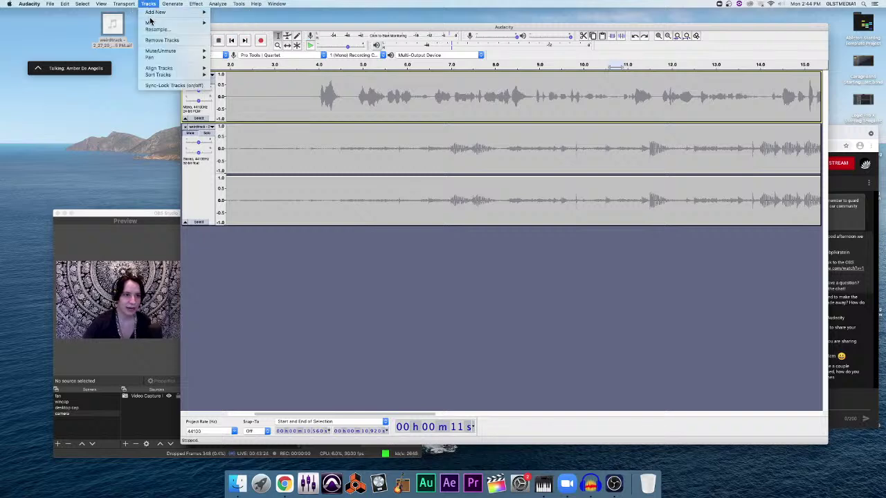
pyautogui.moveTo(150, 27)
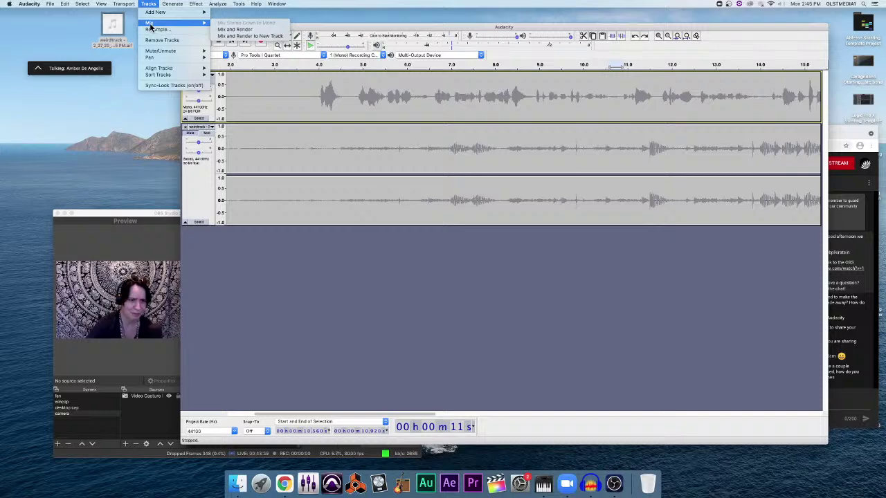
pyautogui.moveTo(157, 12)
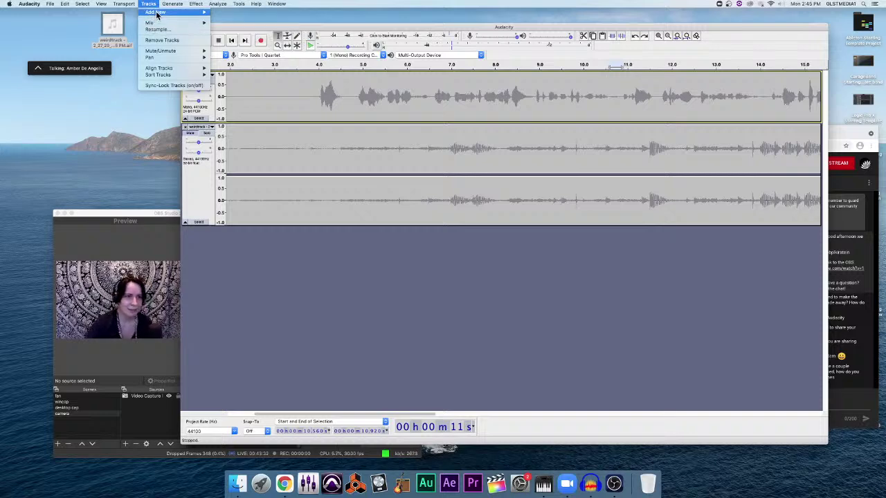
pyautogui.click(231, 14)
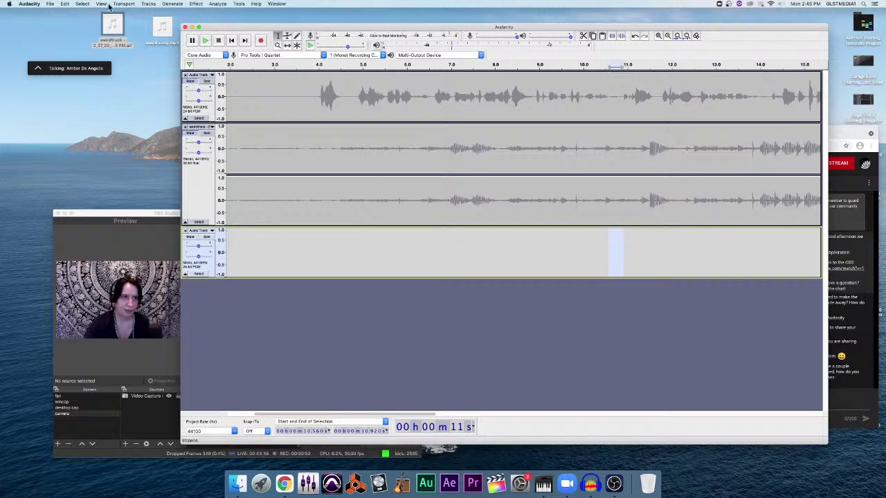
# Step: Clear the time selection and fit the whole project to the window width
pyautogui.click(86, 4)
pyautogui.click(91, 18)
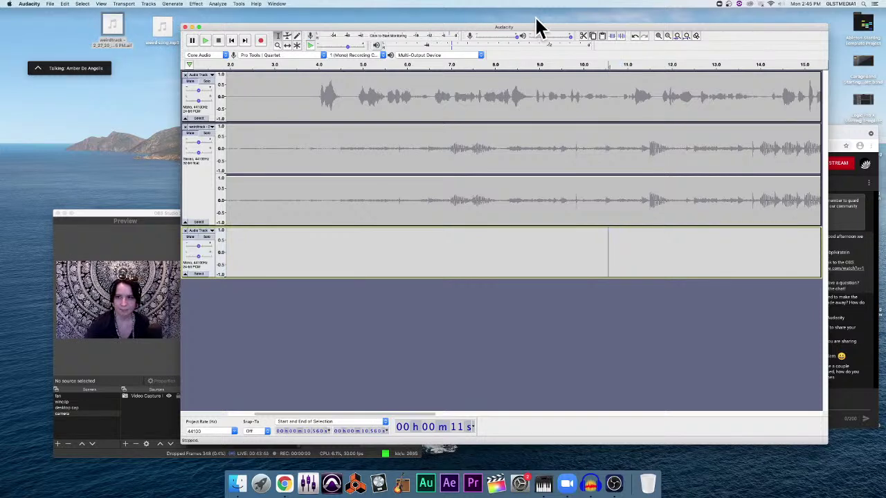
pyautogui.click(677, 36)
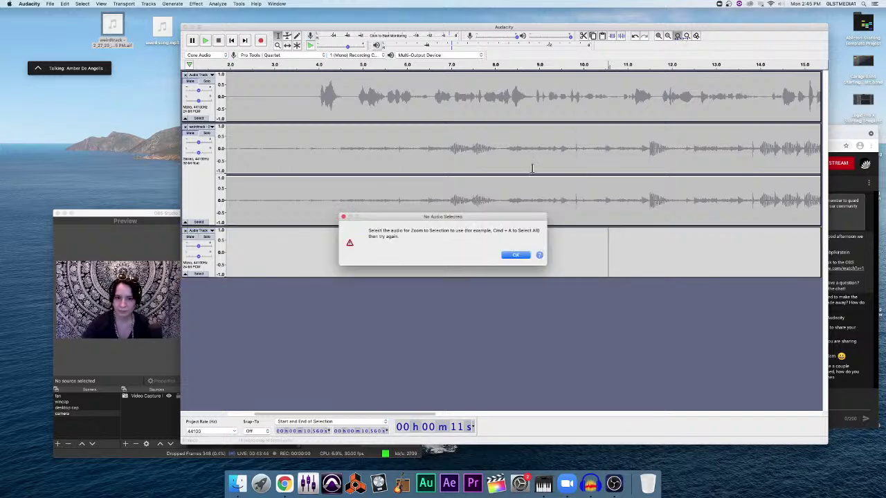
pyautogui.click(516, 256)
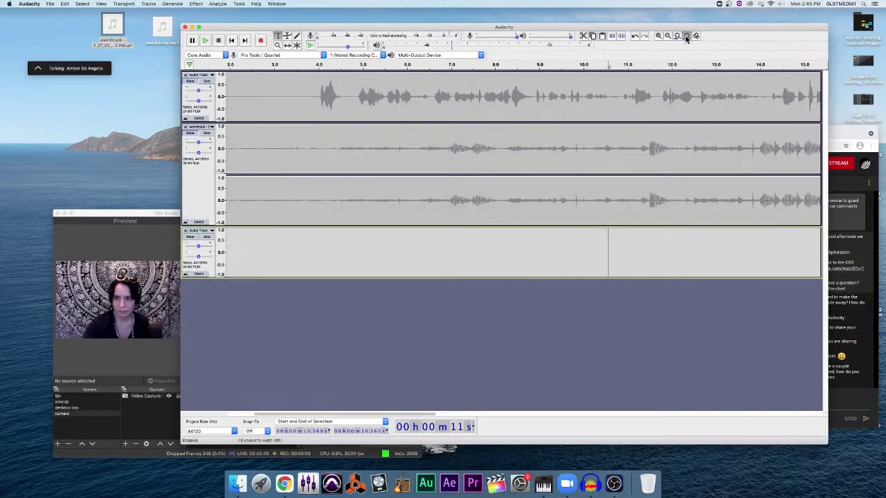
pyautogui.click(687, 35)
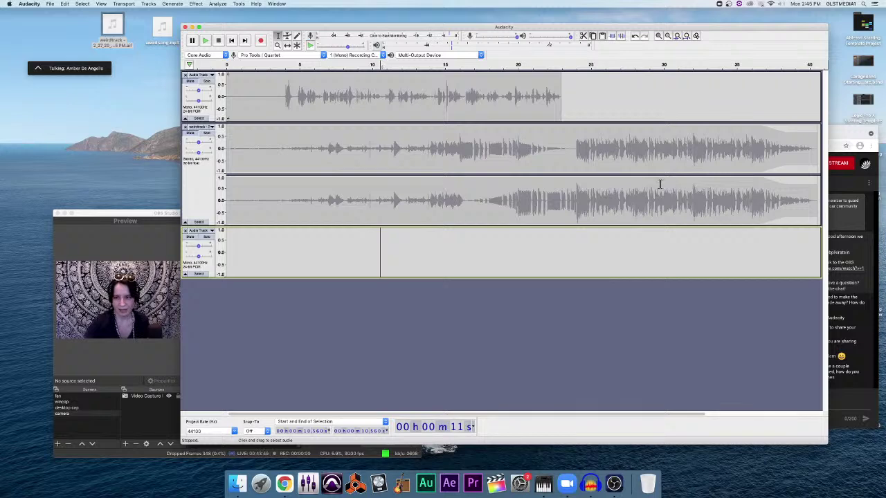
# Step: Record a short test take from the end of the music at about 40.5 s, and undo the recording
pyautogui.click(245, 40)
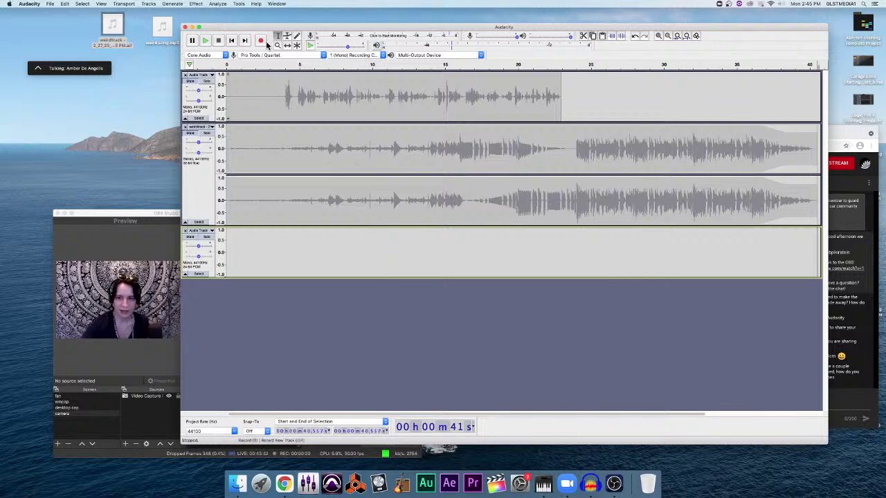
pyautogui.click(264, 41)
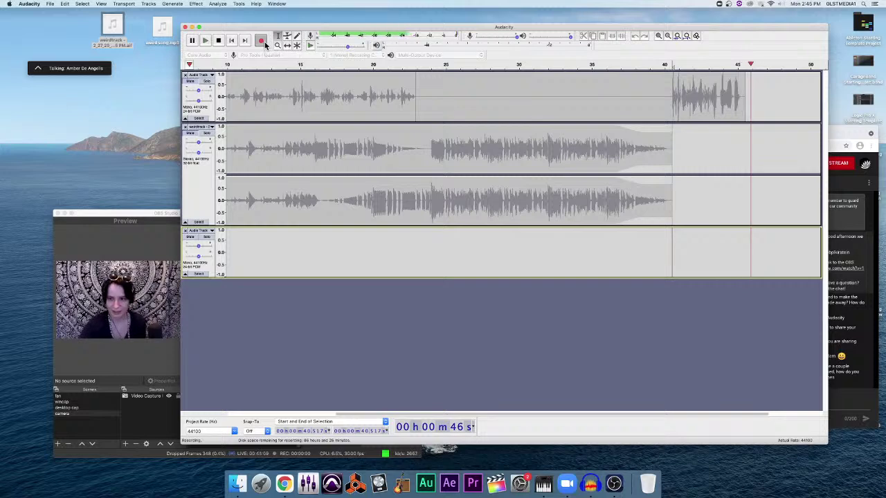
pyautogui.press('space')
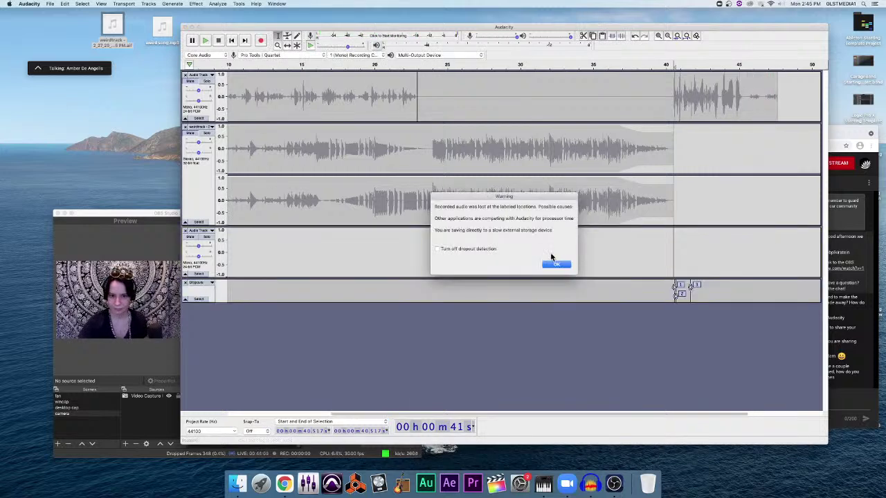
pyautogui.click(555, 265)
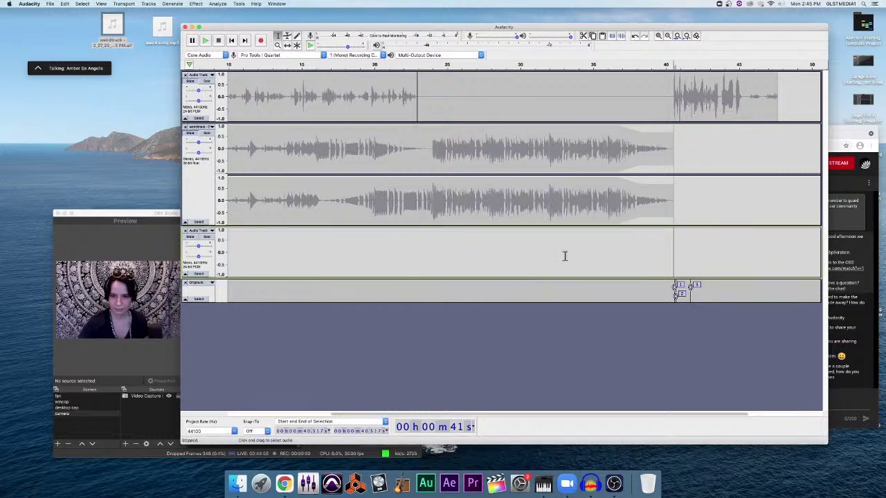
pyautogui.press('super+z')
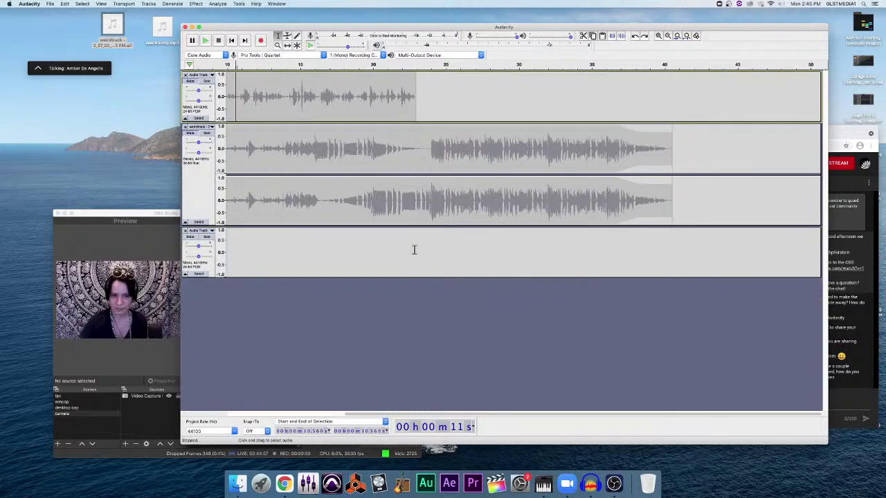
# Step: Record a voice take of about 18 s on the empty bottom mono track, starting at 40.517 s where the music ends
pyautogui.click(559, 245)
pyautogui.click(683, 238)
pyautogui.click(674, 238)
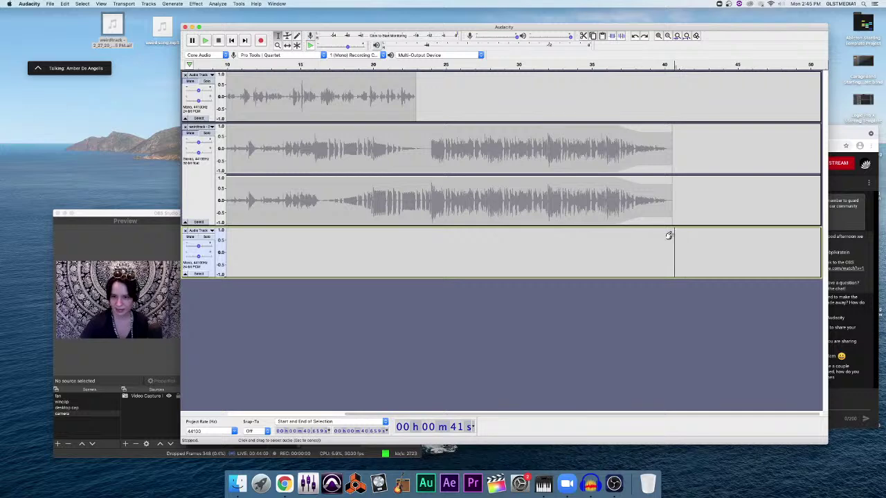
pyautogui.click(244, 40)
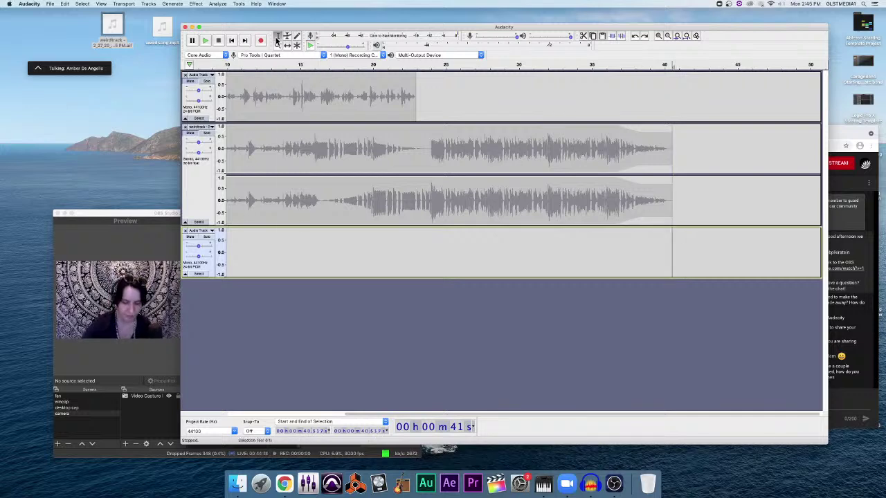
pyautogui.press('r')
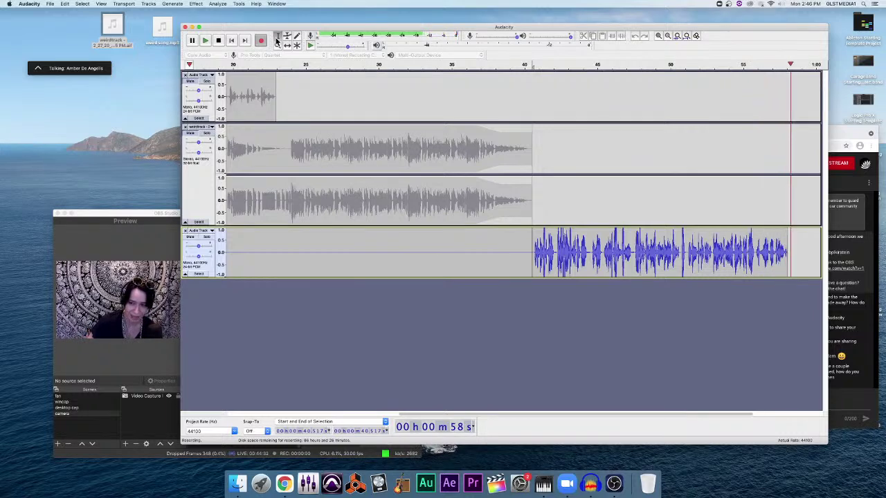
pyautogui.press('space')
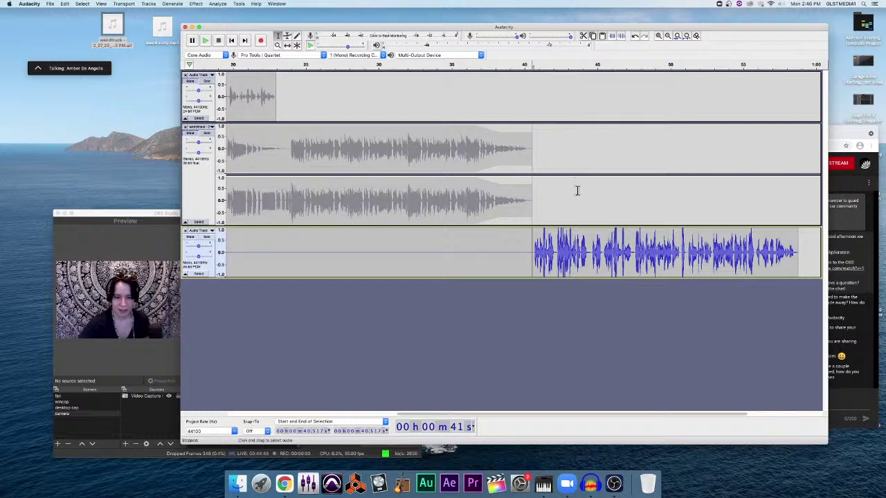
# Step: Unmute the top voice track and select its speech from about 3.94 to 22.93 s
pyautogui.click(360, 96)
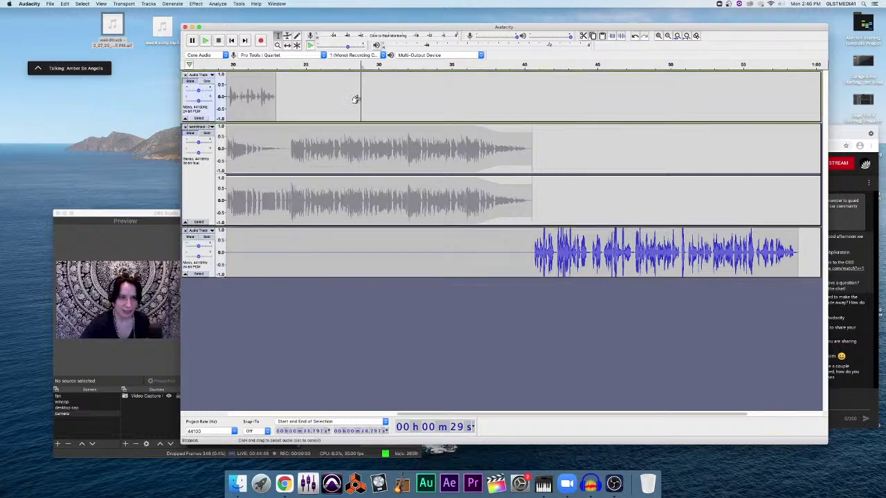
pyautogui.click(191, 84)
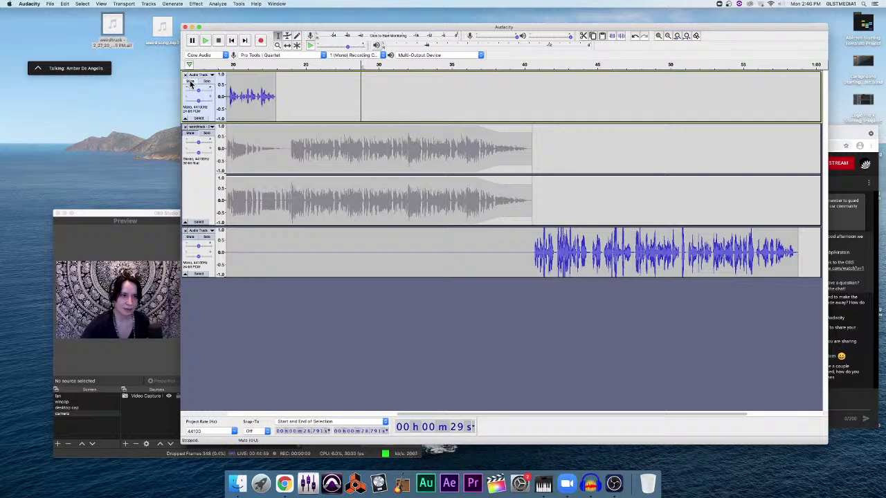
pyautogui.moveTo(457, 419); pyautogui.dragTo(201, 408)
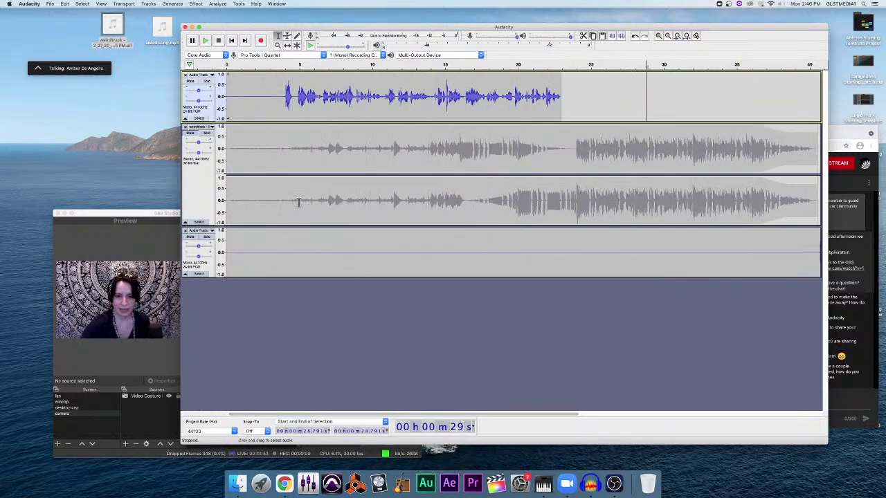
pyautogui.click(409, 93)
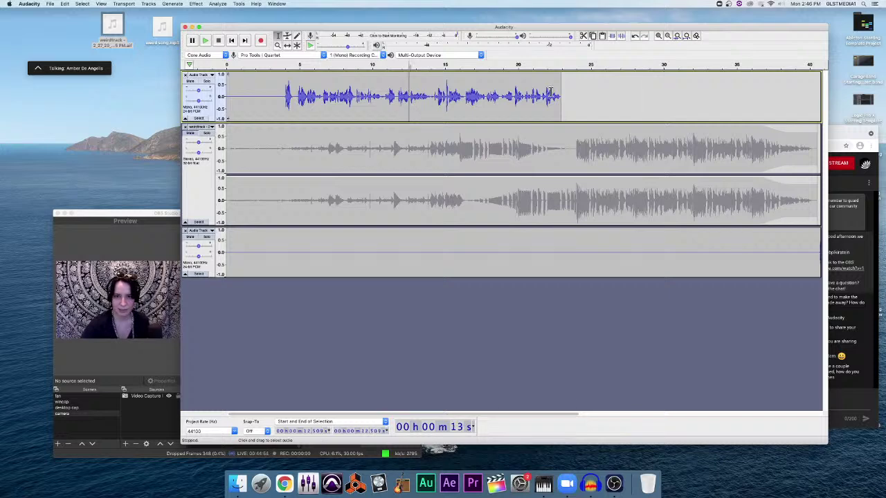
pyautogui.moveTo(560, 93); pyautogui.dragTo(283, 93)
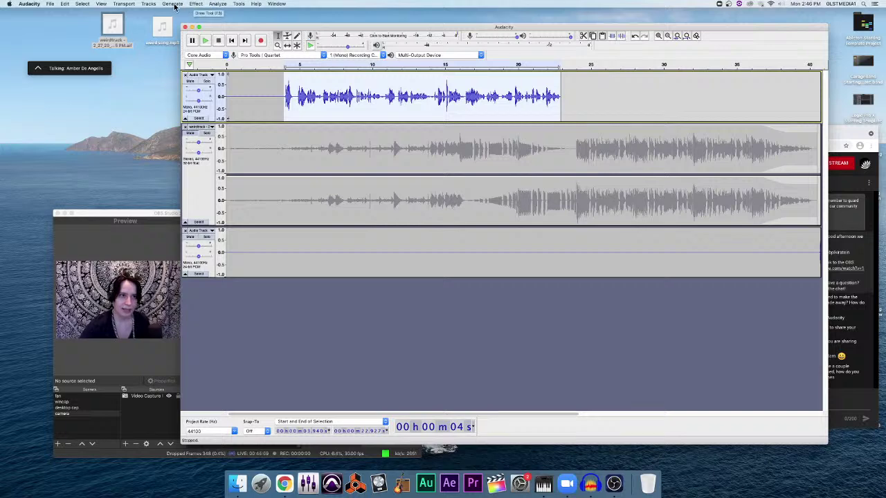
# Step: Preview and apply the Amplify effect at 3.418 dB to the selected speech on the top track
pyautogui.click(197, 3)
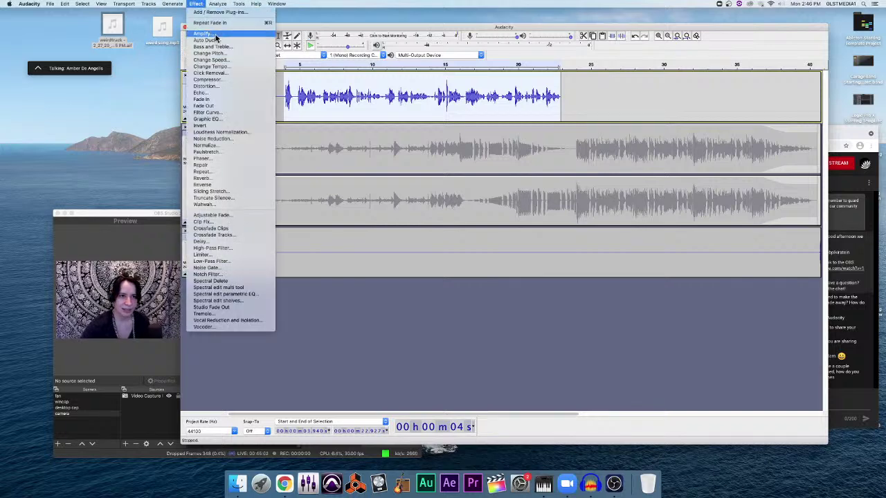
pyautogui.click(203, 33)
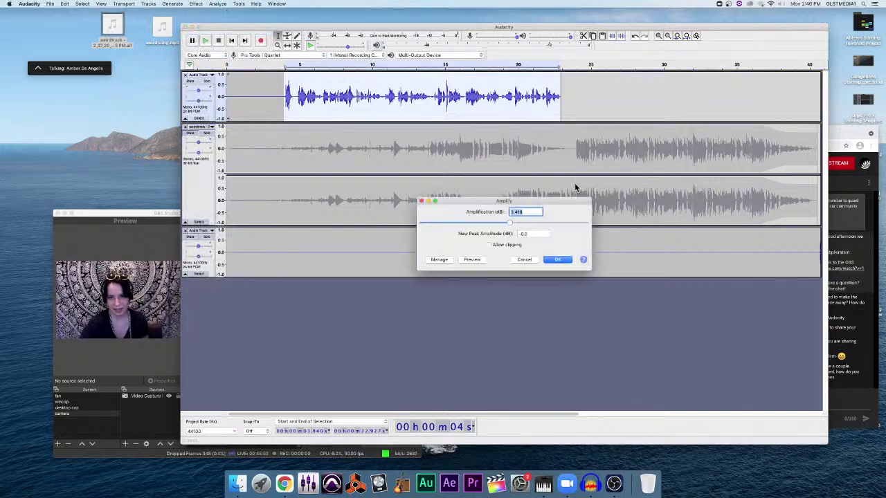
pyautogui.click(468, 259)
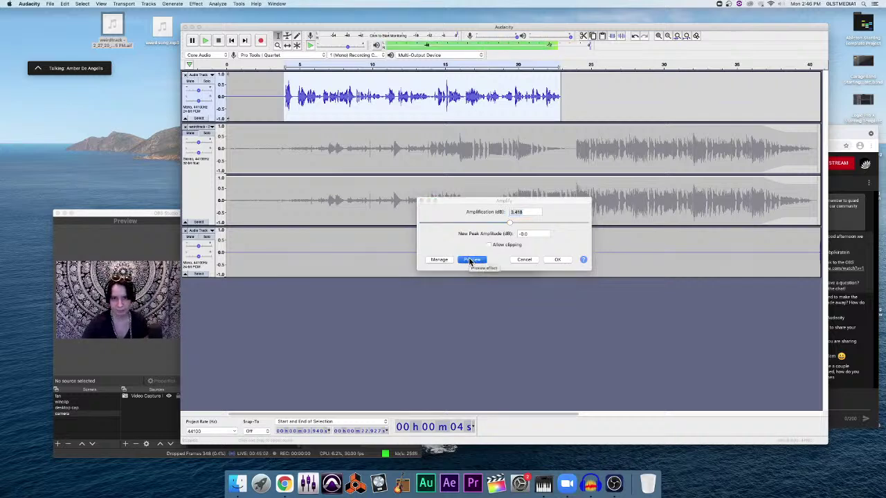
pyautogui.click(561, 260)
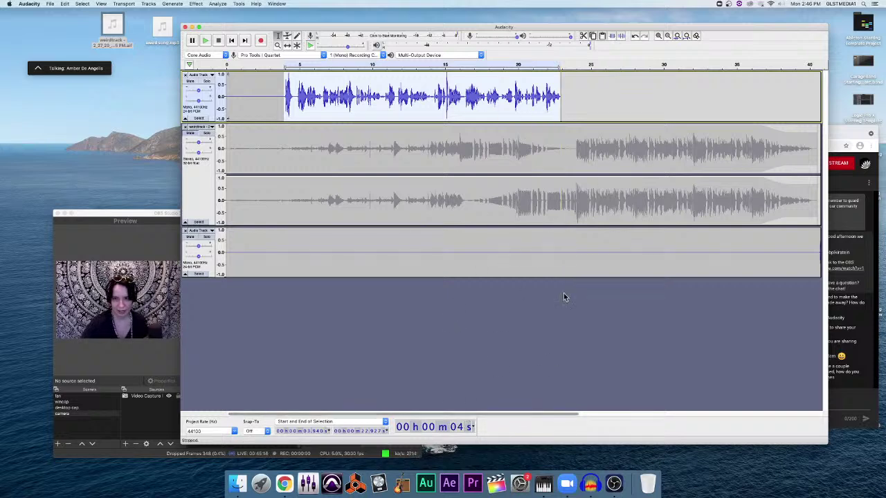
# Step: Select the new voice recording on the bottom track, then preview and apply Amplify at -6.0 dB to it
pyautogui.click(677, 36)
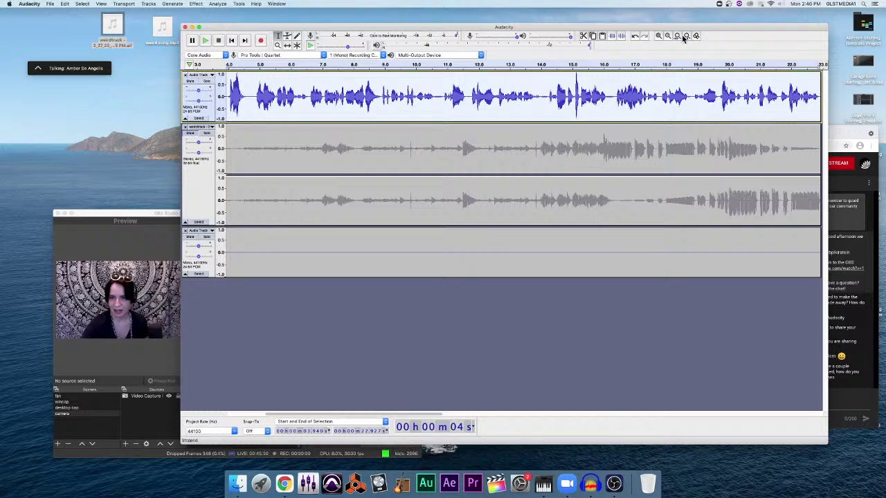
pyautogui.click(687, 36)
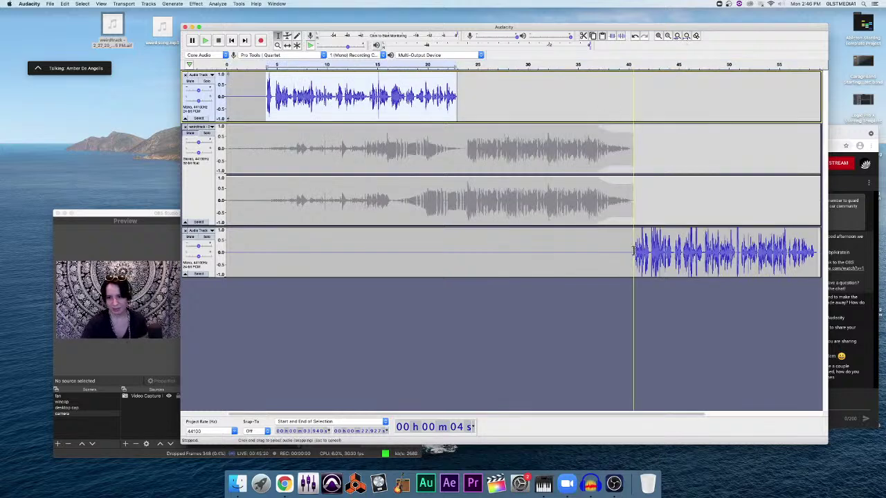
pyautogui.moveTo(814, 254); pyautogui.dragTo(632, 242)
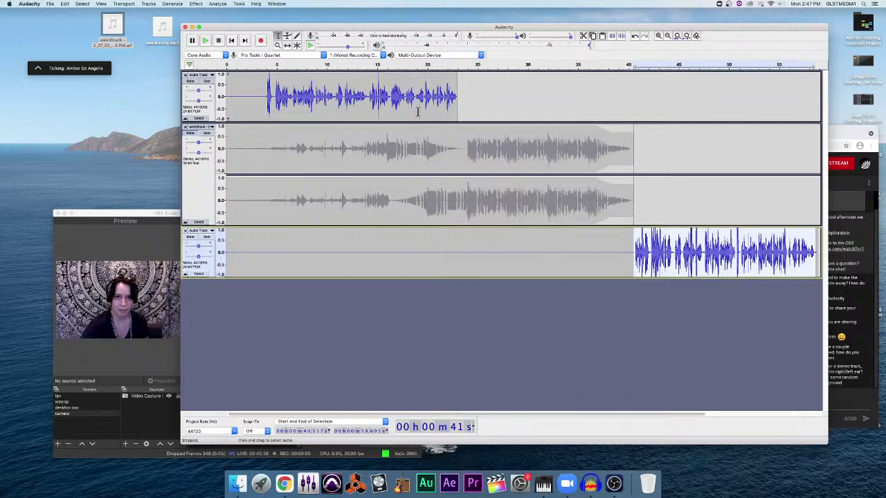
pyautogui.click(176, 4)
pyautogui.moveTo(196, 4)
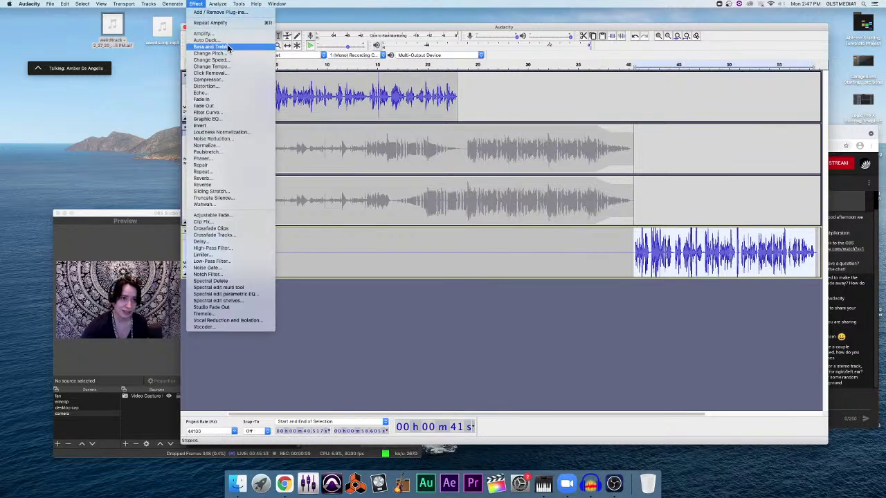
pyautogui.click(253, 53)
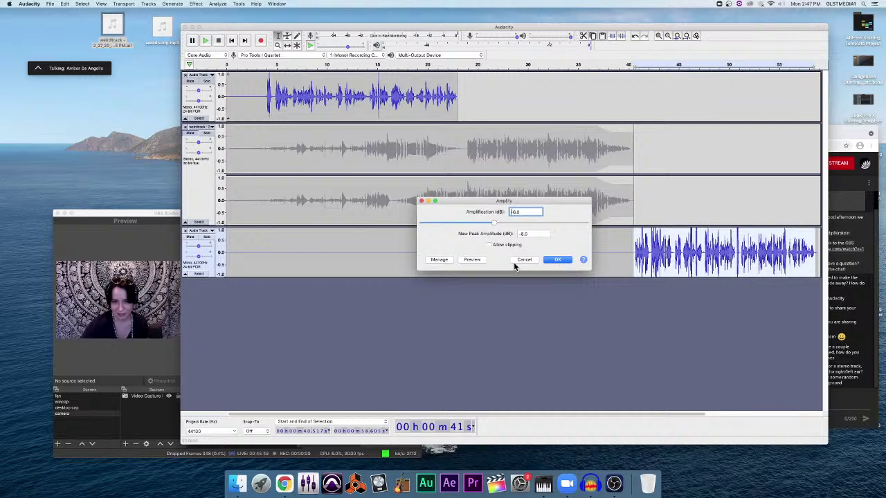
pyautogui.click(473, 259)
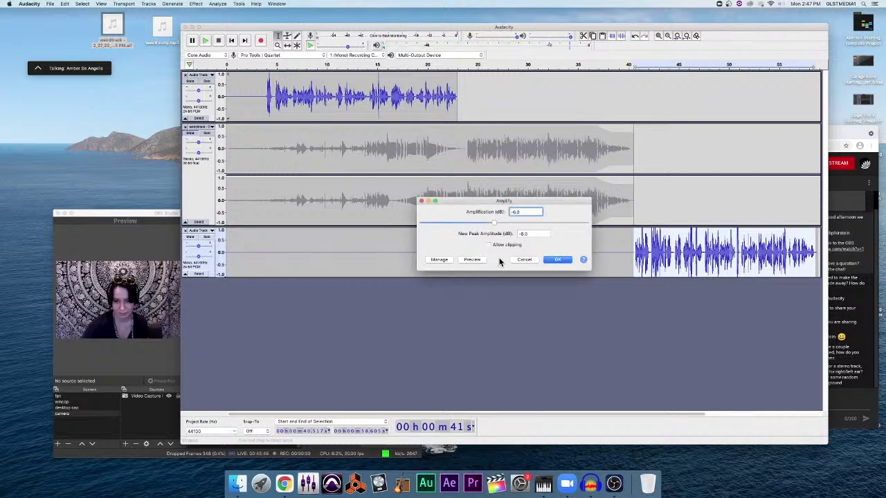
pyautogui.click(563, 260)
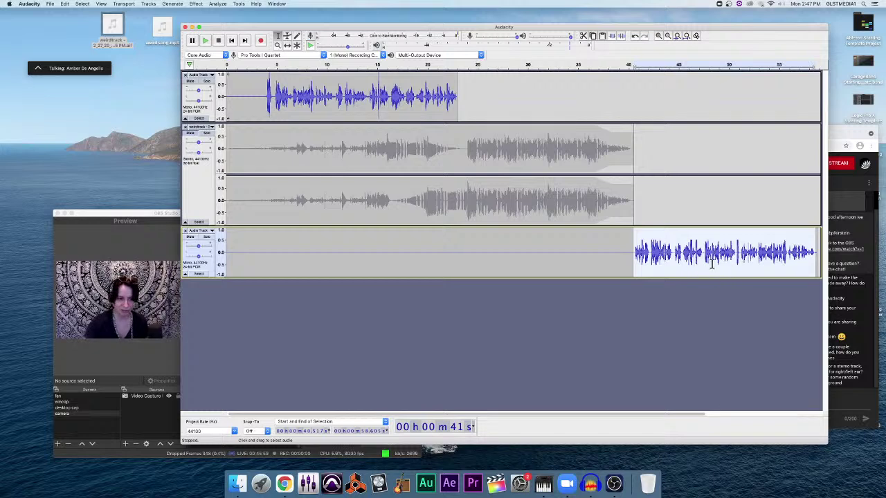
# Step: Read the newest viewer question in the YouTube Studio live chat, look over Audacity's available effects, and return to the project
pyautogui.click(834, 318)
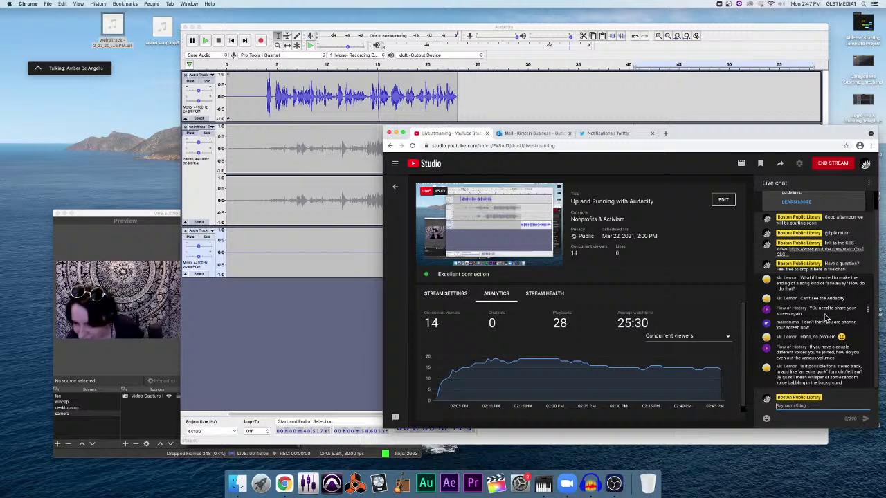
pyautogui.click(342, 317)
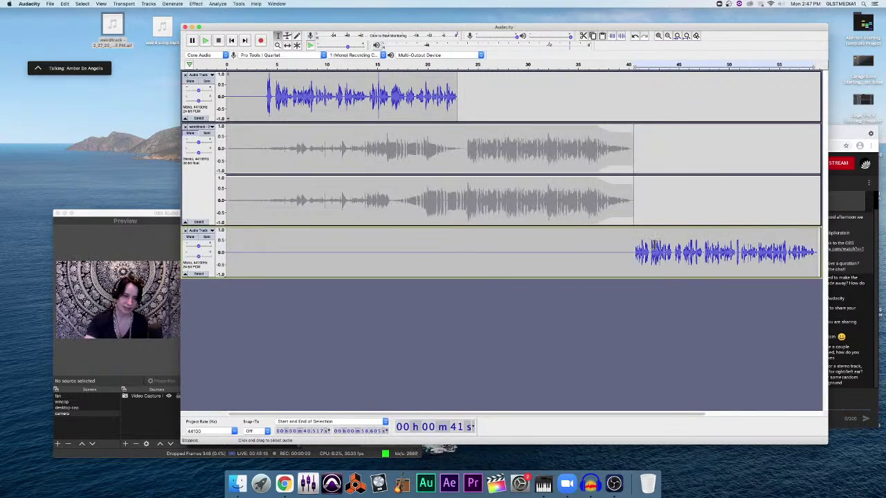
pyautogui.click(216, 4)
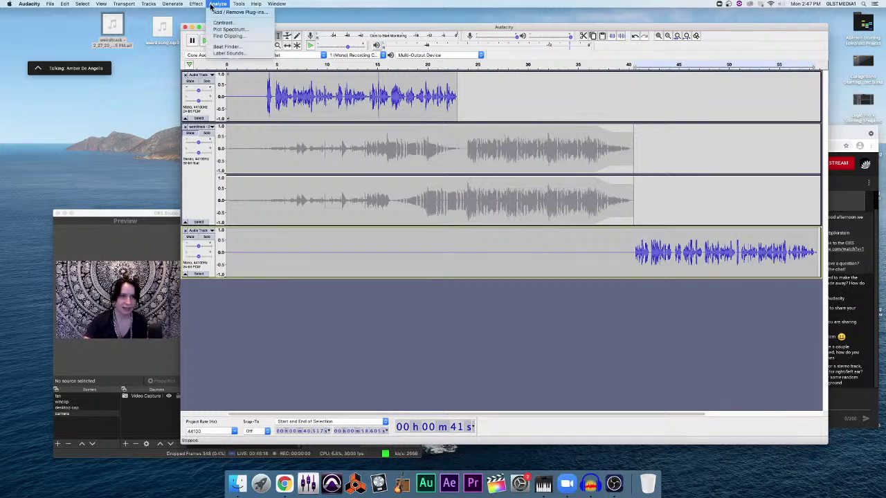
pyautogui.moveTo(196, 5)
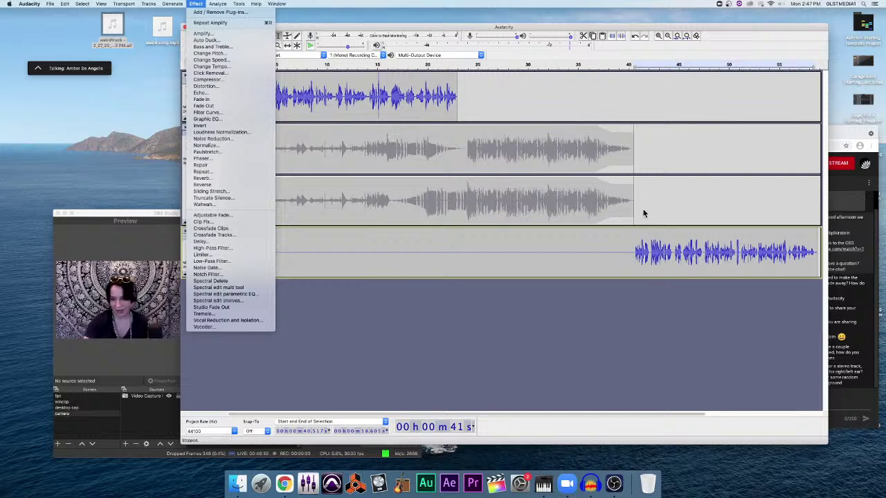
pyautogui.click(850, 304)
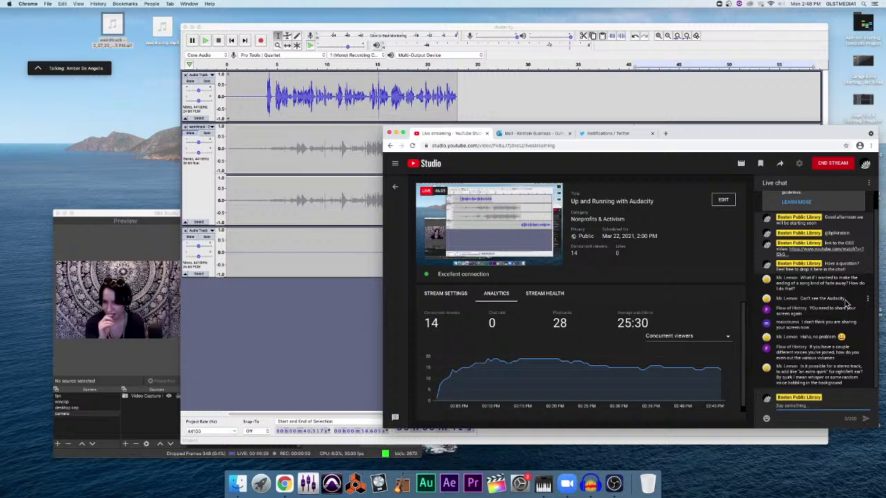
pyautogui.click(278, 335)
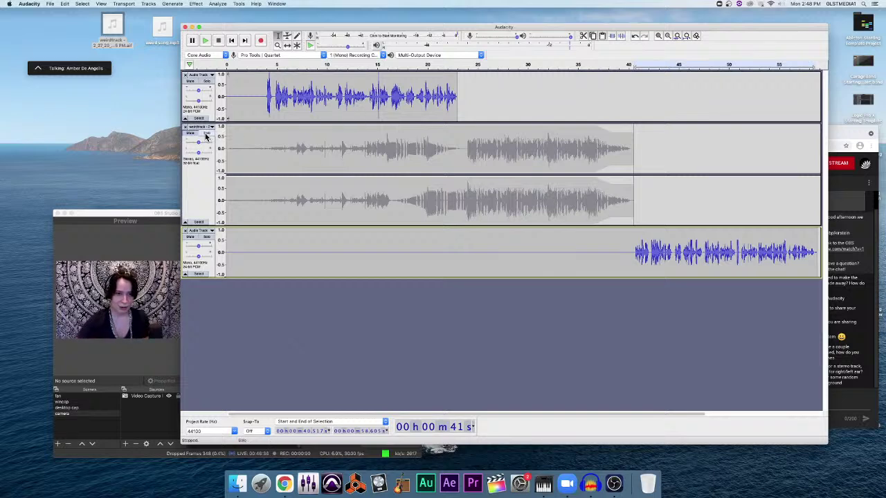
# Step: Pan the top voice track fully left and briefly play back the project
pyautogui.moveTo(198, 104)
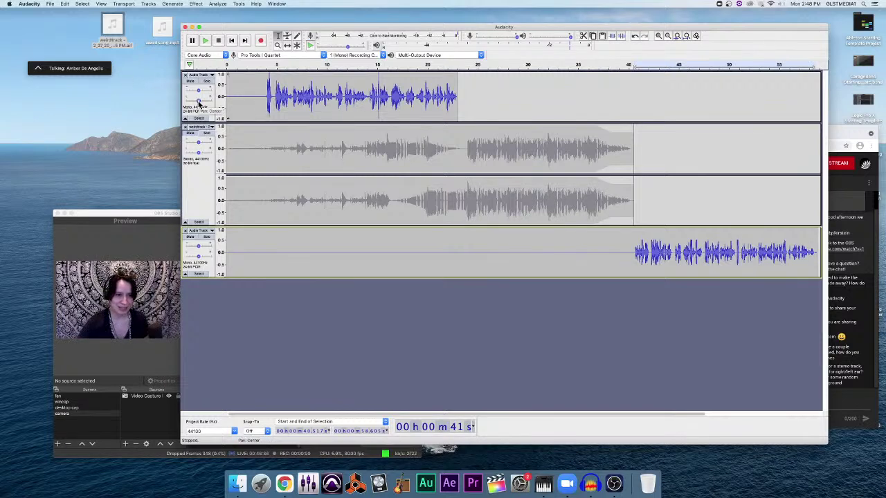
pyautogui.moveTo(199, 104); pyautogui.dragTo(186, 104)
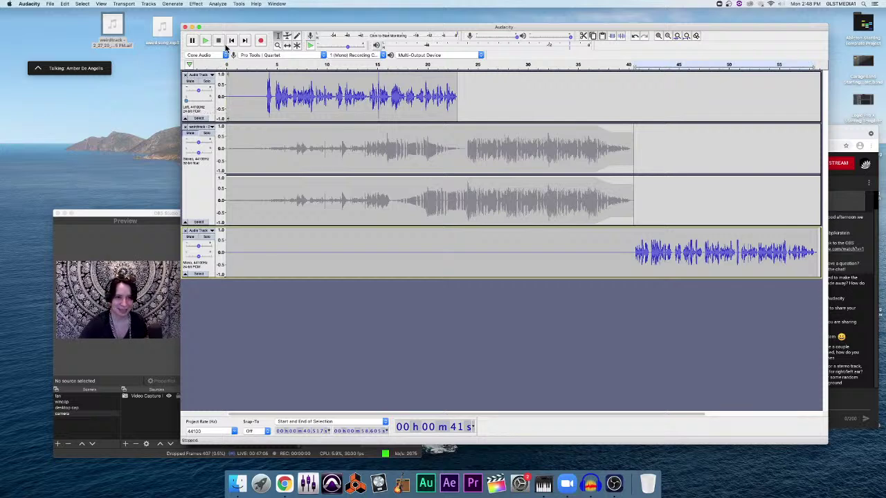
pyautogui.click(206, 41)
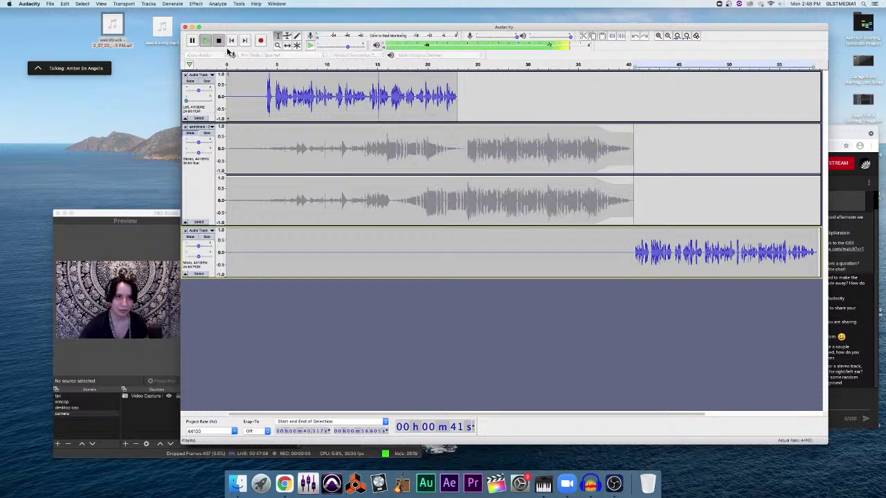
pyautogui.press('space')
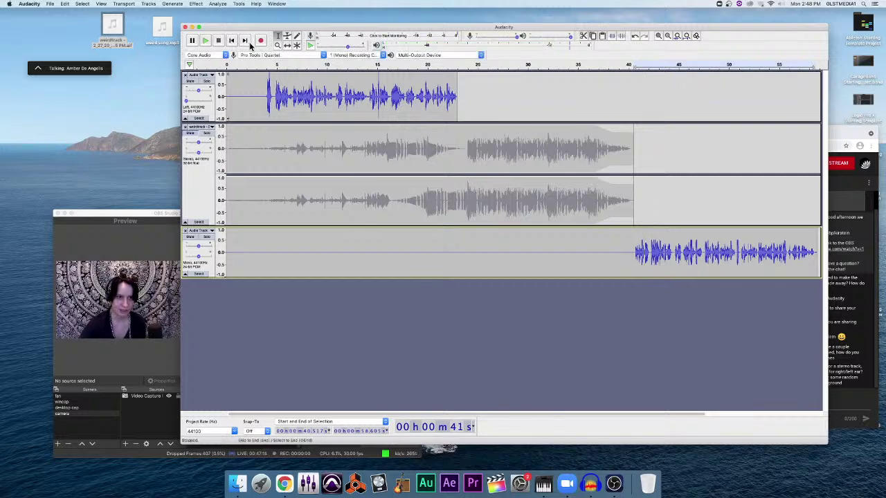
# Step: Play the project from the start while panning the top voice track fully right, settle it at about 40% right, and pause
pyautogui.click(228, 66)
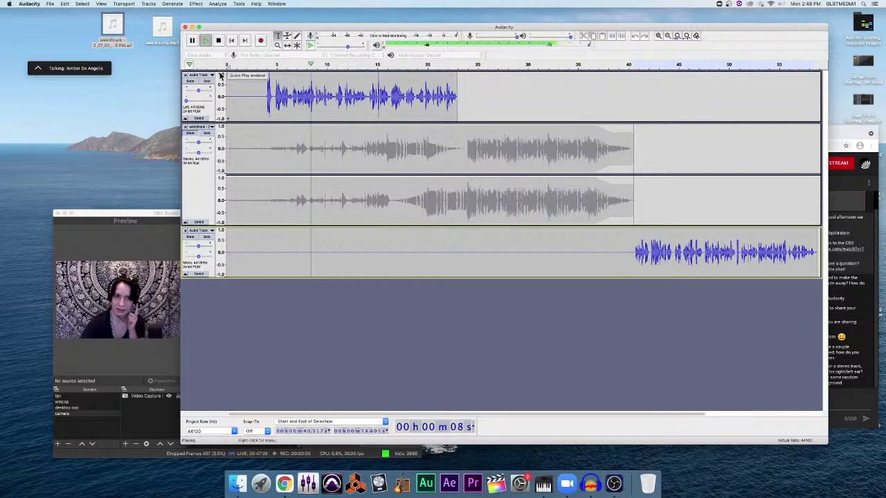
pyautogui.moveTo(186, 102)
pyautogui.mouseDown()
pyautogui.moveTo(220, 107)
pyautogui.moveTo(182, 107)
pyautogui.mouseUp()
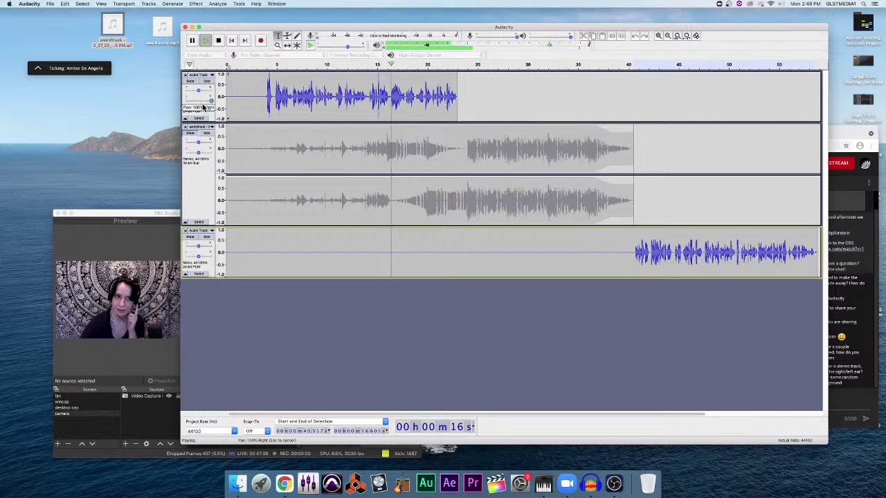
pyautogui.moveTo(182, 106); pyautogui.dragTo(205, 107)
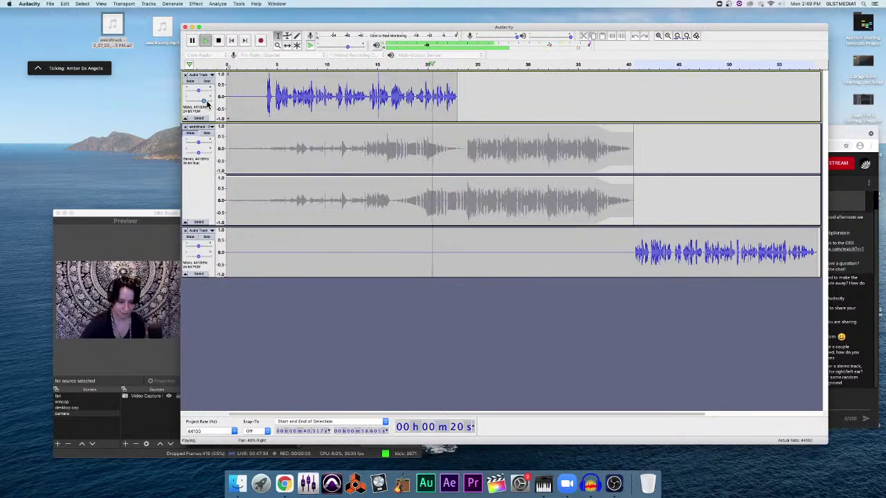
pyautogui.press('p')
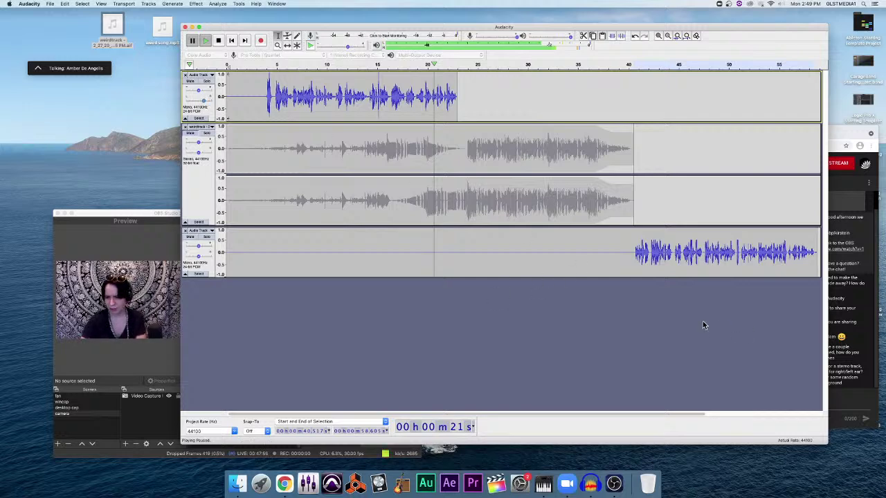
# Step: Check the YouTube Studio live chat for new viewer messages, return to Audacity, and look through the available effects
pyautogui.click(850, 317)
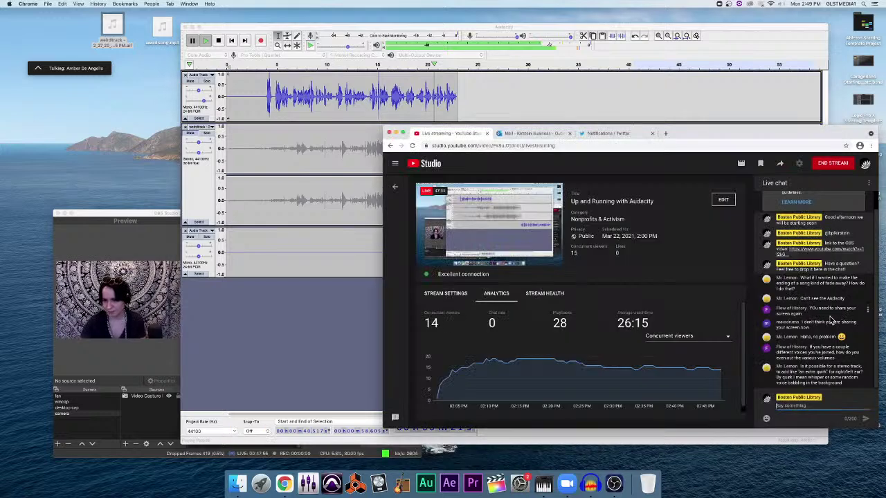
pyautogui.click(374, 322)
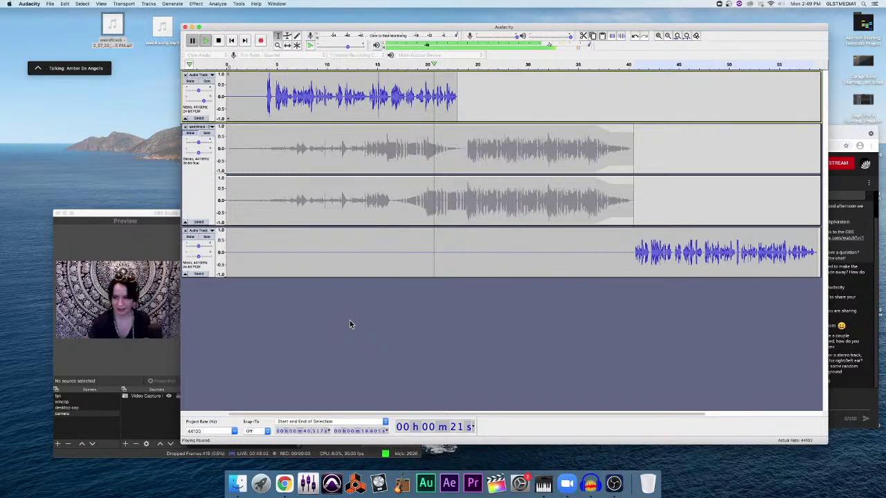
pyautogui.click(834, 299)
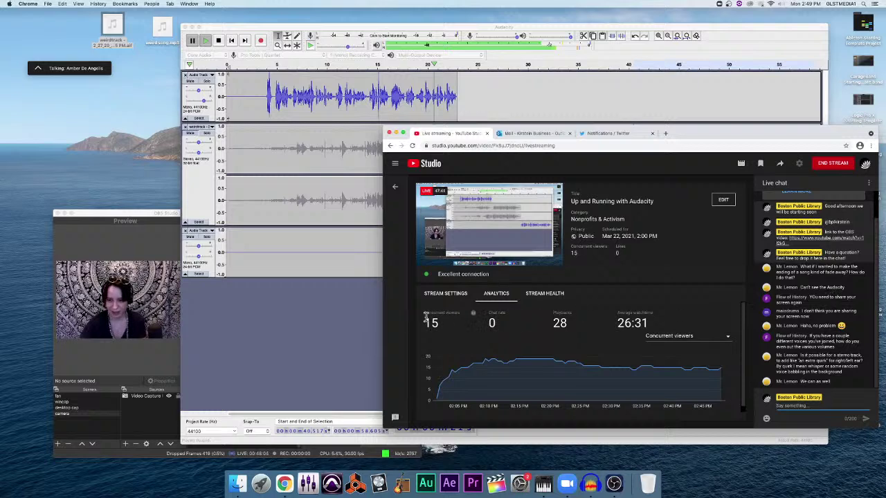
pyautogui.click(340, 323)
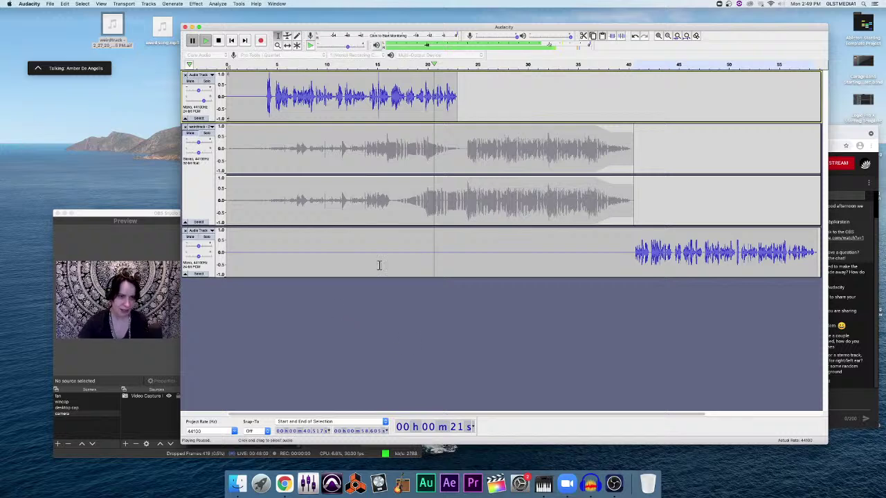
pyautogui.click(196, 5)
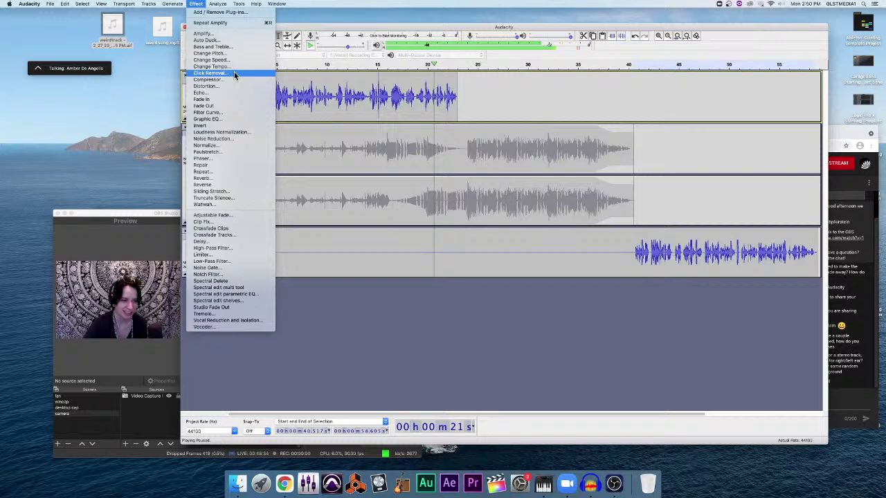
pyautogui.click(291, 102)
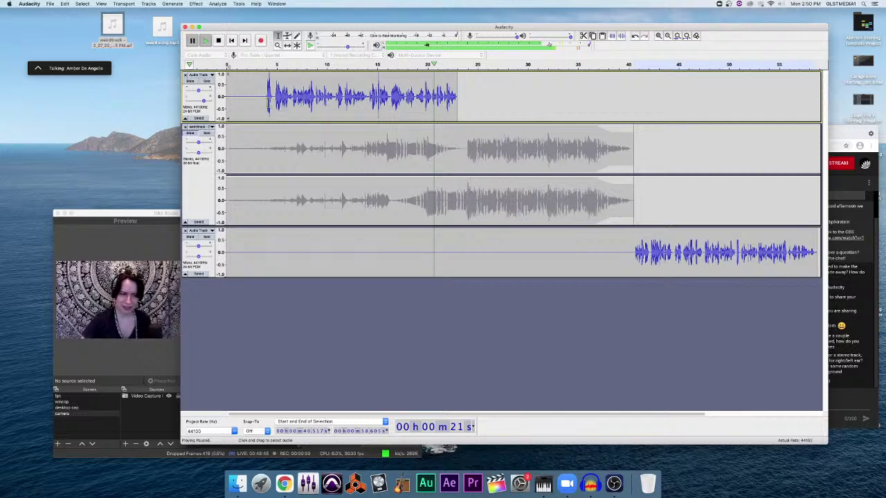
pyautogui.moveTo(267, 97); pyautogui.dragTo(315, 96)
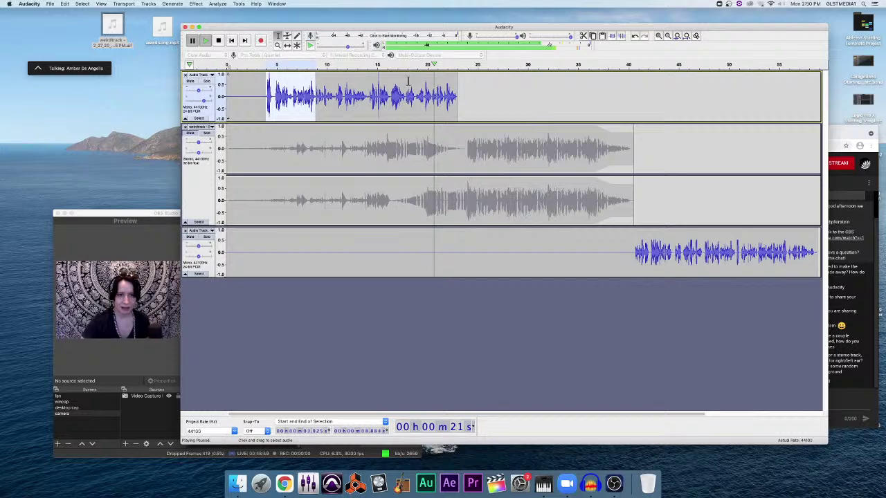
pyautogui.click(301, 68)
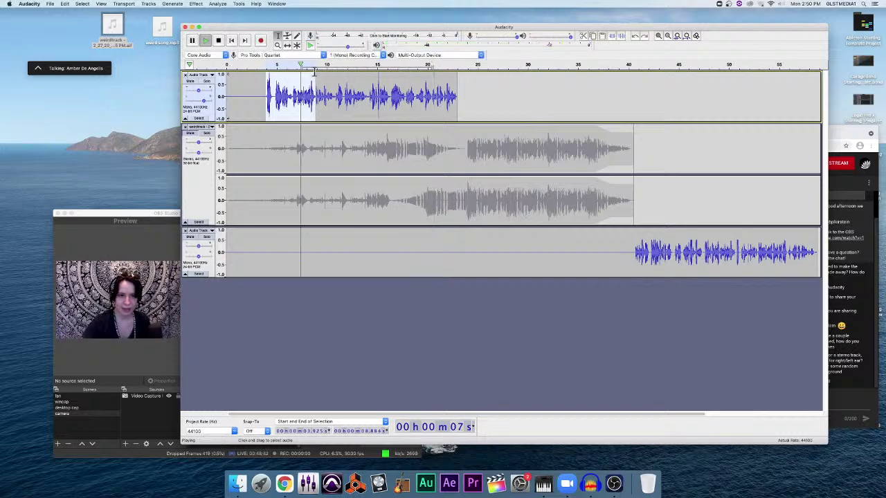
pyautogui.click(218, 40)
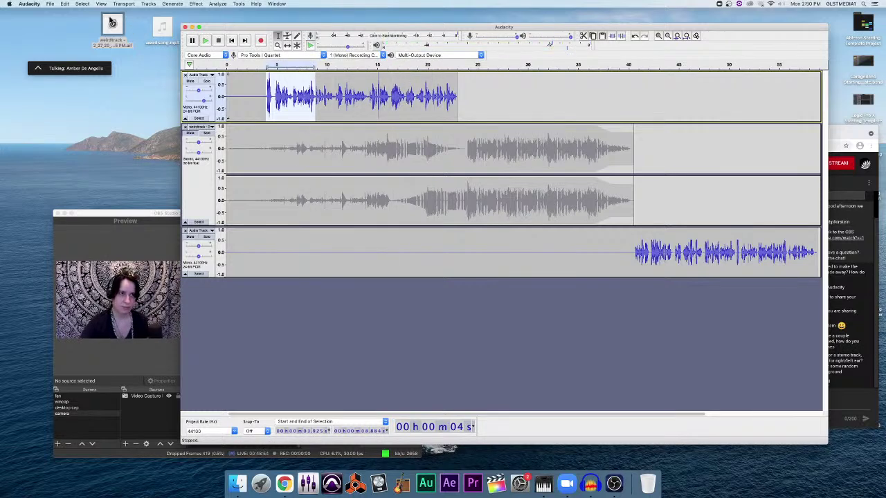
pyautogui.click(82, 4)
pyautogui.click(89, 18)
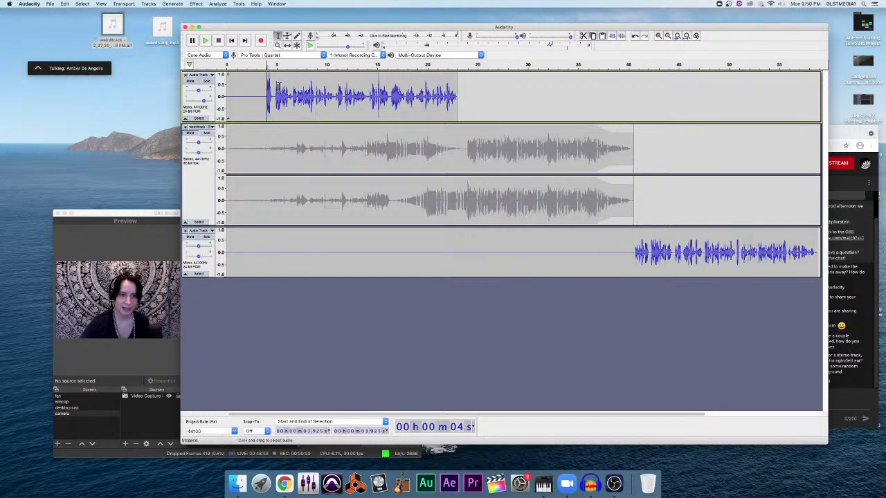
# Step: Select the top track's speech from about 4 to 10.8 seconds, play it back, and duplicate it onto a new track
pyautogui.moveTo(267, 86); pyautogui.dragTo(335, 86)
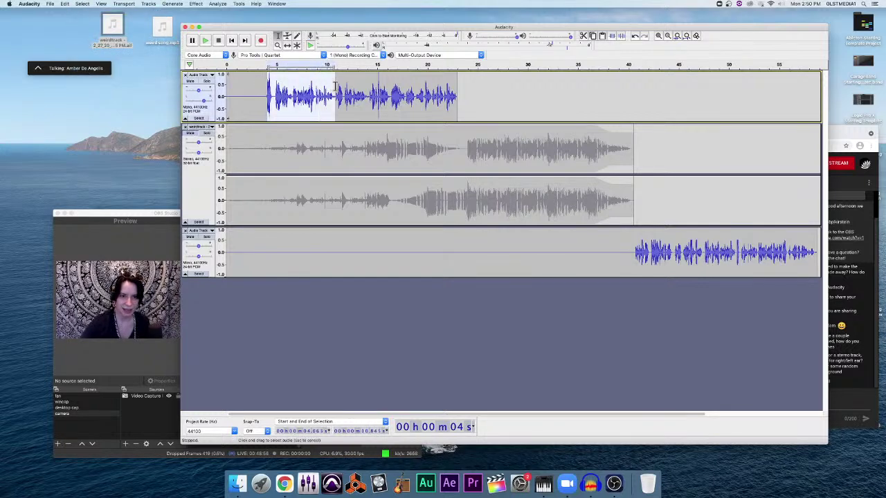
pyautogui.press('space')
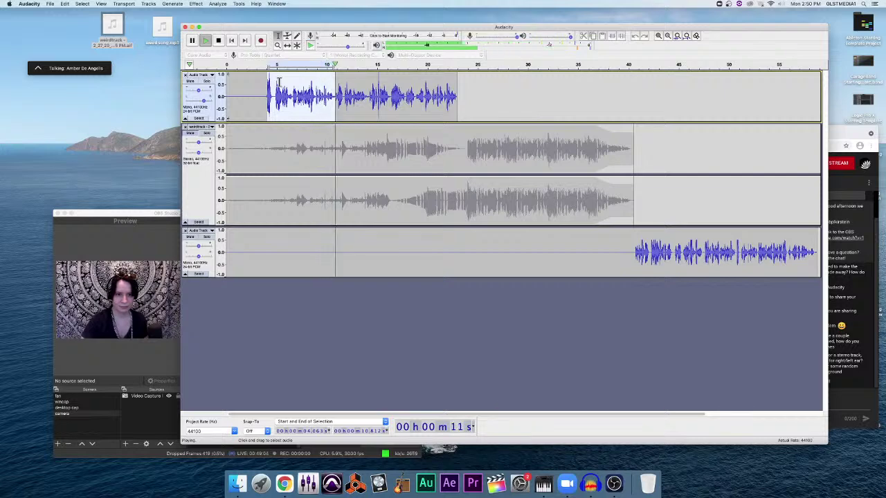
pyautogui.press('space')
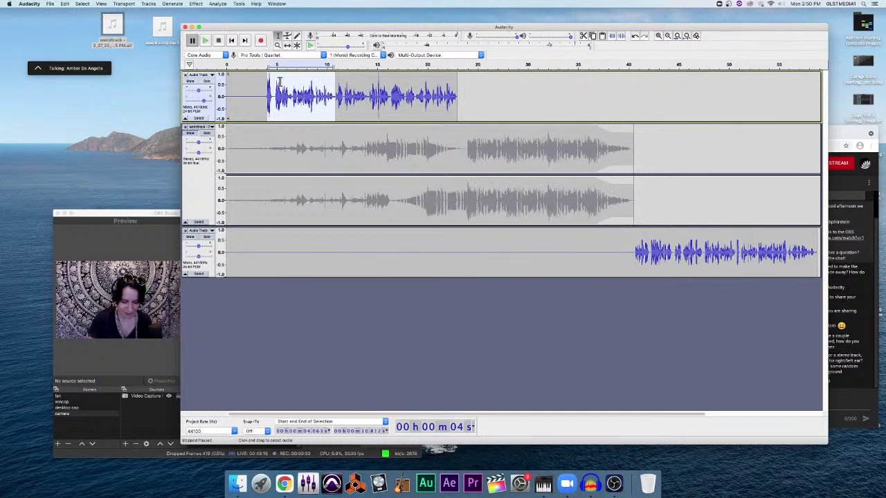
pyautogui.press('super+d')
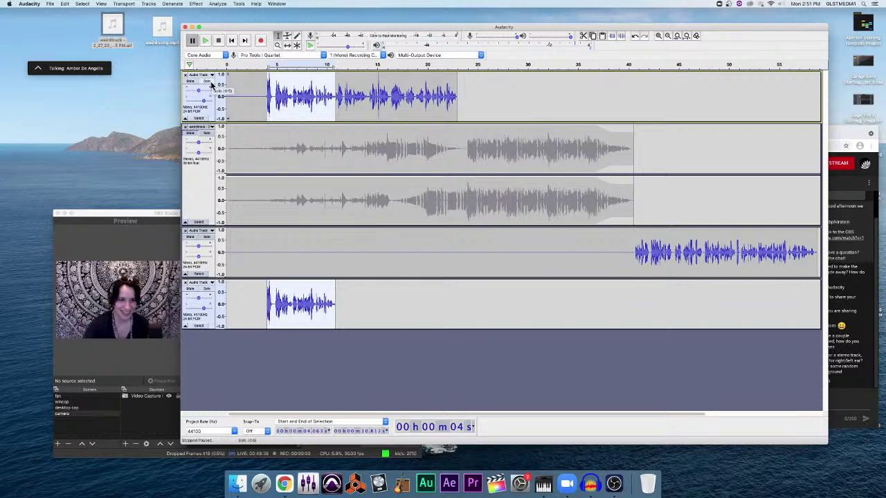
# Step: Solo the duplicated speech track, leaving the original top voice track unsoloed
pyautogui.click(212, 84)
pyautogui.click(212, 84)
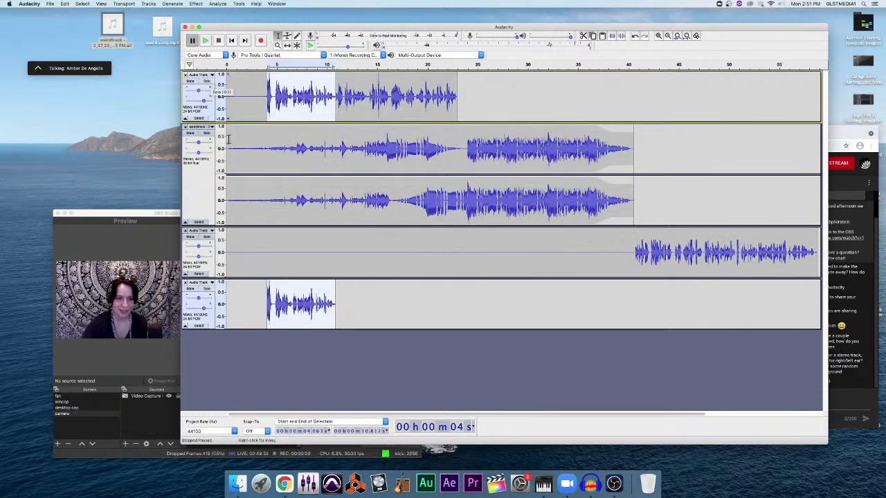
pyautogui.click(205, 291)
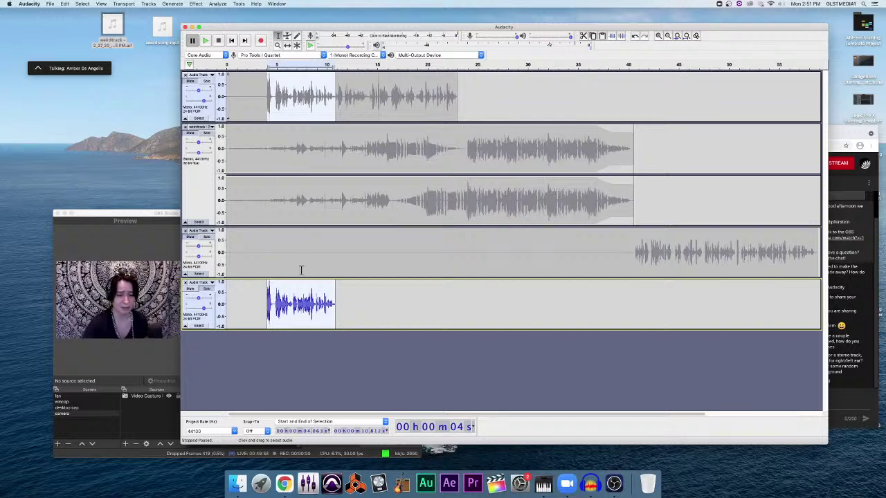
# Step: Try Echo with a 1-second delay and a 0.5 decay factor on the selected speech, play it back, and undo it
pyautogui.click(218, 4)
pyautogui.moveTo(196, 6)
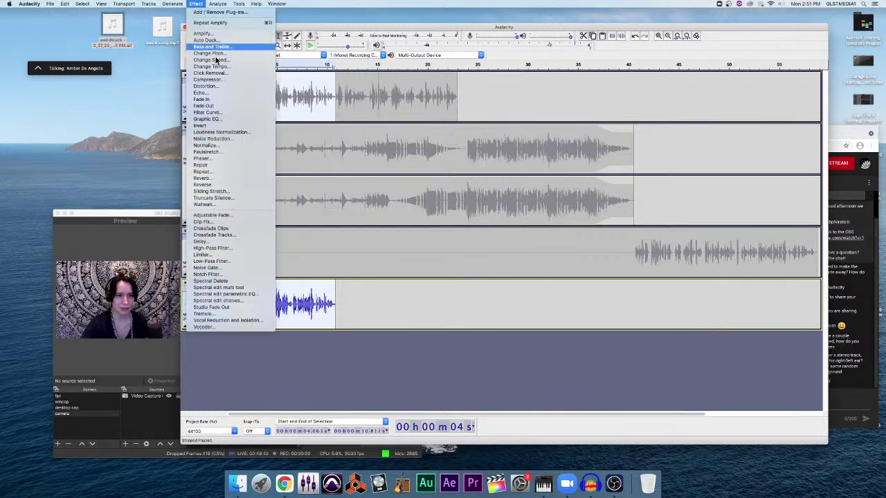
pyautogui.click(207, 92)
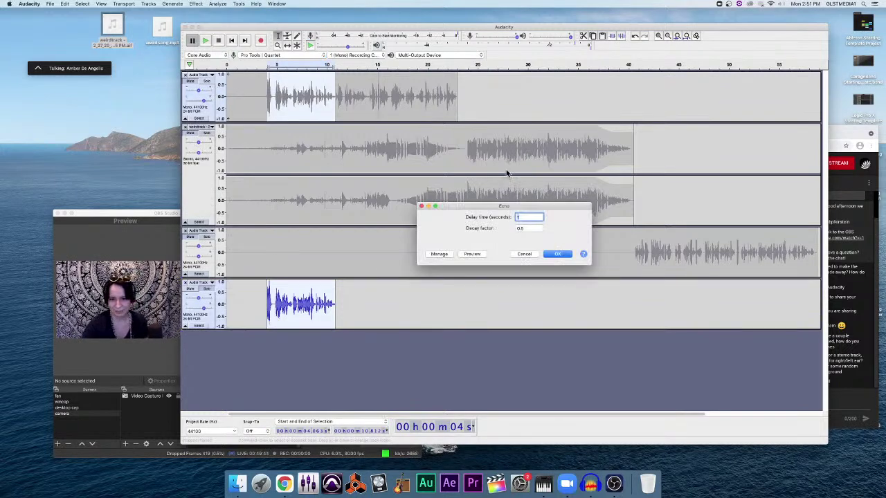
pyautogui.click(558, 254)
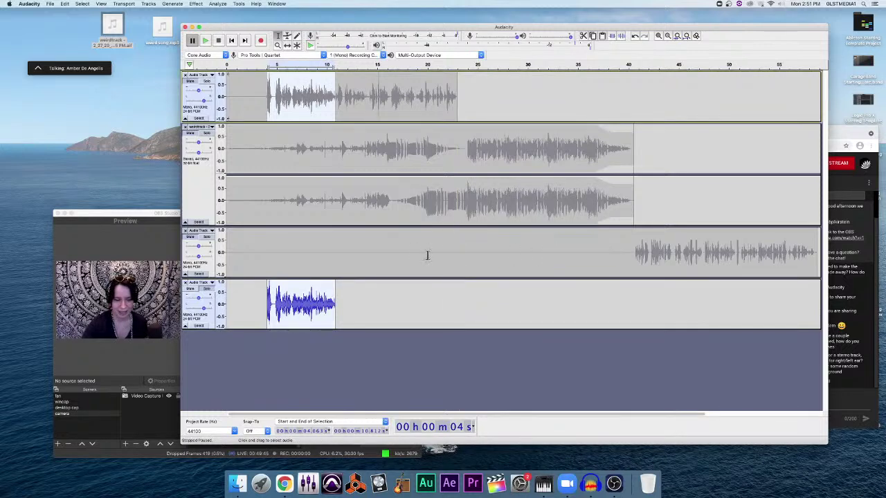
pyautogui.press('space')
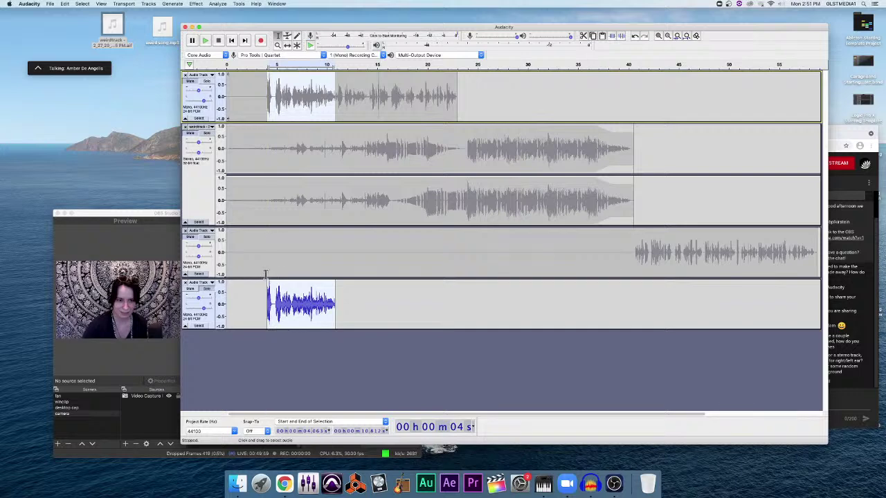
pyautogui.click(205, 41)
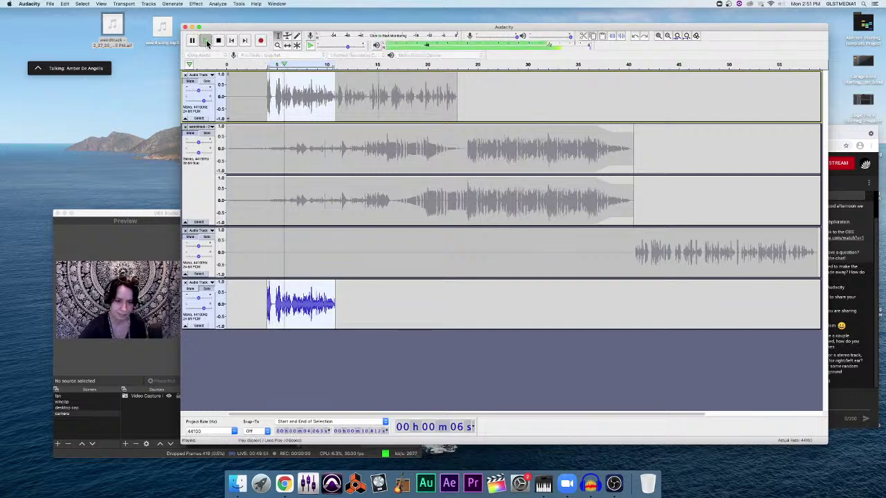
pyautogui.click(206, 42)
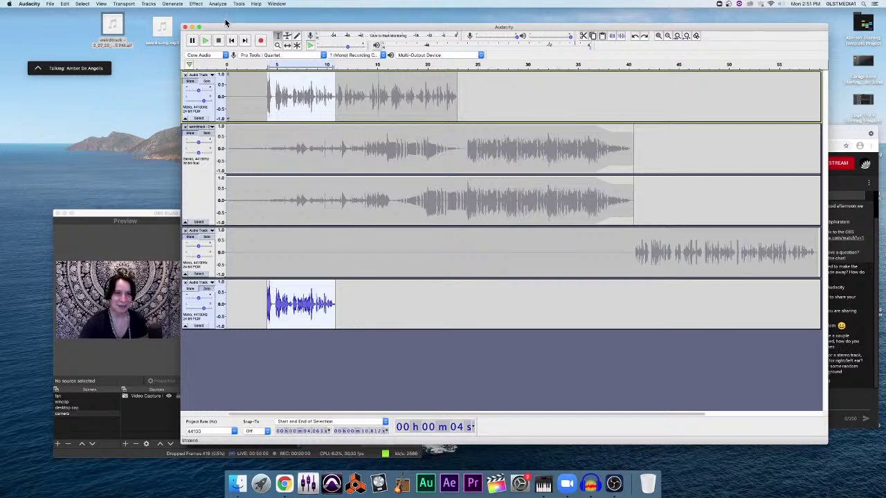
# Step: Apply Change Pitch with the starting note set to G to the selected speech and play the result
pyautogui.click(195, 4)
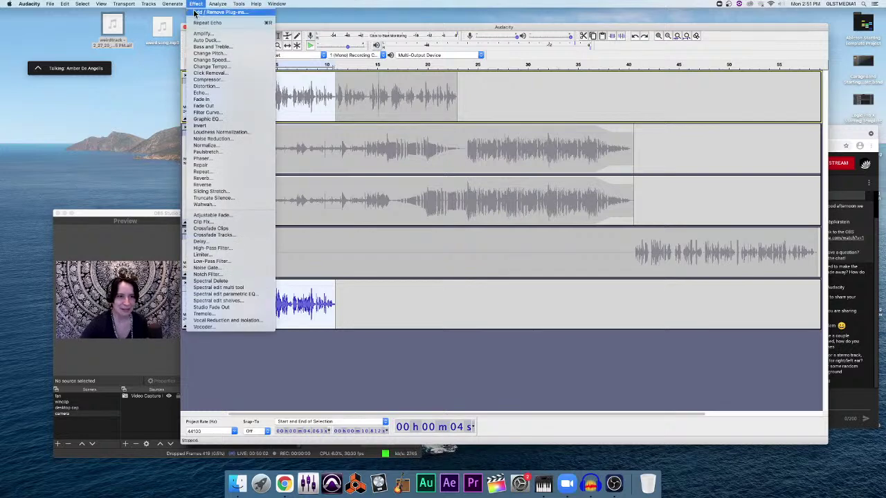
pyautogui.click(231, 54)
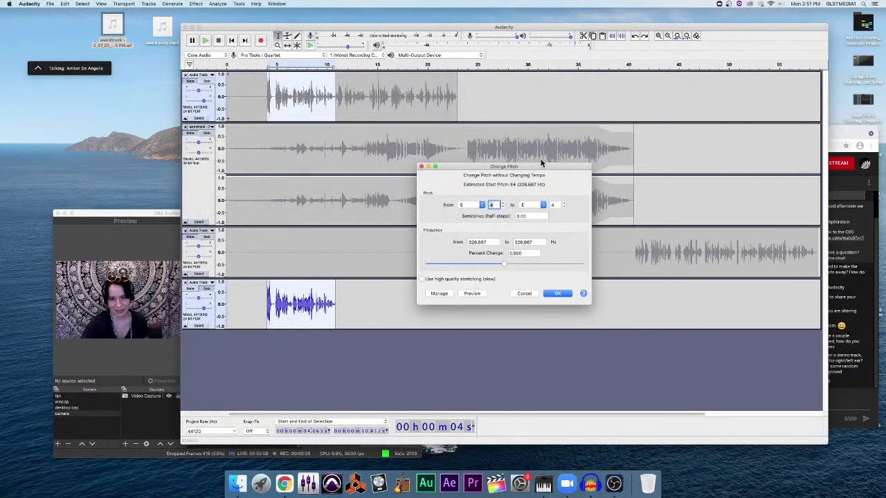
pyautogui.click(482, 204)
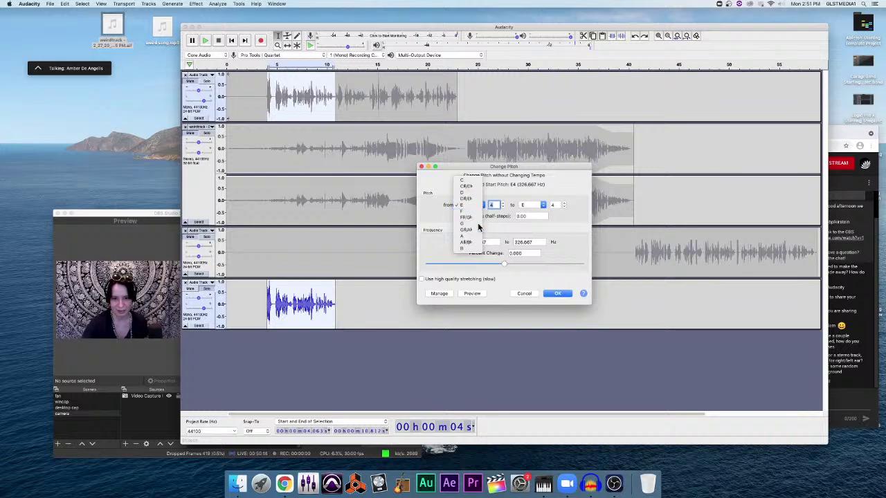
pyautogui.click(465, 223)
pyautogui.click(557, 293)
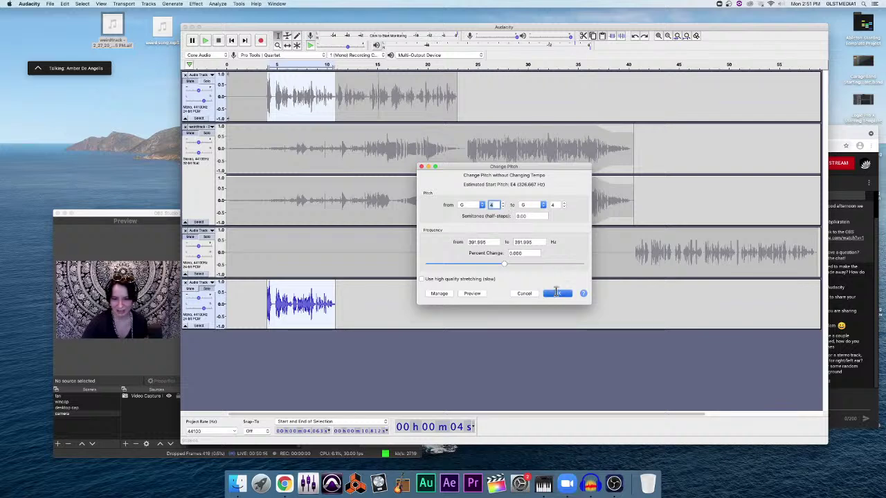
pyautogui.press('space')
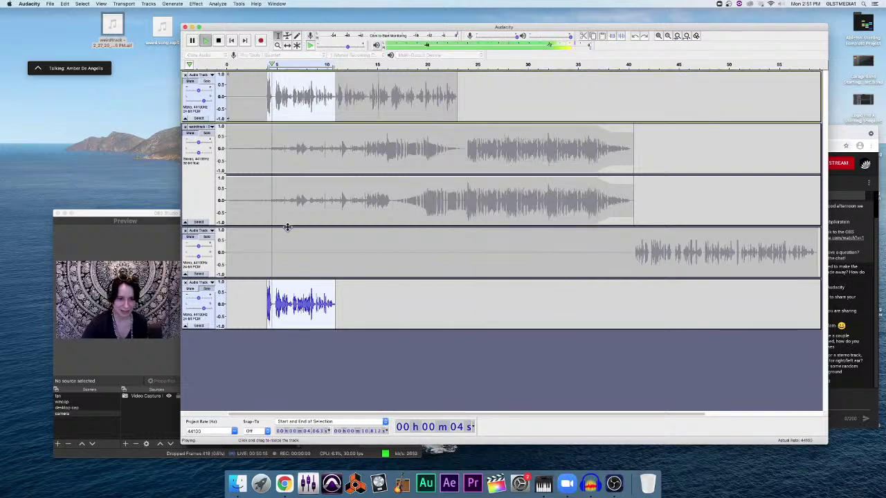
# Step: Reselect the duplicated speech clip and undo the pitch change
pyautogui.click(300, 295)
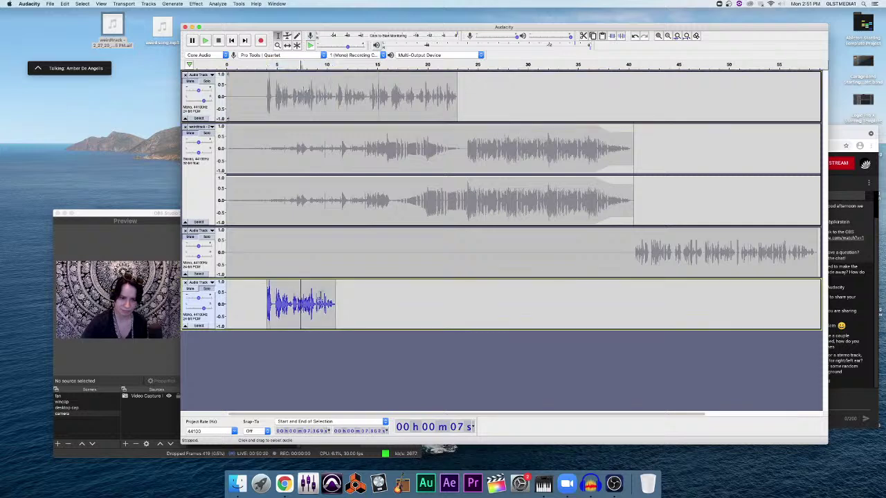
pyautogui.moveTo(336, 298); pyautogui.dragTo(268, 294)
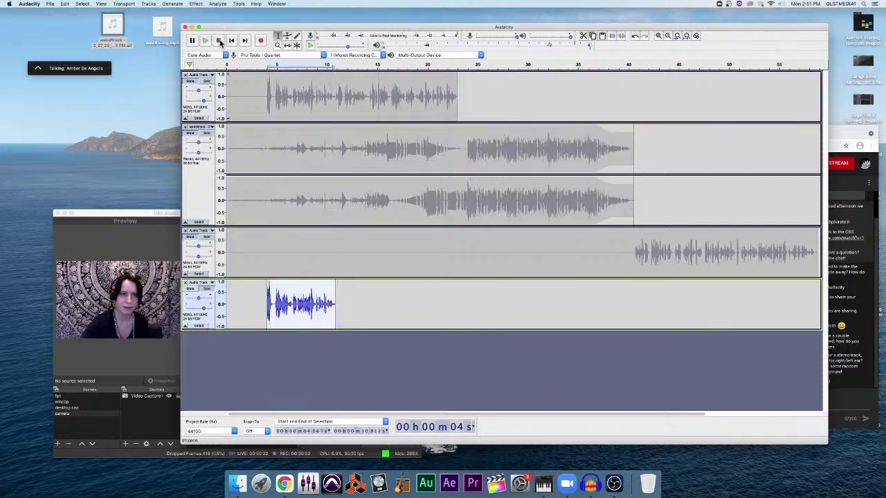
pyautogui.press('Down')
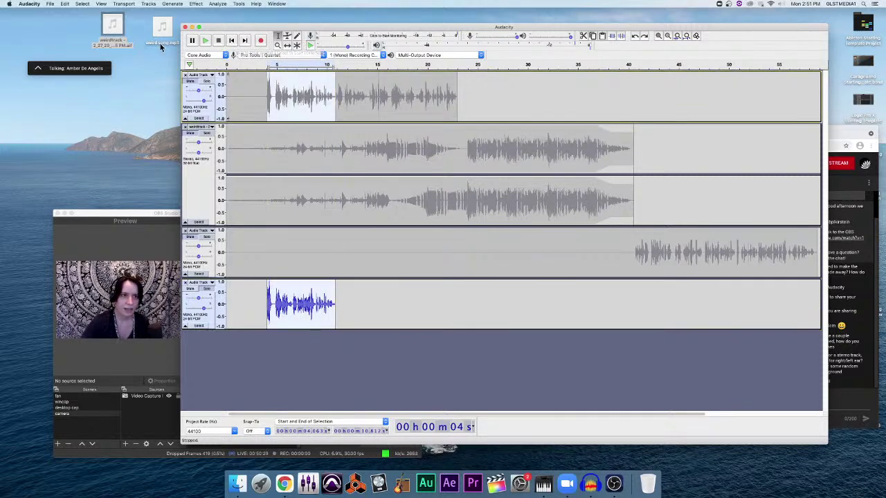
# Step: Reselect the duplicated speech clip, apply Change Pitch with G as the target note, and play the result
pyautogui.click(196, 4)
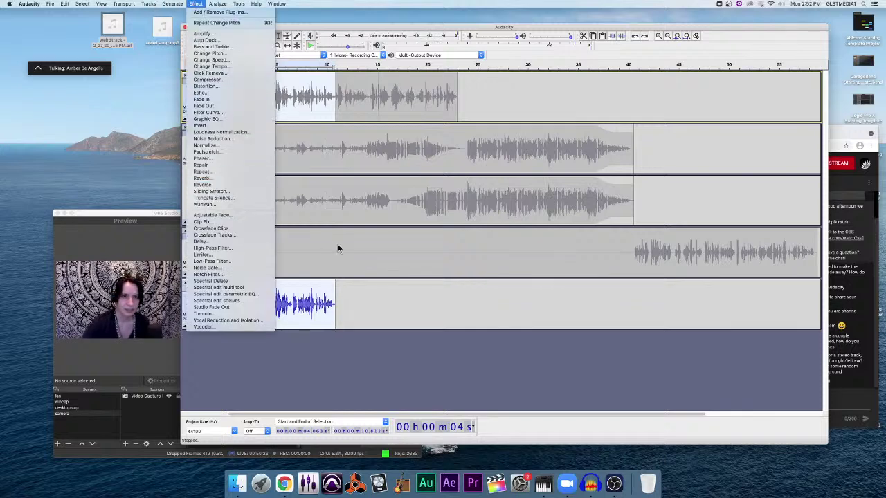
pyautogui.click(358, 301)
pyautogui.click(353, 334)
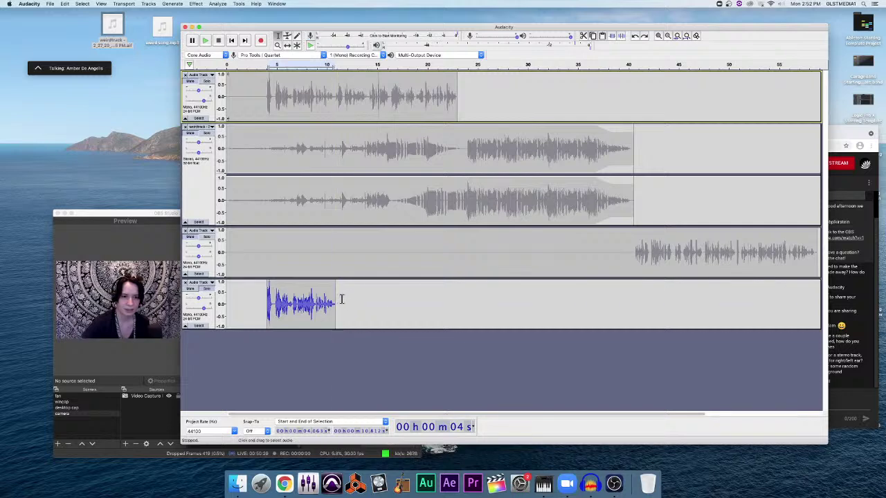
pyautogui.moveTo(334, 299); pyautogui.dragTo(264, 294)
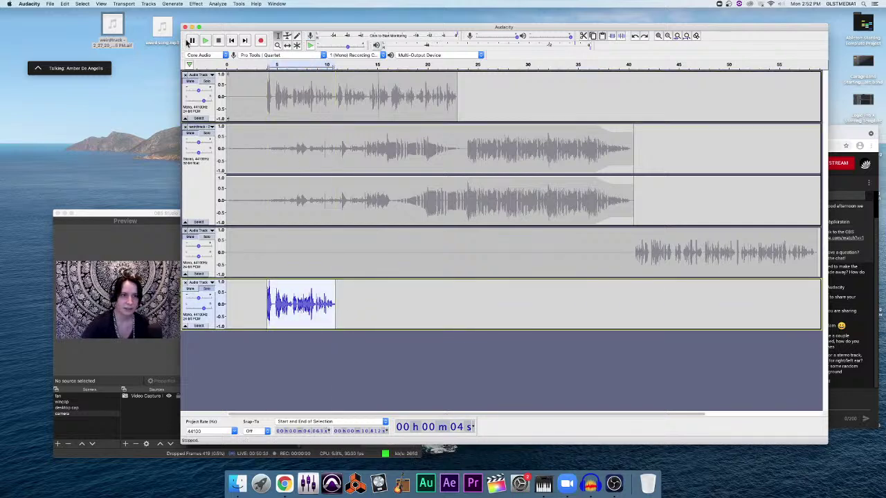
pyautogui.click(197, 4)
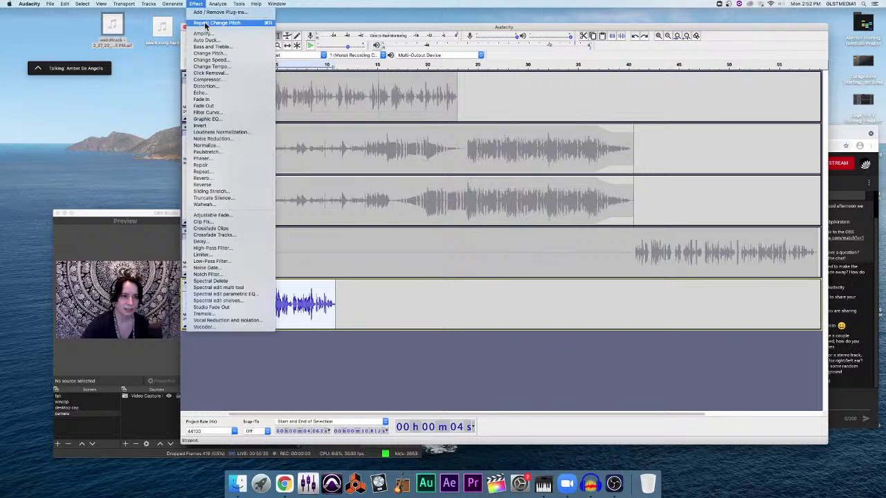
pyautogui.click(228, 54)
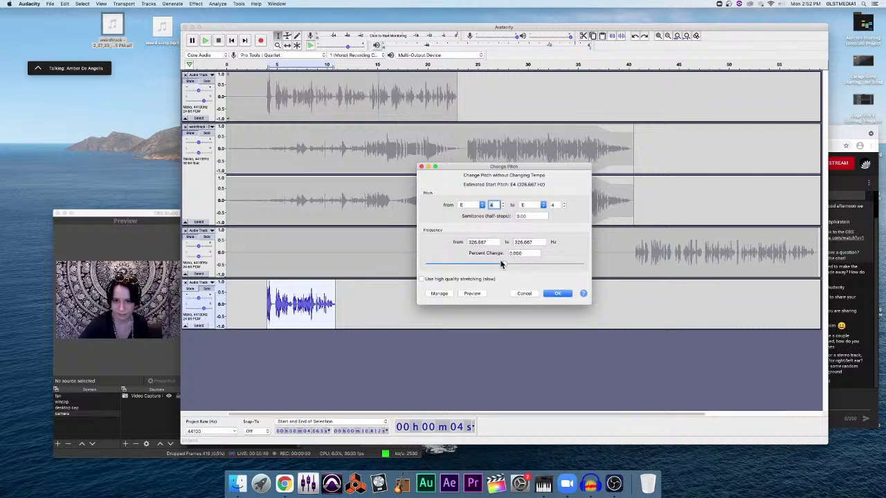
pyautogui.click(533, 205)
pyautogui.click(508, 209)
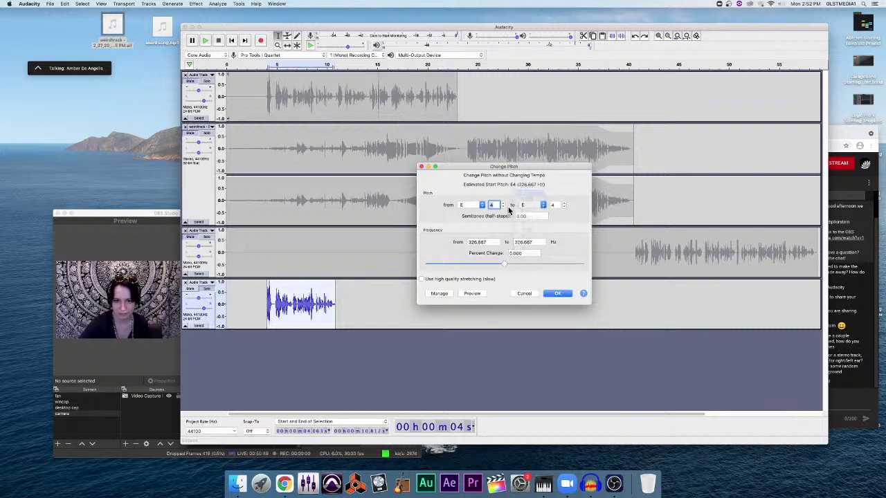
pyautogui.click(543, 204)
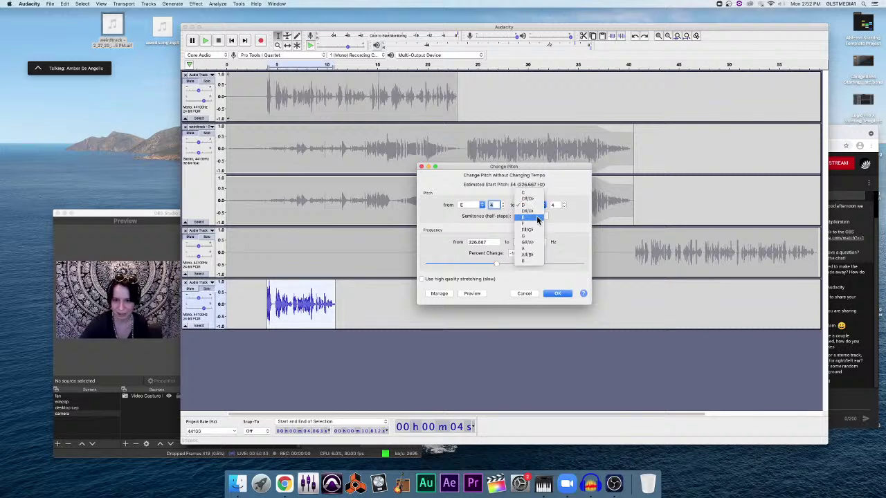
pyautogui.click(530, 238)
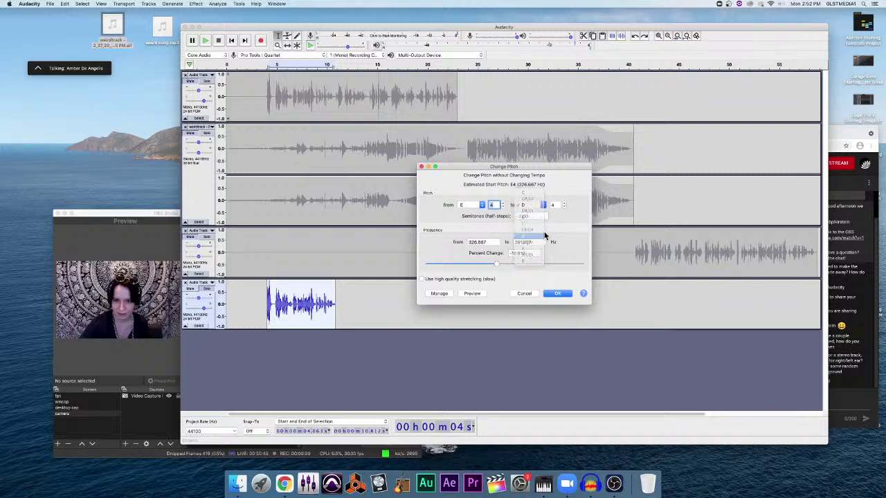
pyautogui.click(557, 293)
pyautogui.press('space')
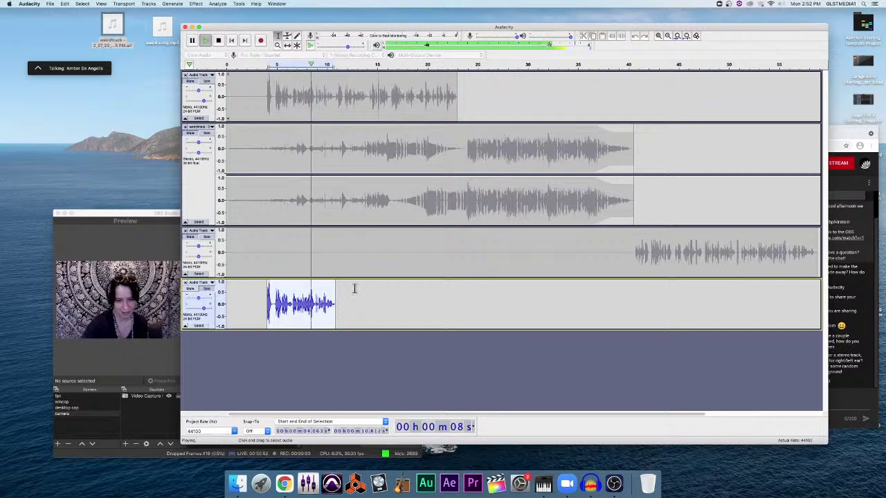
pyautogui.press('space')
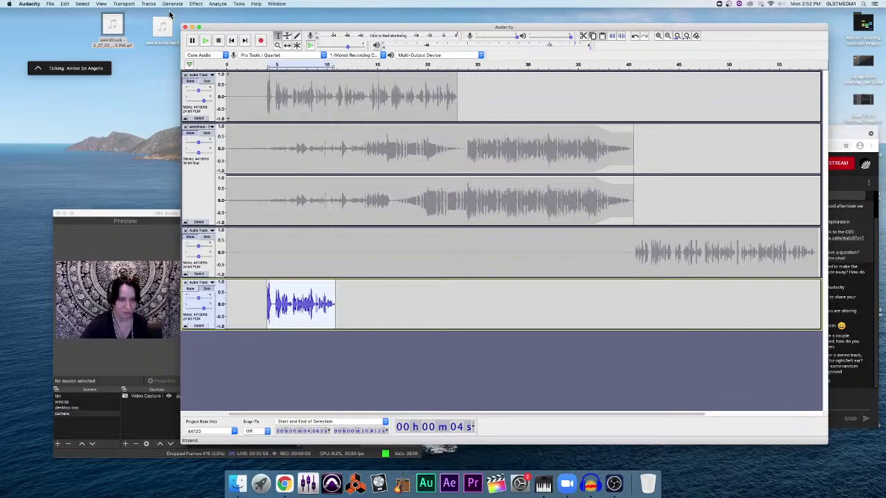
# Step: Apply Change Tempo at -4% to the duplicated speech clip and play part of the result
pyautogui.click(150, 4)
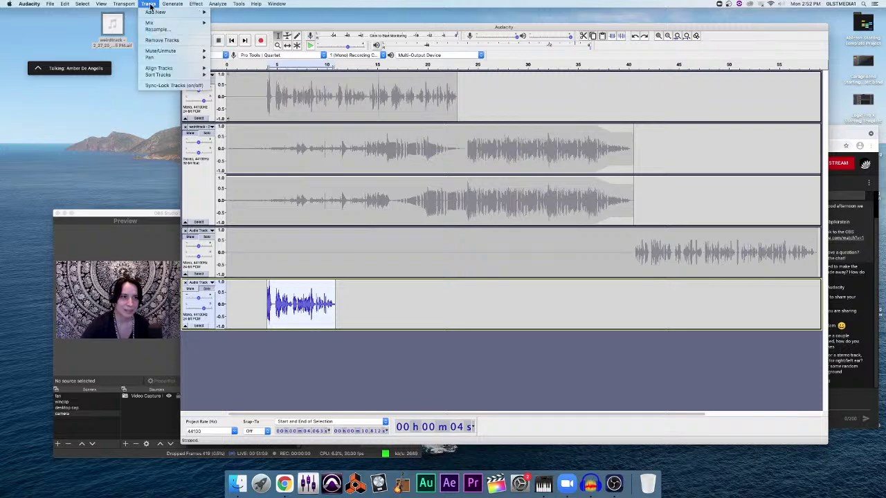
pyautogui.moveTo(196, 4)
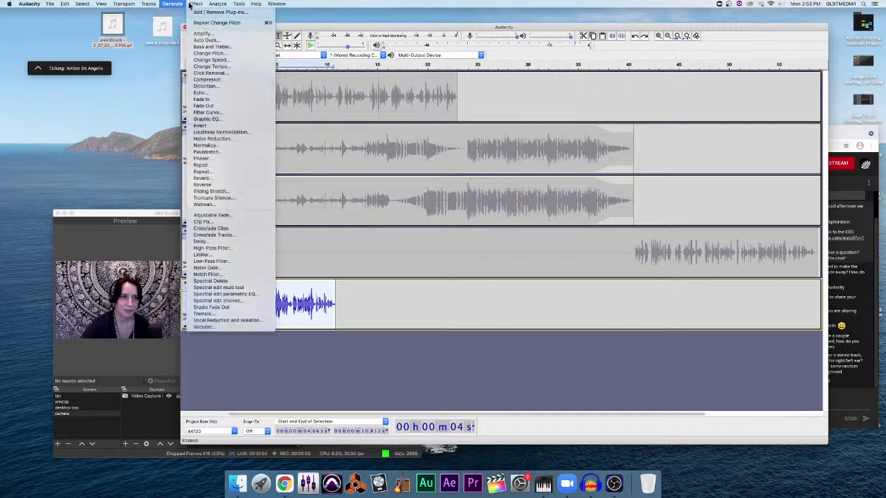
pyautogui.click(231, 66)
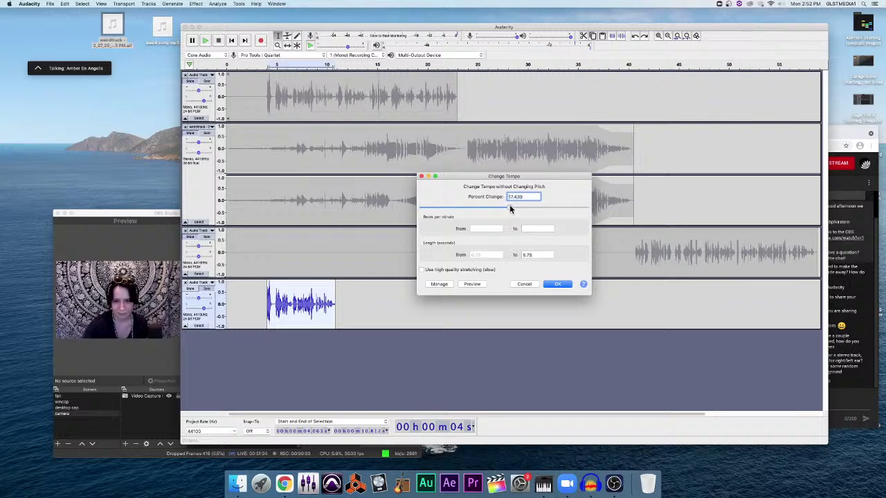
pyautogui.moveTo(515, 209); pyautogui.dragTo(519, 206)
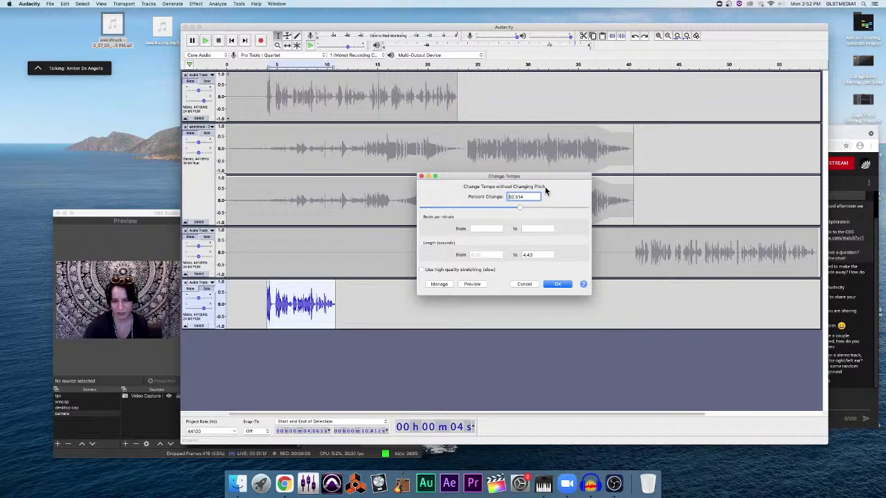
pyautogui.moveTo(519, 207); pyautogui.dragTo(496, 209)
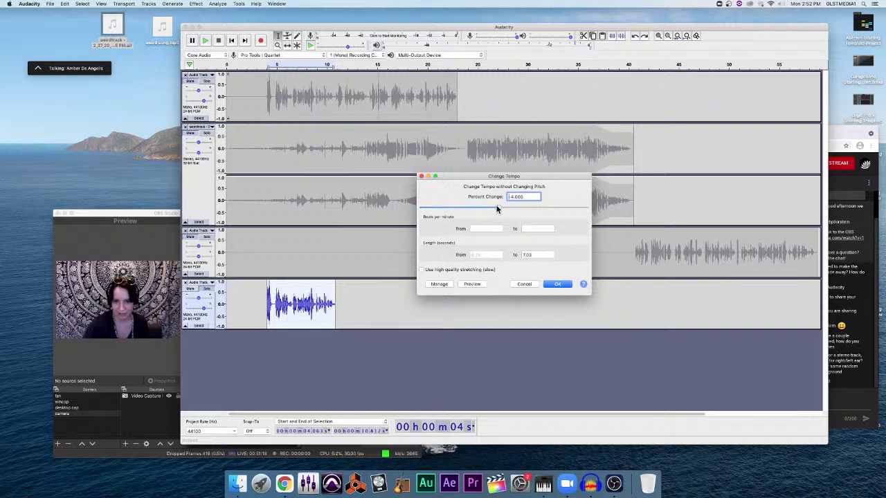
pyautogui.click(557, 285)
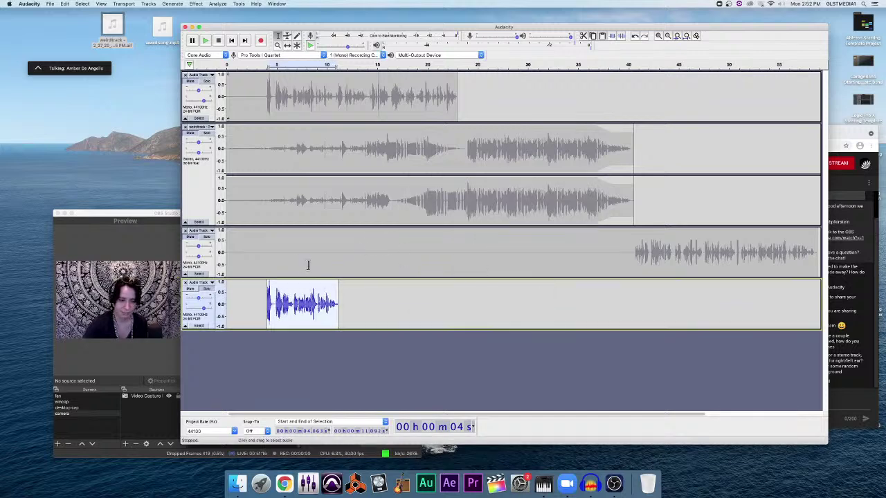
pyautogui.click(277, 286)
pyautogui.press('space')
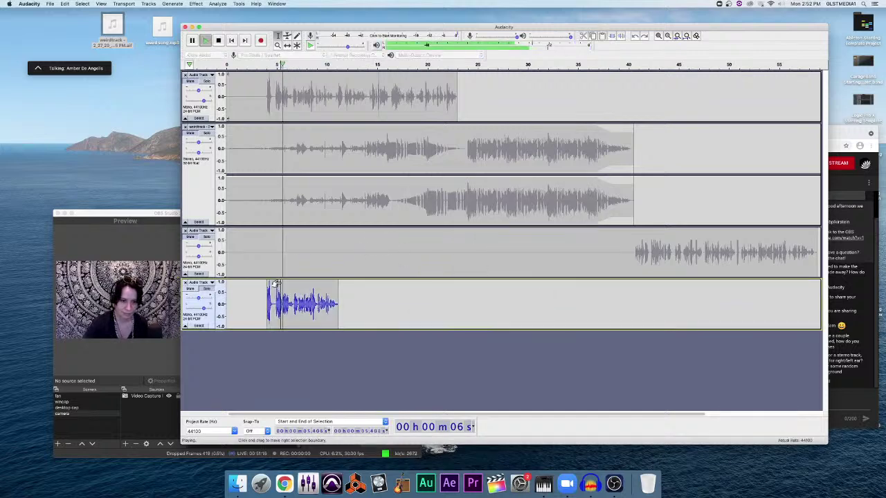
pyautogui.press('space')
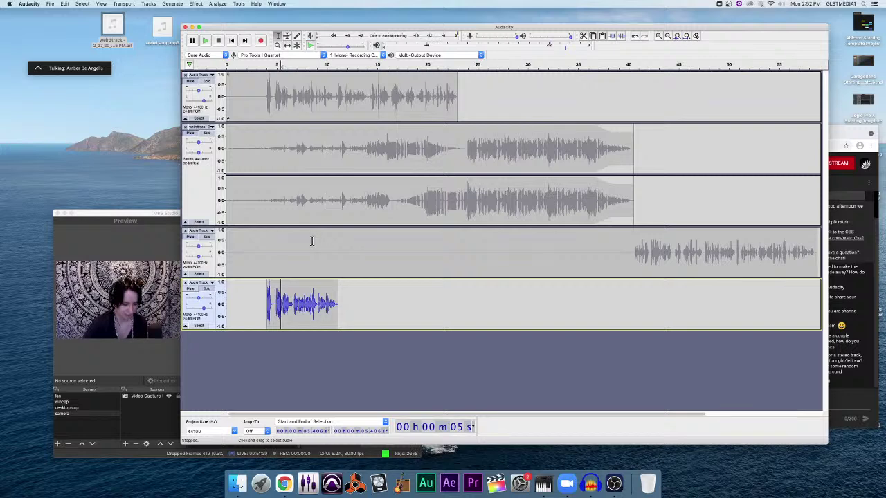
# Step: Reselect the whole duplicated speech clip and preview Change Tempo with a percent change of -18
pyautogui.moveTo(338, 303); pyautogui.dragTo(264, 296)
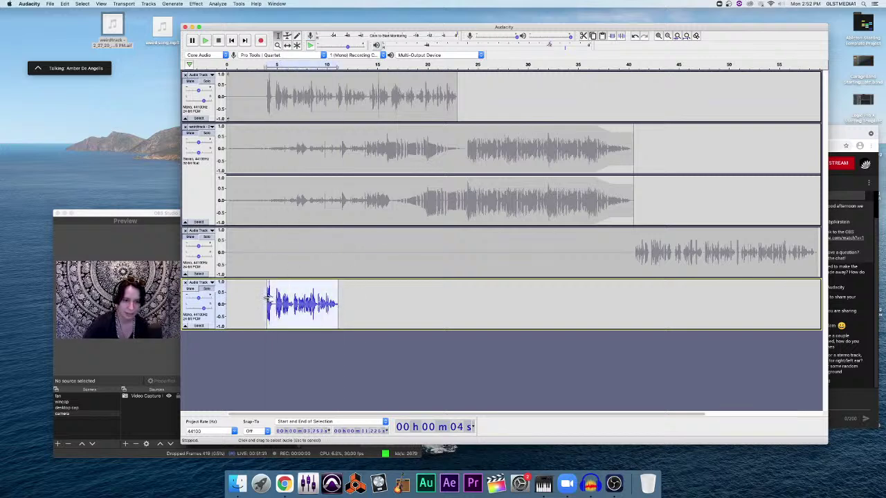
pyautogui.click(173, 5)
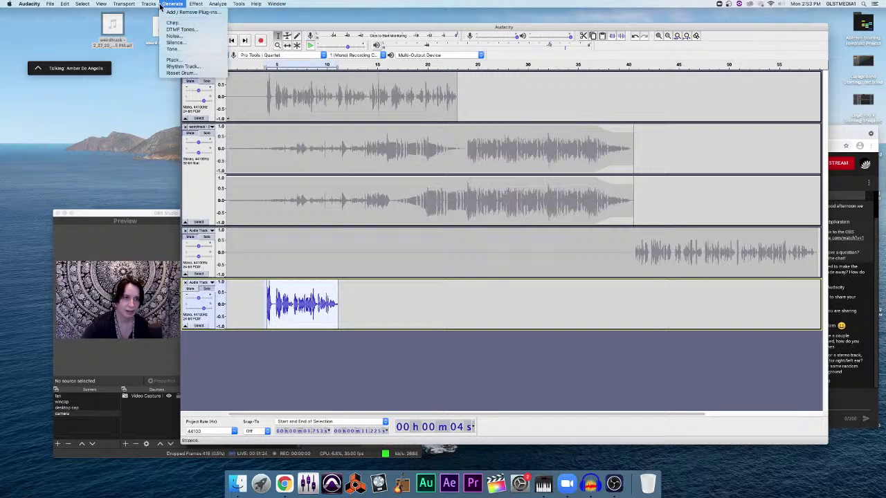
pyautogui.moveTo(196, 4)
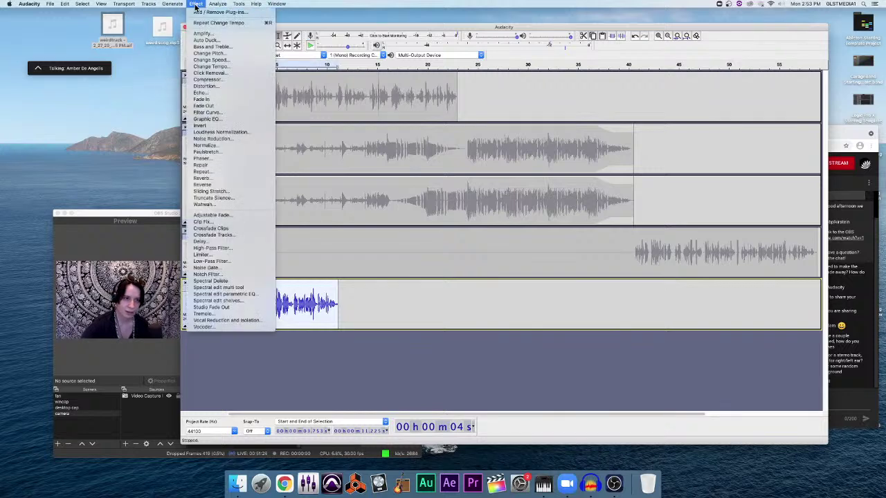
pyautogui.click(226, 65)
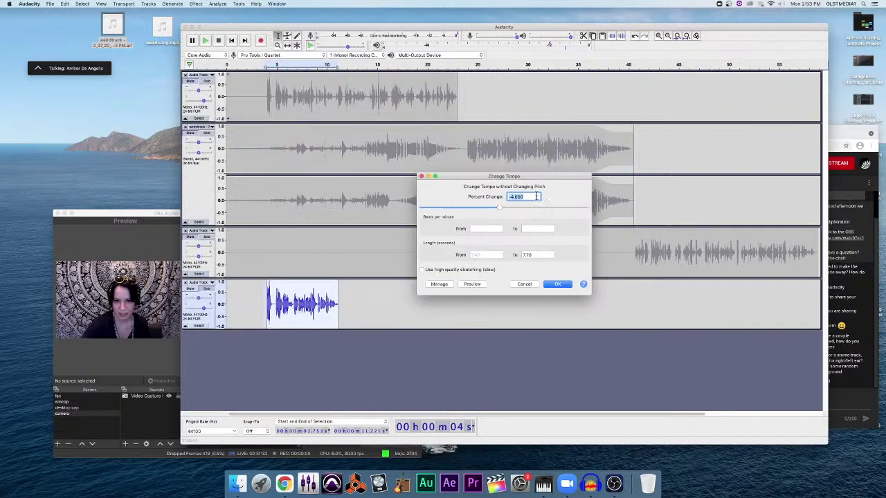
pyautogui.moveTo(500, 210); pyautogui.dragTo(489, 209)
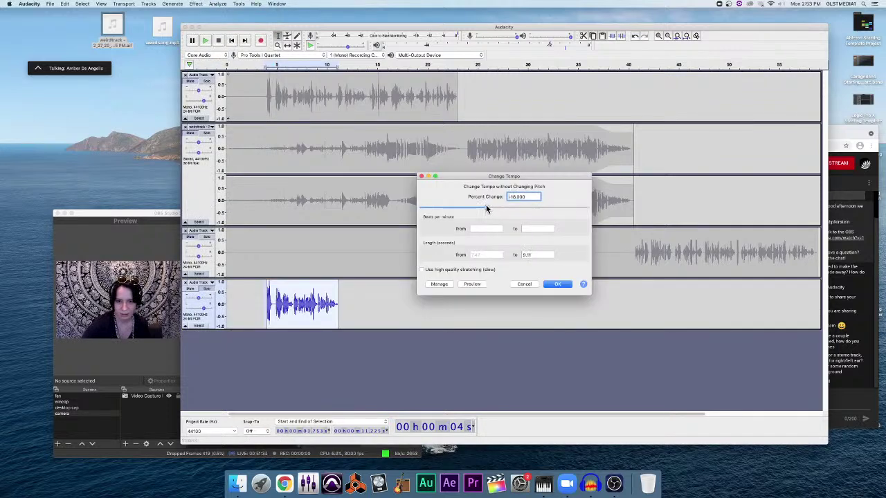
pyautogui.click(471, 282)
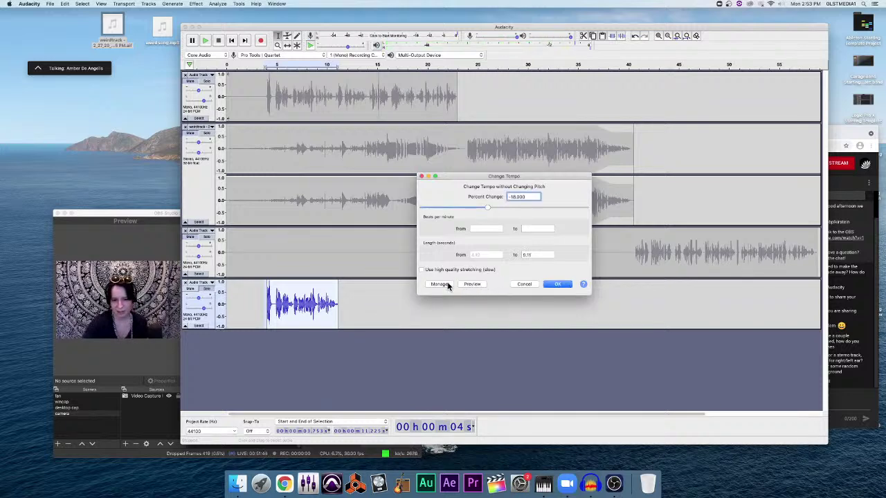
# Step: Show the Save Preset option for the tempo settings and cancel the tempo change
pyautogui.click(448, 285)
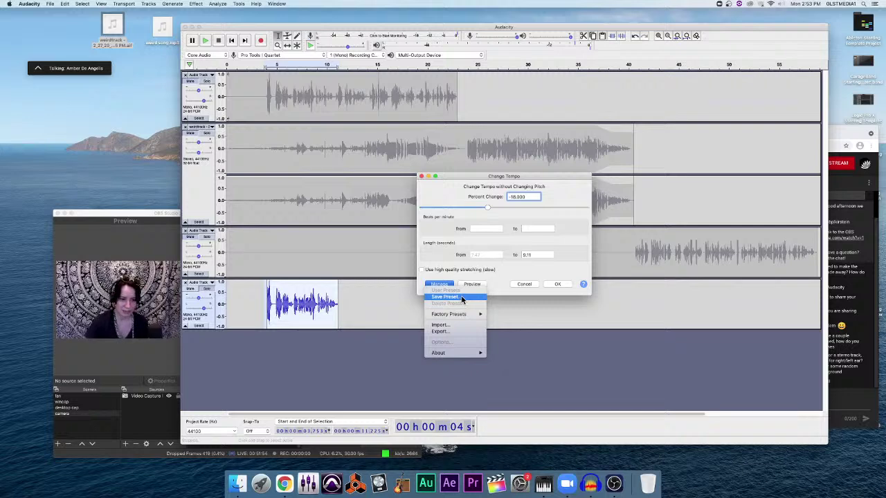
pyautogui.click(463, 298)
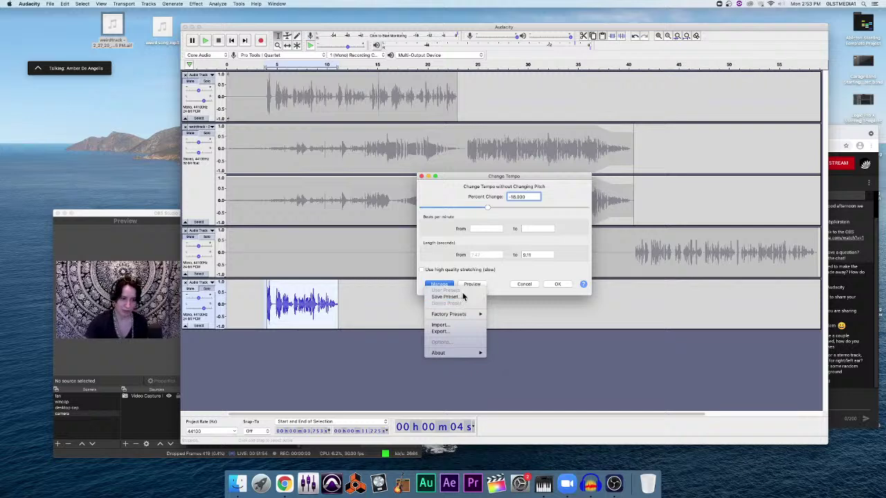
pyautogui.click(527, 284)
pyautogui.click(524, 284)
# Step: Check the YouTube Studio live chat, and back in Audacity remove the duplicated speech track
pyautogui.click(834, 308)
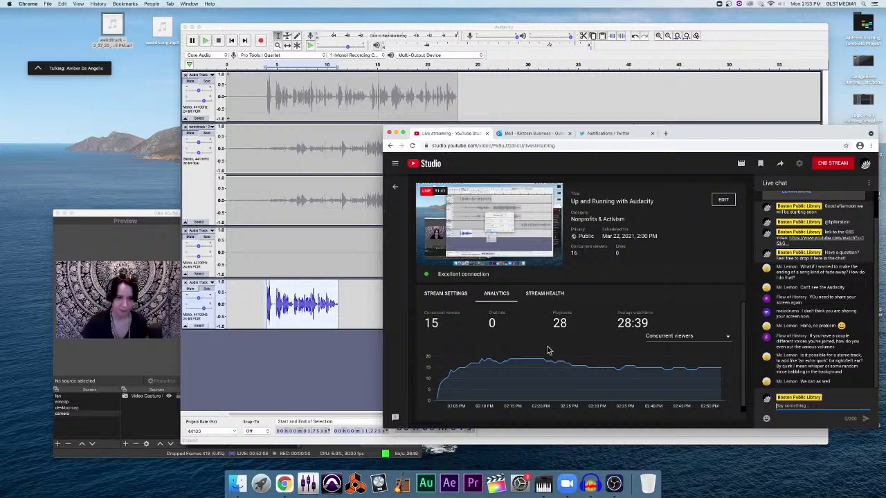
pyautogui.click(303, 324)
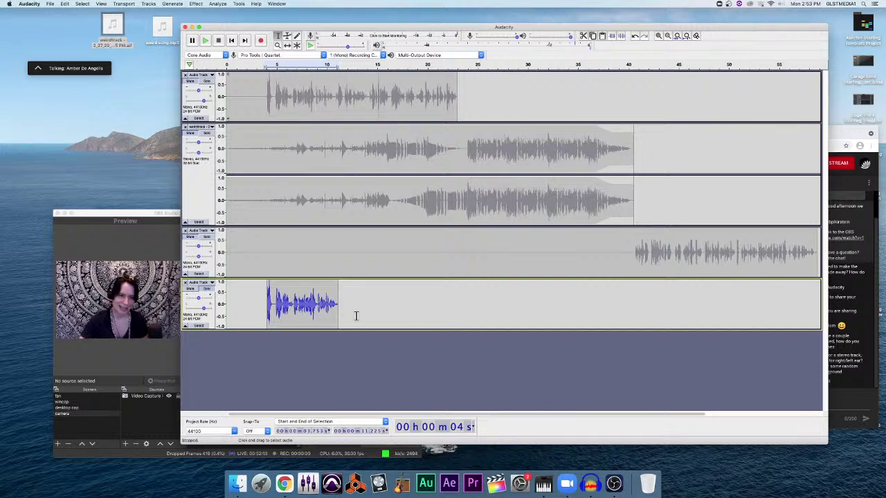
pyautogui.click(186, 283)
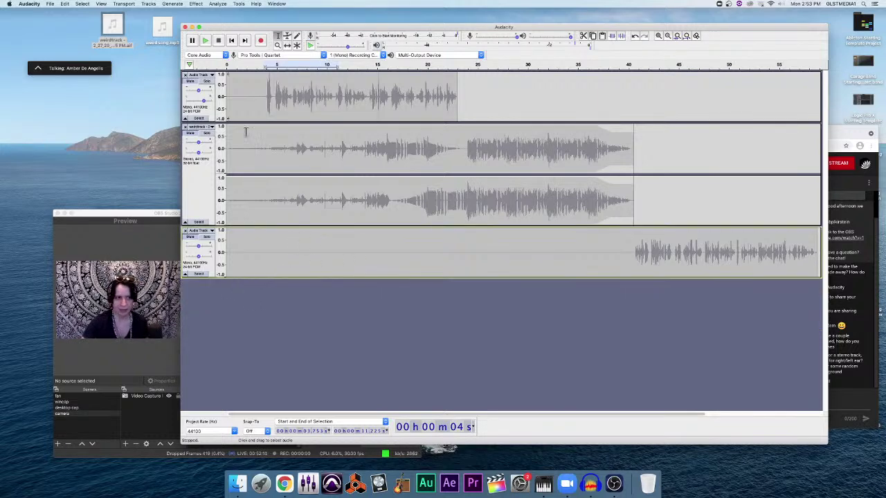
# Step: Save the project to the Desktop as dumbtest in the AUP3 project format
pyautogui.click(51, 5)
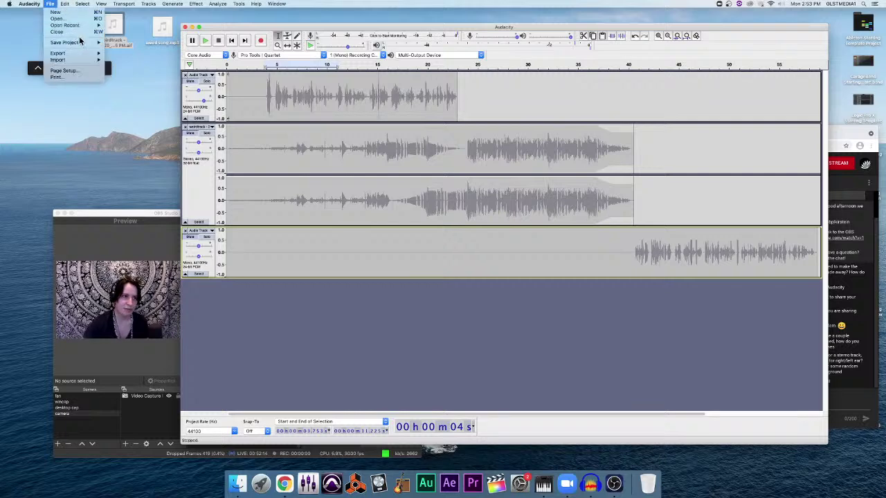
pyautogui.moveTo(80, 43)
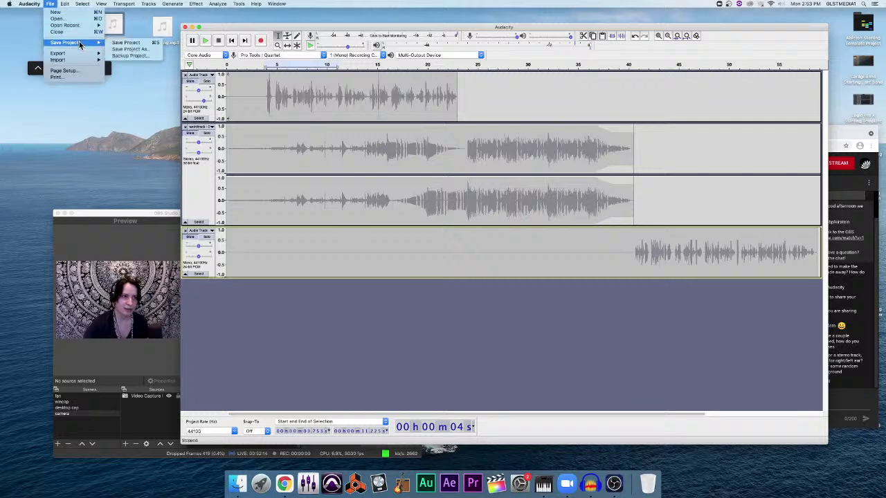
pyautogui.click(150, 42)
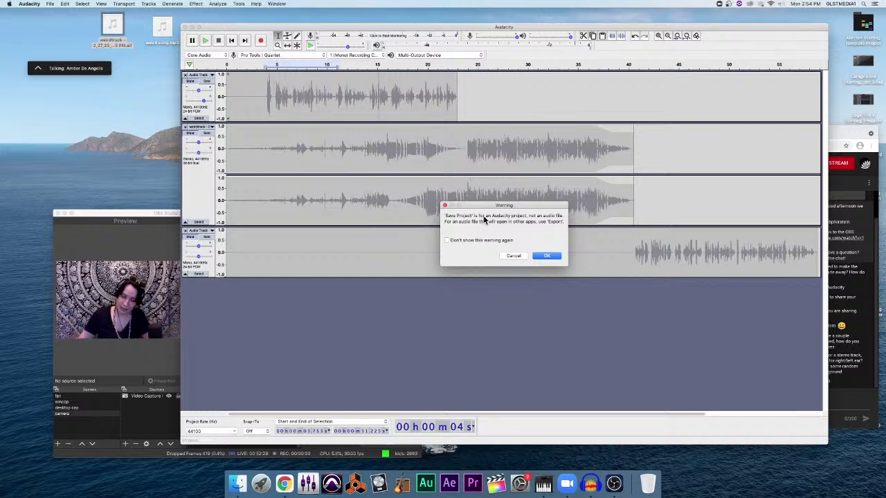
pyautogui.click(547, 255)
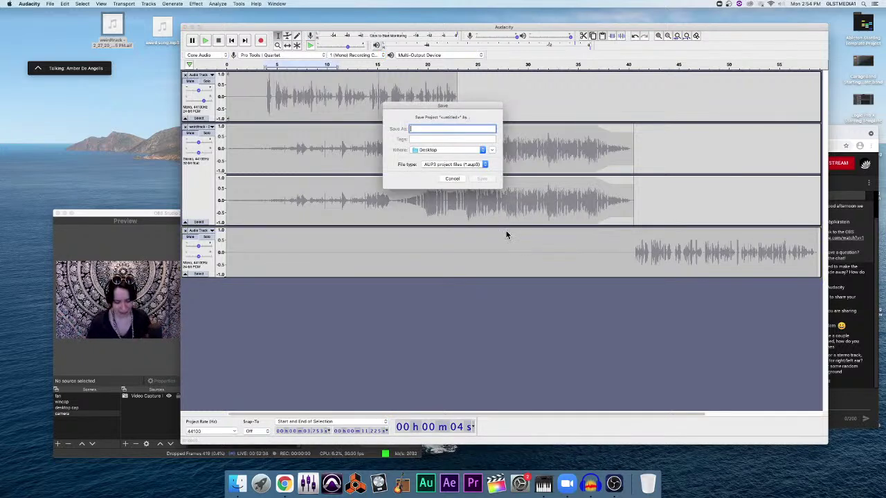
pyautogui.write('dumbtest')
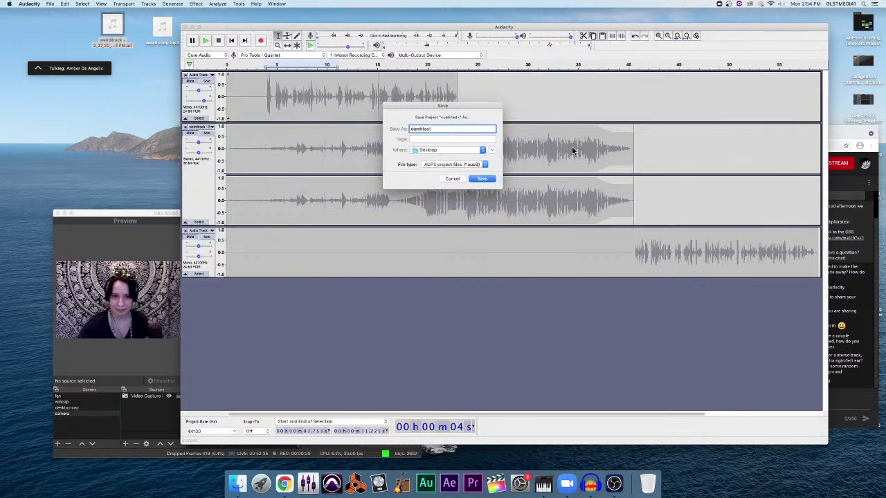
pyautogui.click(480, 179)
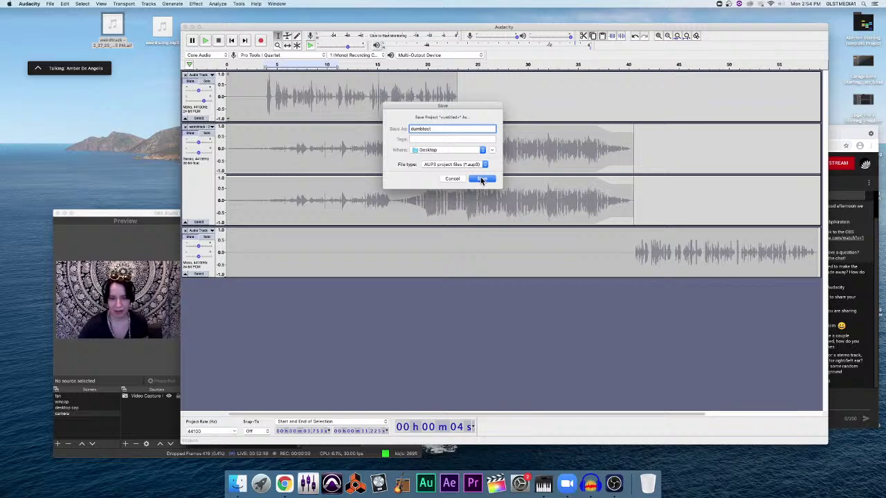
# Step: Check the available project file types, keep AUP3, and finish saving dumbtest to the Desktop, uncovering the saved files behind the window
pyautogui.click(486, 165)
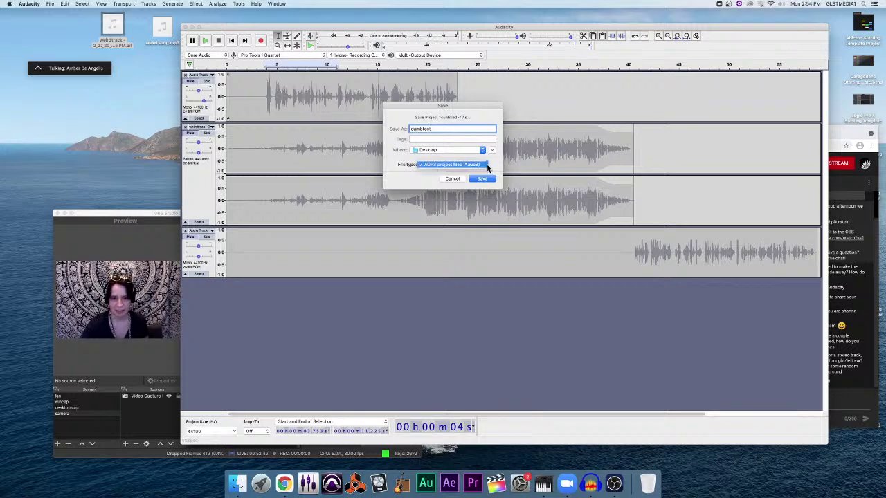
pyautogui.click(495, 167)
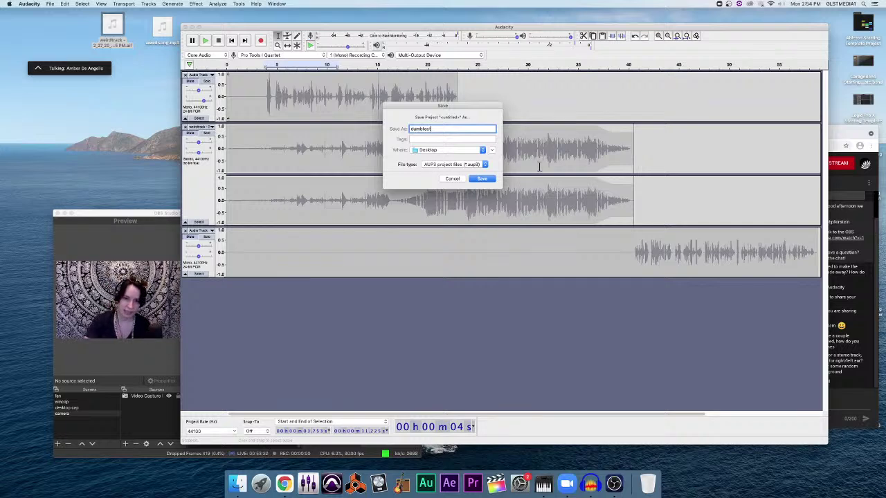
pyautogui.click(482, 179)
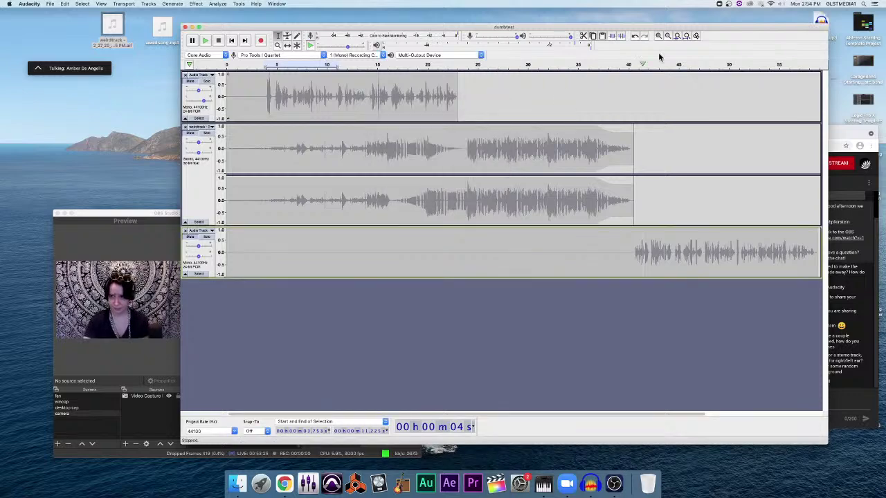
pyautogui.moveTo(682, 29); pyautogui.dragTo(602, 34)
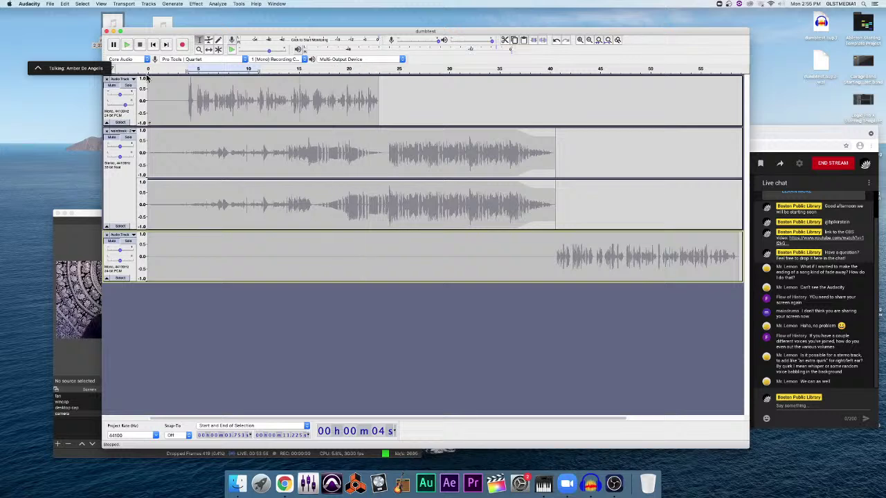
# Step: Show the audio export formats offered for the project and leave without exporting
pyautogui.click(52, 4)
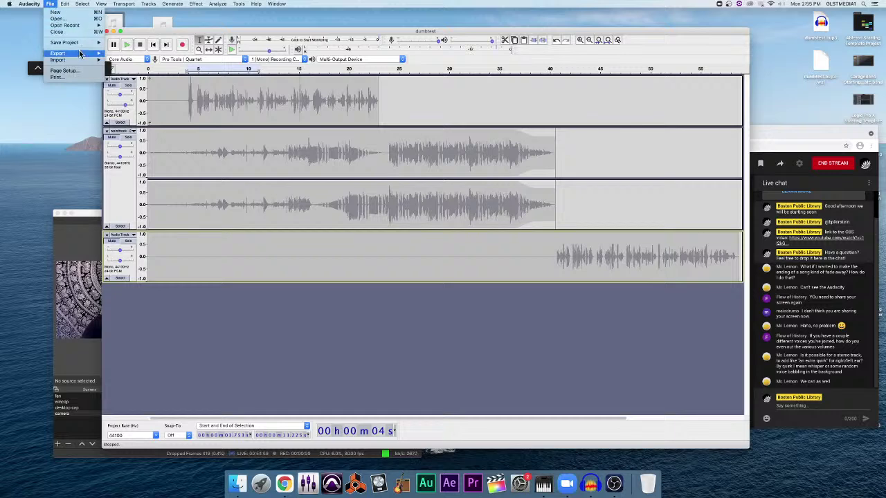
pyautogui.moveTo(80, 54)
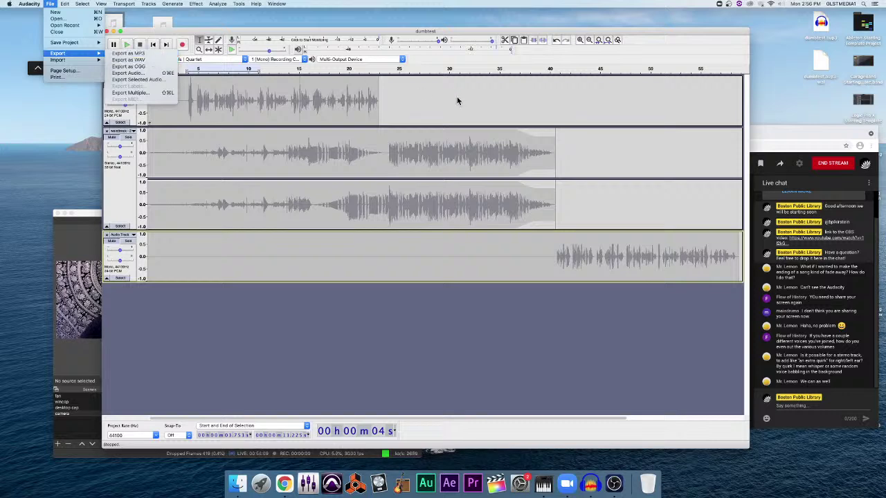
pyautogui.click(388, 100)
# Step: Solo the first speech track and examine its waveform closely, down to the individual samples
pyautogui.click(129, 86)
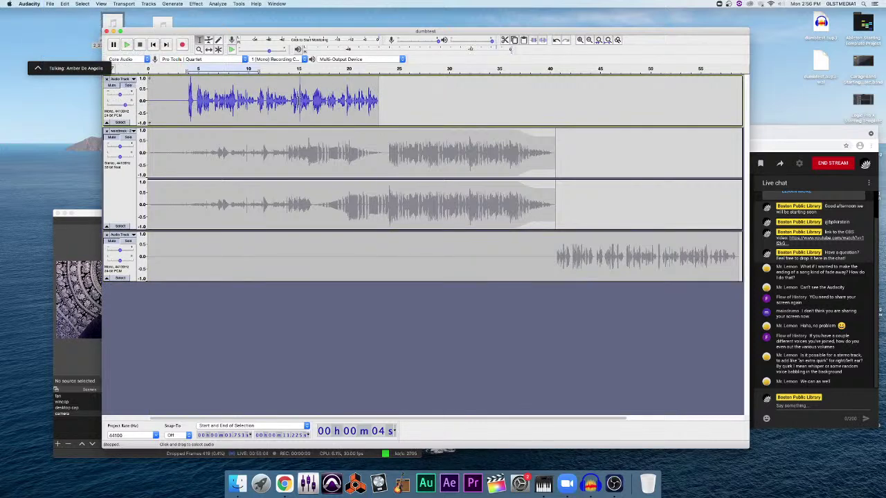
pyautogui.click(580, 40)
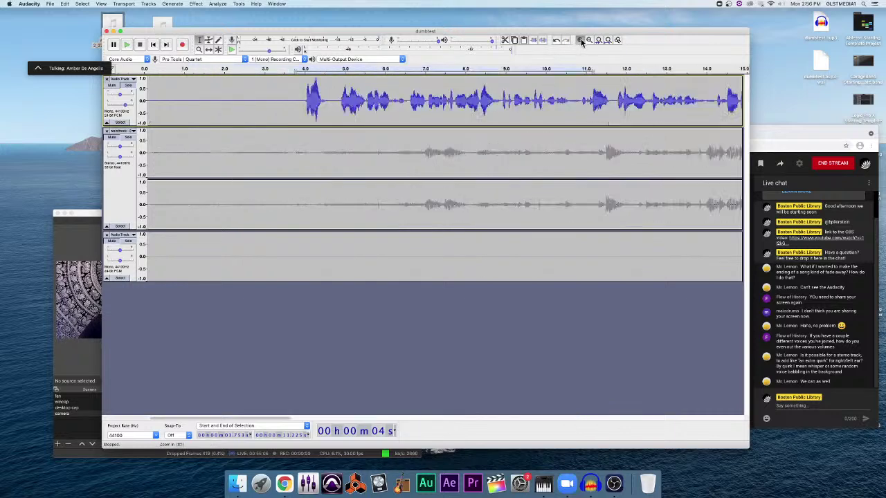
pyautogui.click(579, 41)
pyautogui.click(580, 40)
pyautogui.click(580, 40)
pyautogui.click(580, 40)
pyautogui.click(580, 40)
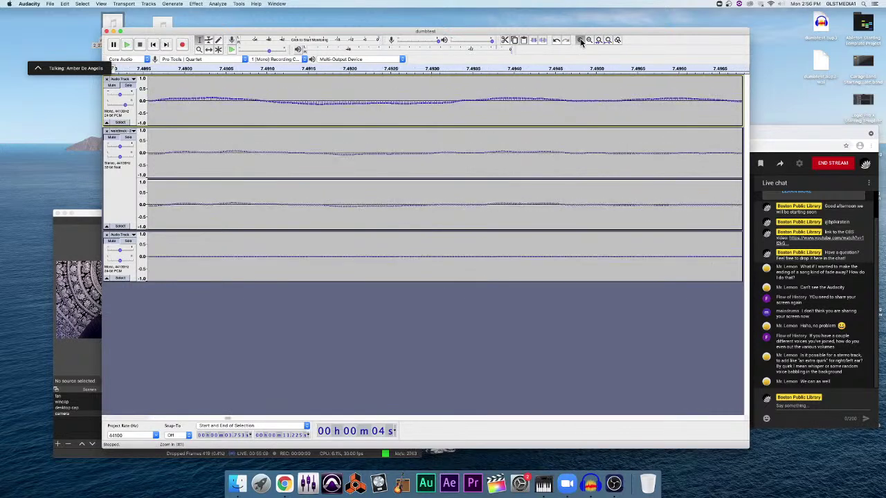
pyautogui.click(580, 40)
pyautogui.click(580, 40)
pyautogui.click(580, 41)
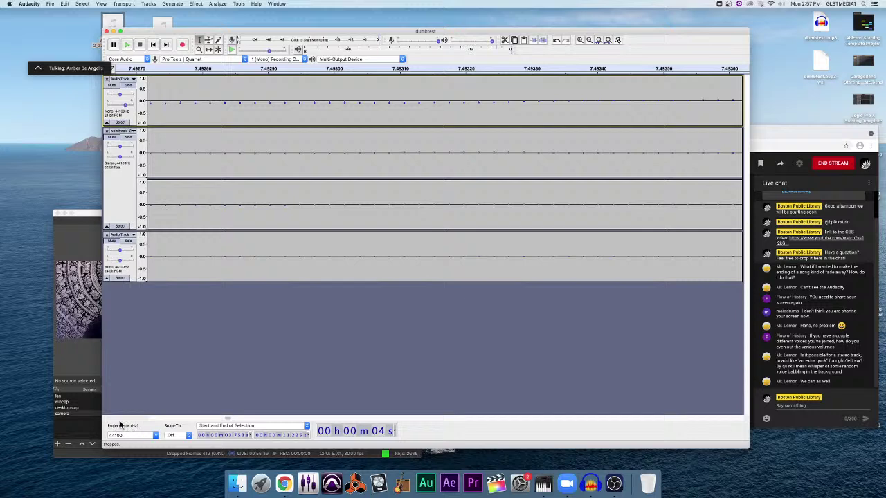
# Step: Highlight the project rate setting, and show the audio export options again without exporting
pyautogui.click(126, 436)
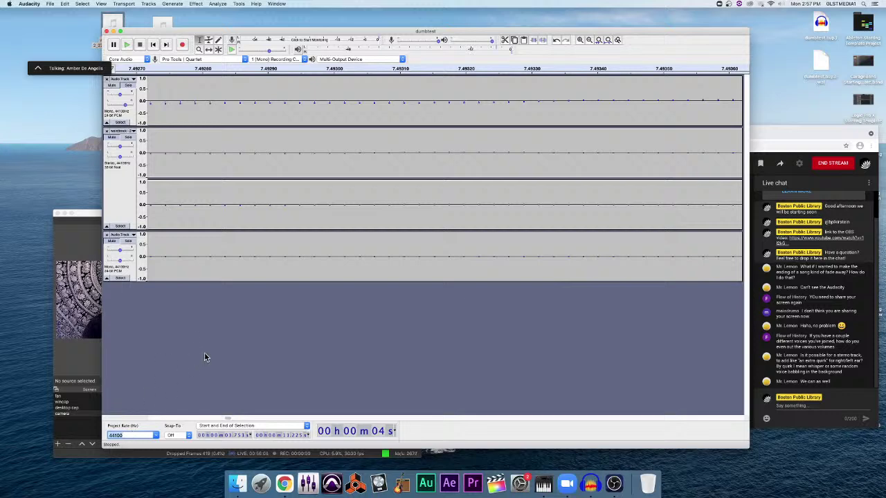
pyautogui.click(258, 299)
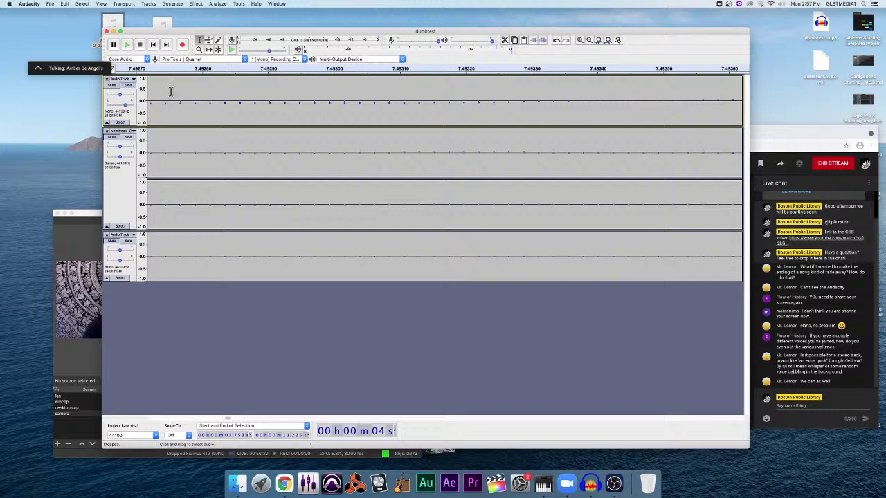
pyautogui.click(51, 4)
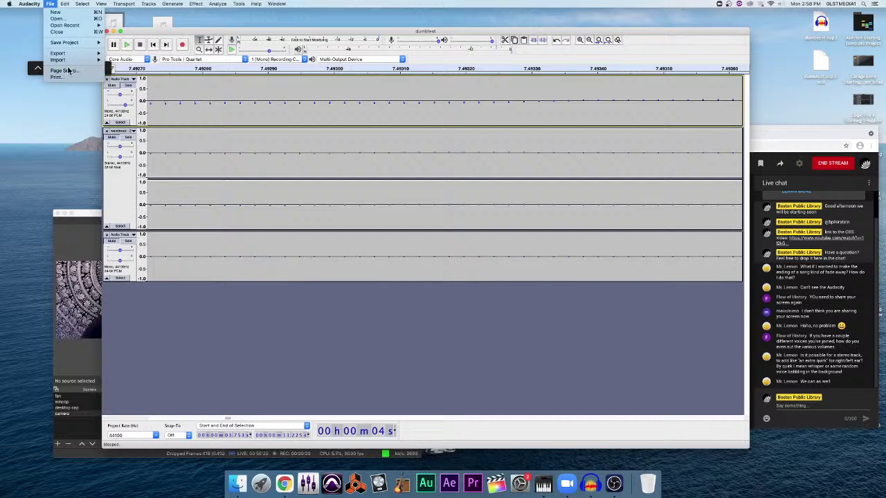
pyautogui.moveTo(72, 54)
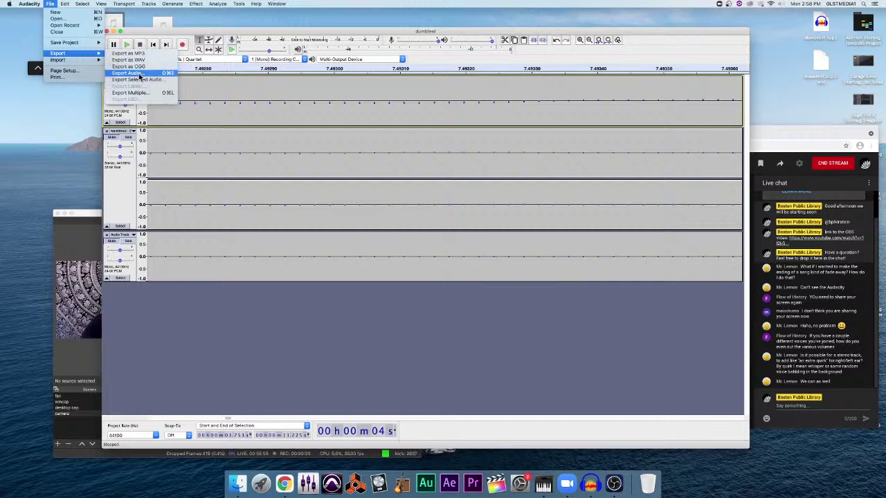
pyautogui.click(597, 43)
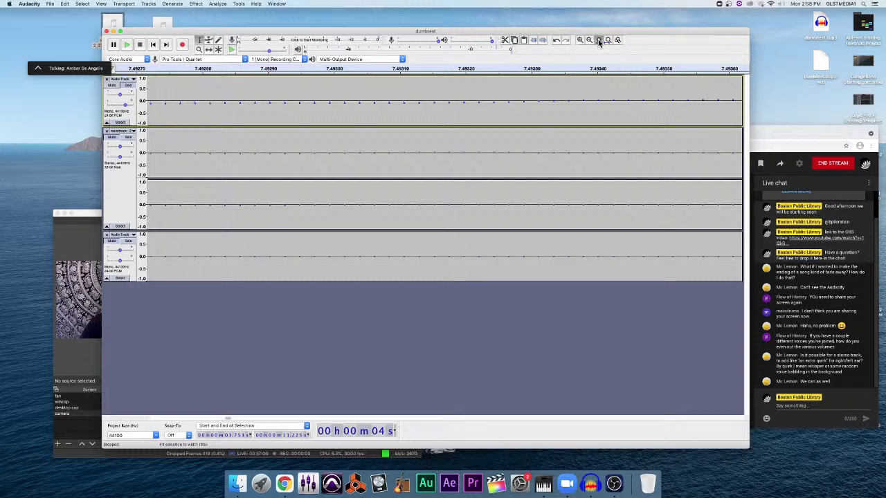
# Step: Turn off solo on the first speech track so every track is included in the mix
pyautogui.click(598, 40)
pyautogui.click(608, 40)
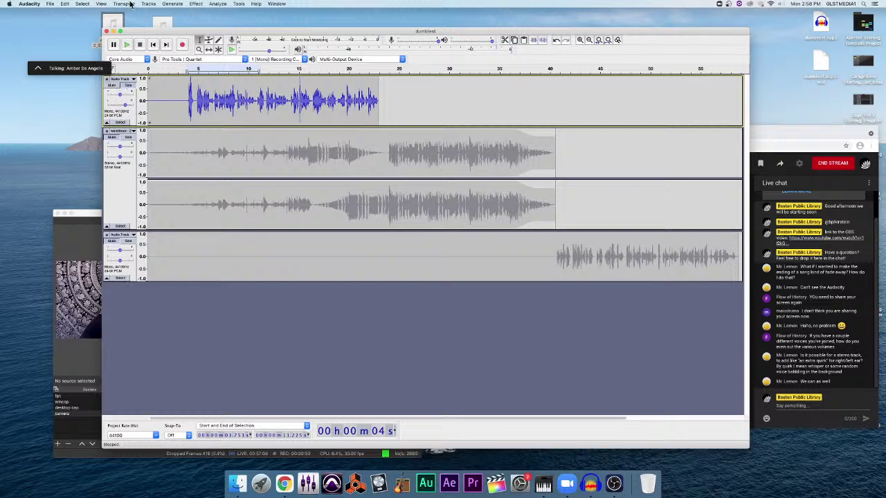
pyautogui.click(128, 85)
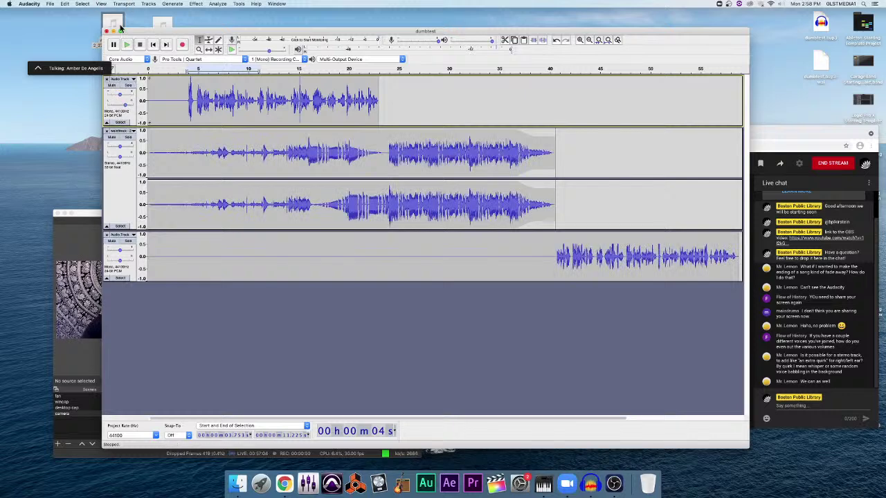
# Step: Export the full mix to the Desktop as dumbtest.wav in WAV (Microsoft) format with Signed 16-bit PCM encoding, accepting the stereo mixdown
pyautogui.click(53, 4)
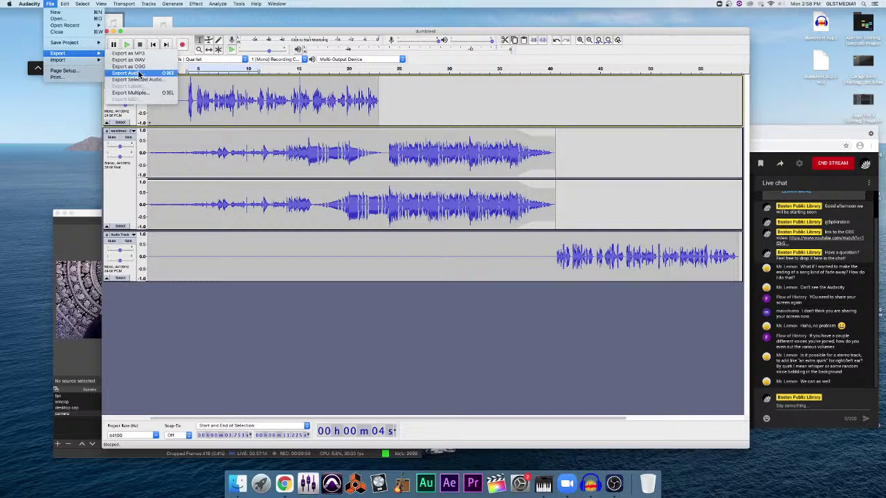
pyautogui.click(139, 73)
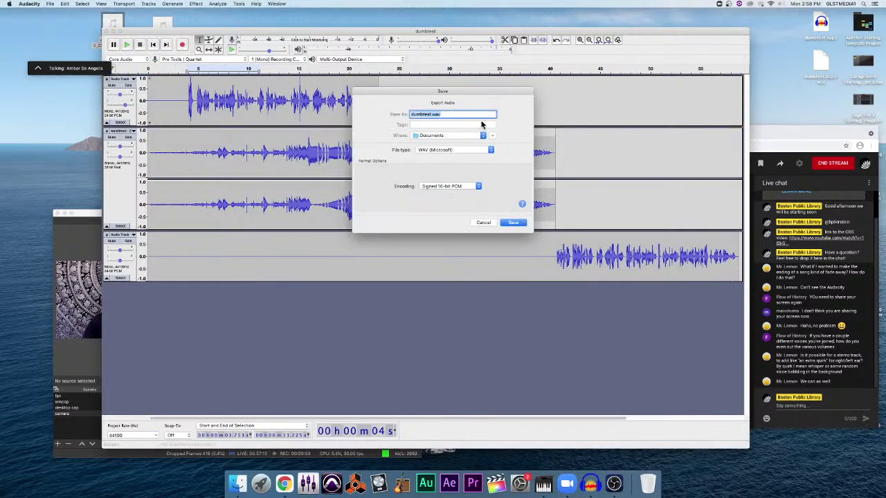
pyautogui.click(490, 152)
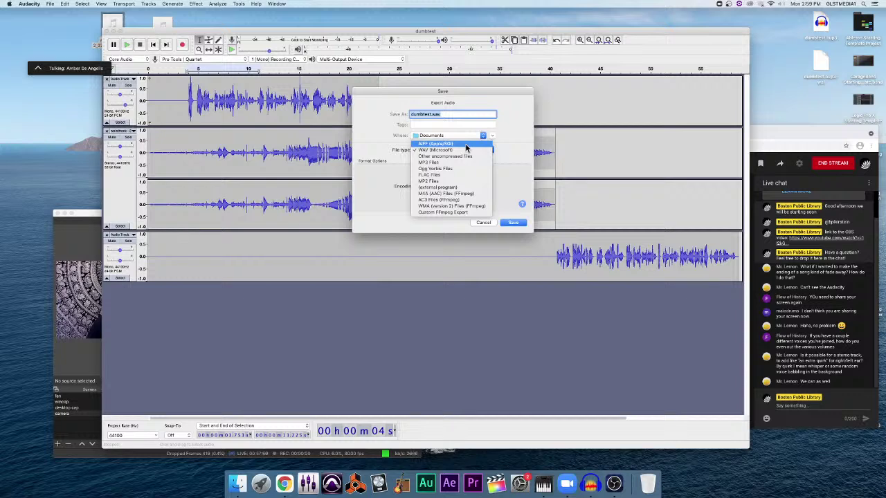
pyautogui.click(509, 151)
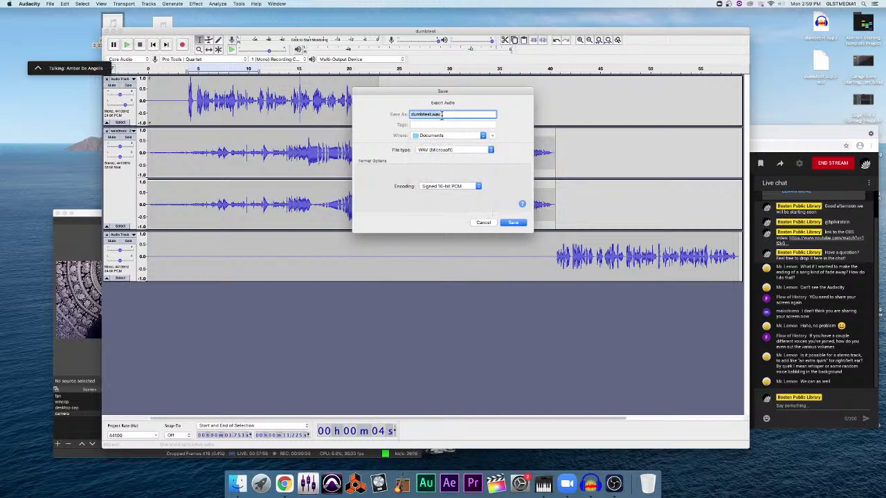
pyautogui.click(468, 137)
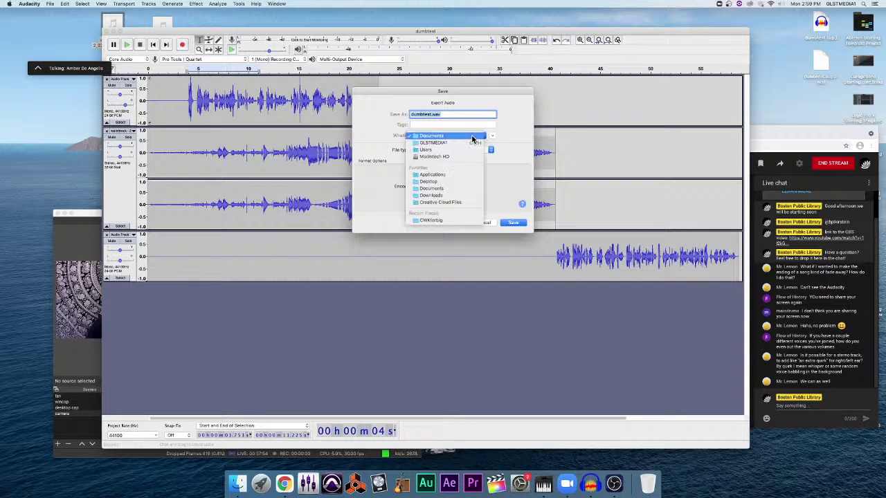
pyautogui.click(447, 181)
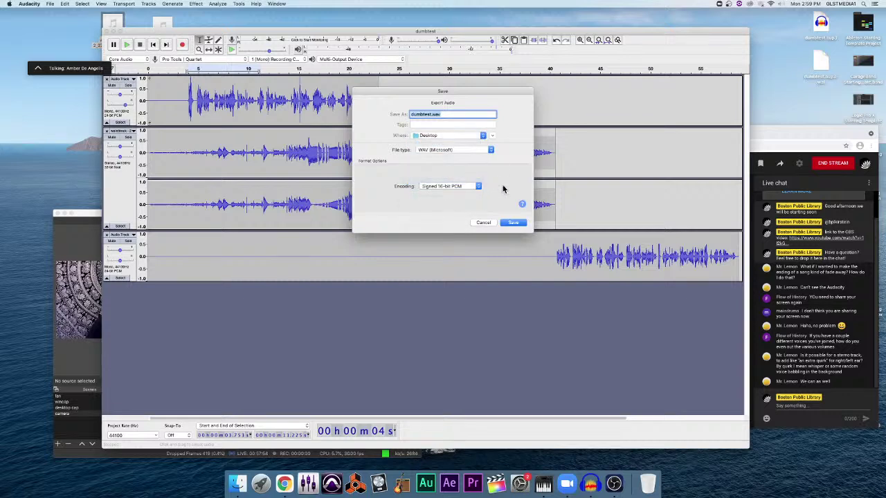
pyautogui.click(513, 223)
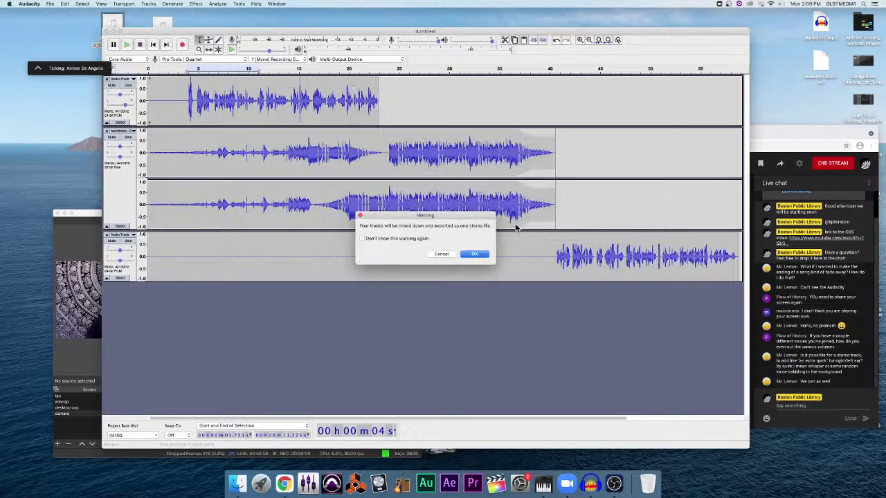
pyautogui.click(471, 255)
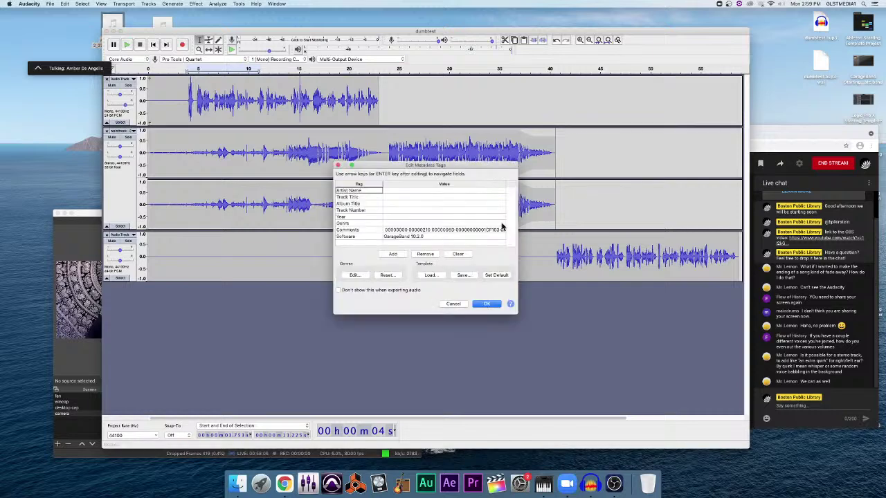
# Step: Enter the artist's name in the metadata tags, leave the other tags as they are, and complete the export
pyautogui.click(407, 190)
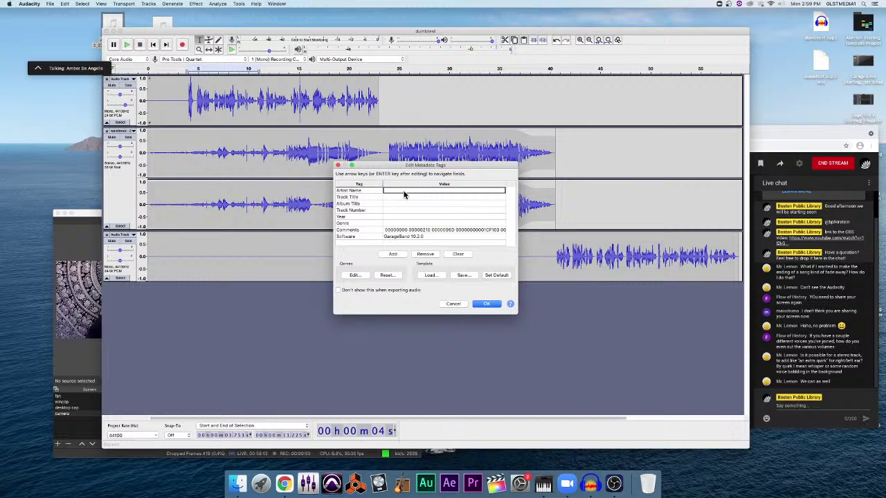
pyautogui.write('Amber')
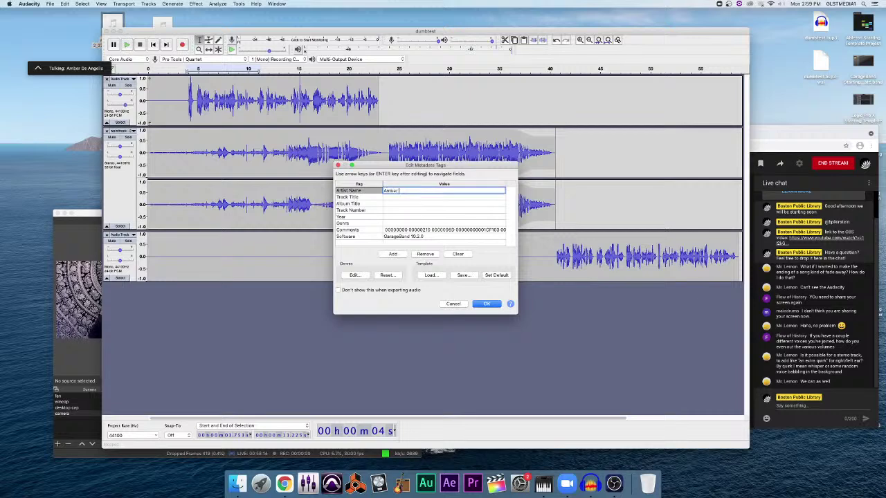
pyautogui.click(400, 198)
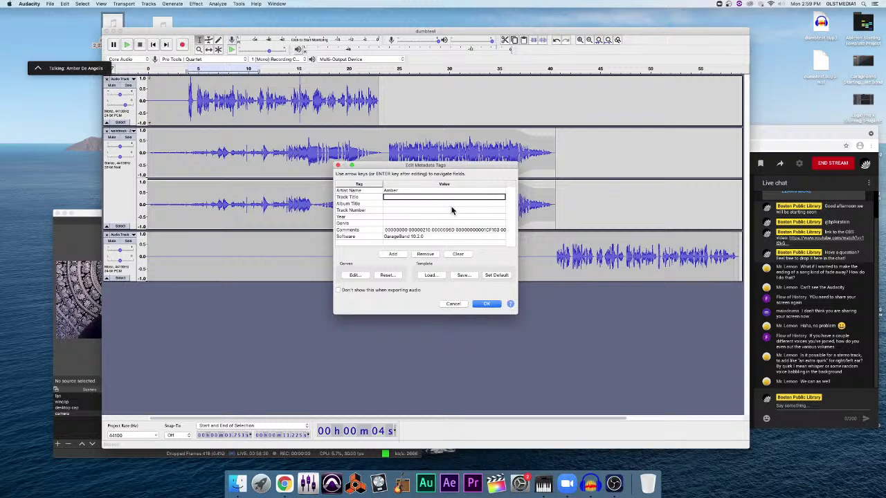
pyautogui.click(429, 238)
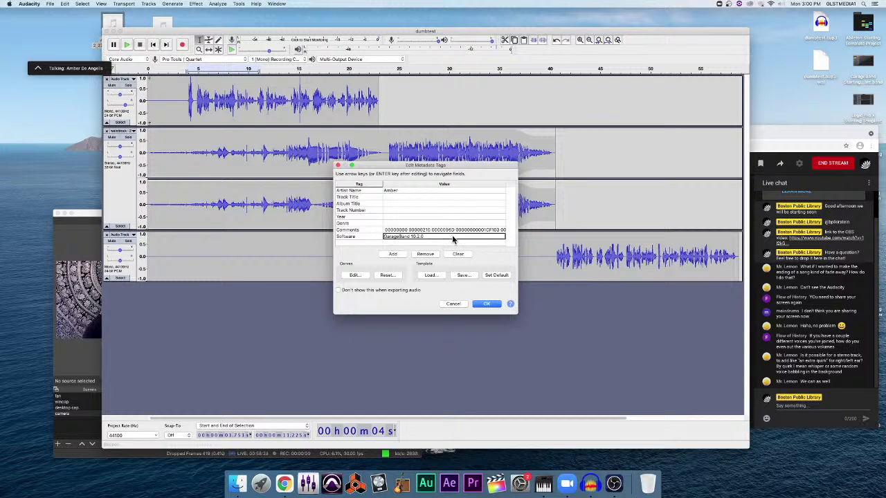
pyautogui.click(488, 305)
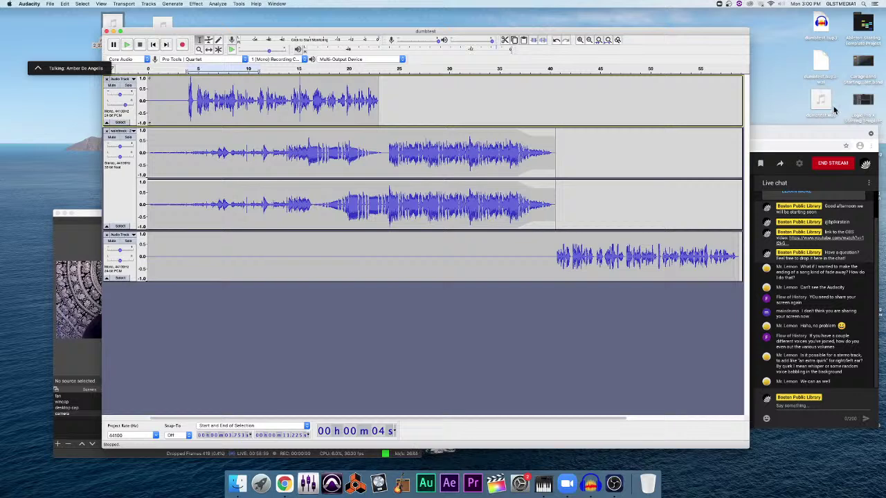
pyautogui.moveTo(823, 104)
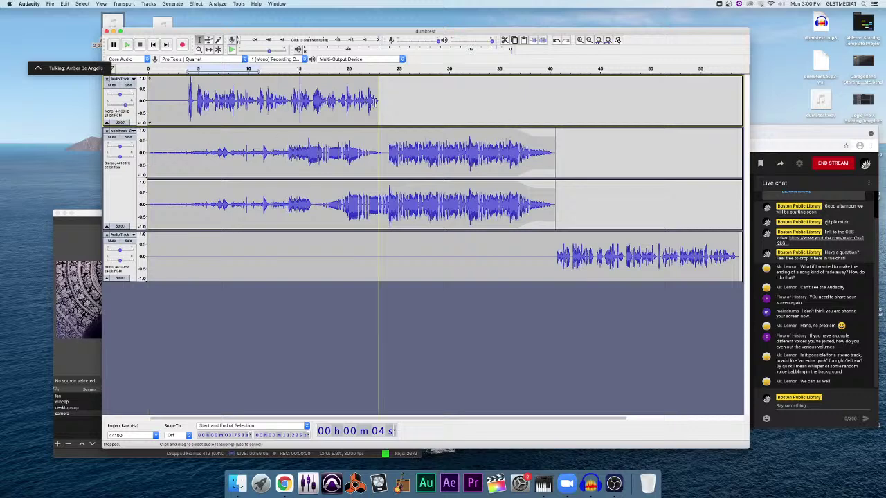
# Step: Select about 1.7 s to 22.5 s of the first speech track and show the Export Selected Audio settings without exporting
pyautogui.moveTo(378, 104); pyautogui.dragTo(160, 103)
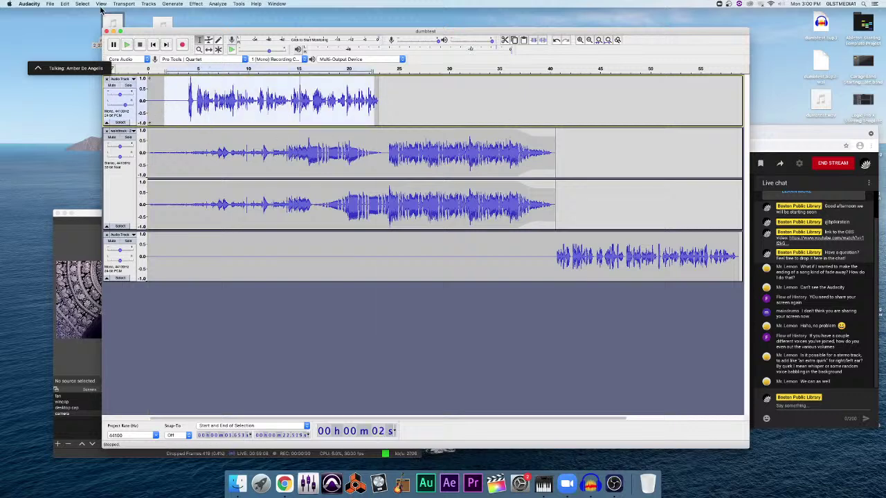
pyautogui.click(50, 5)
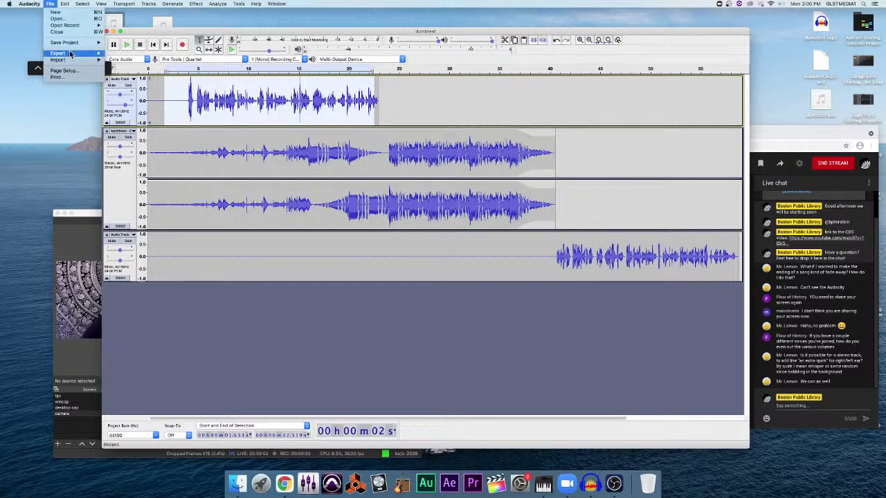
pyautogui.moveTo(71, 55)
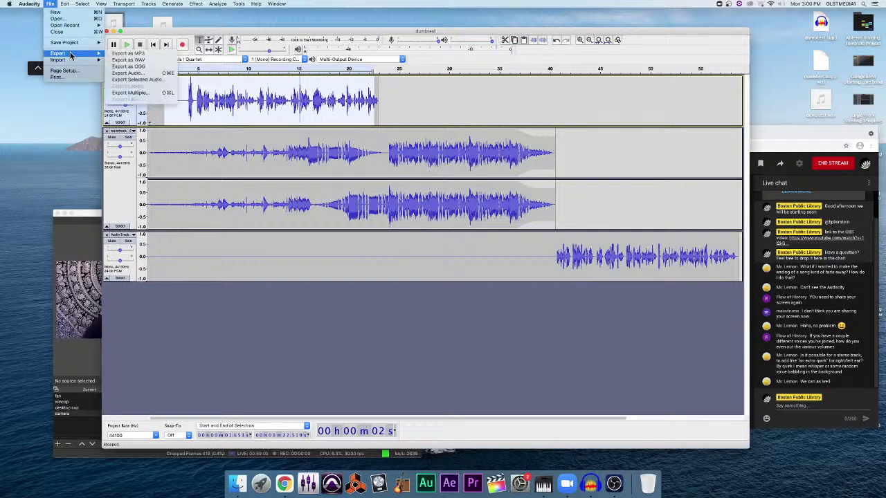
pyautogui.click(150, 80)
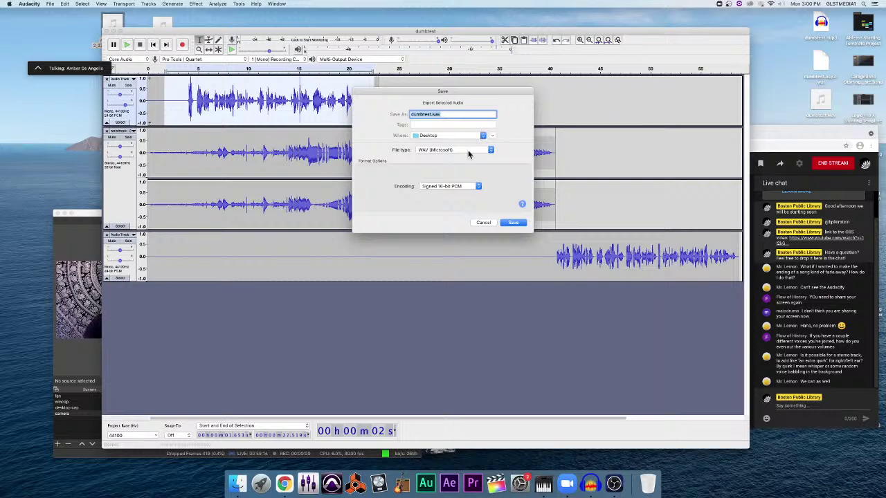
pyautogui.click(484, 222)
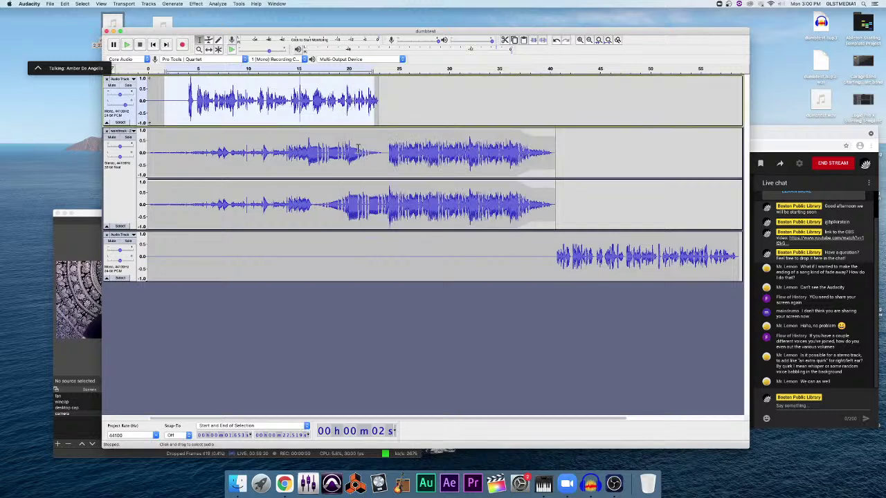
# Step: Select about 3.2 s to 16.5 s across the first speech track and the stereo track, and start Export Selected Audio
pyautogui.moveTo(313, 192); pyautogui.dragTo(179, 89)
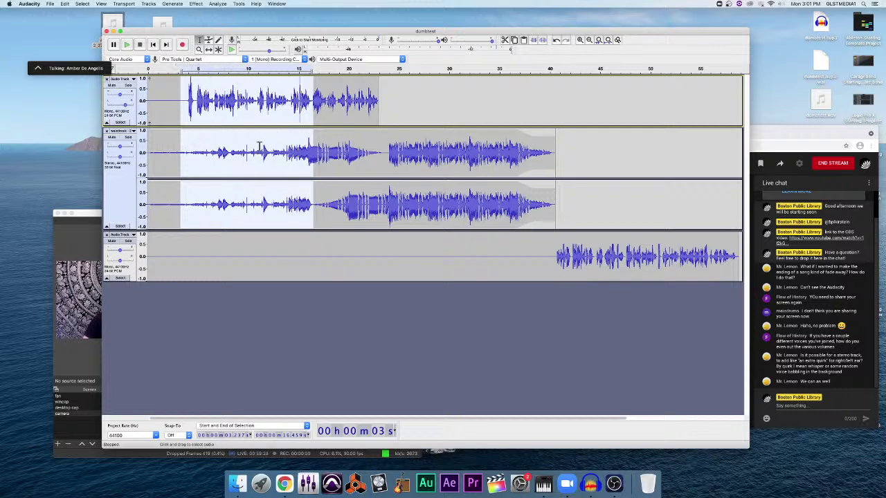
pyautogui.click(51, 4)
pyautogui.moveTo(60, 5)
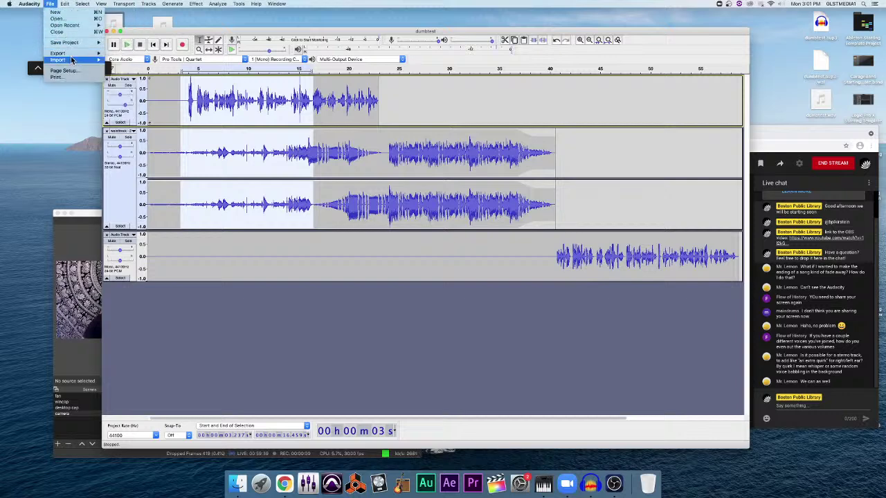
pyautogui.moveTo(73, 54)
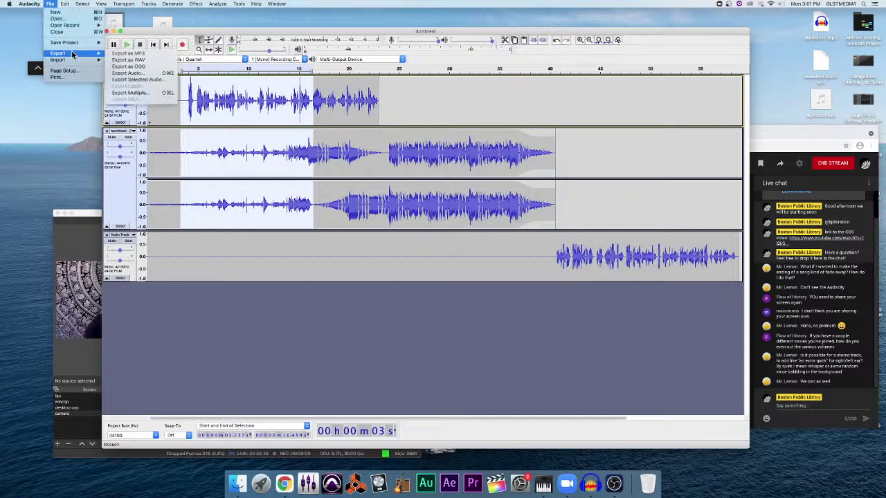
pyautogui.click(175, 77)
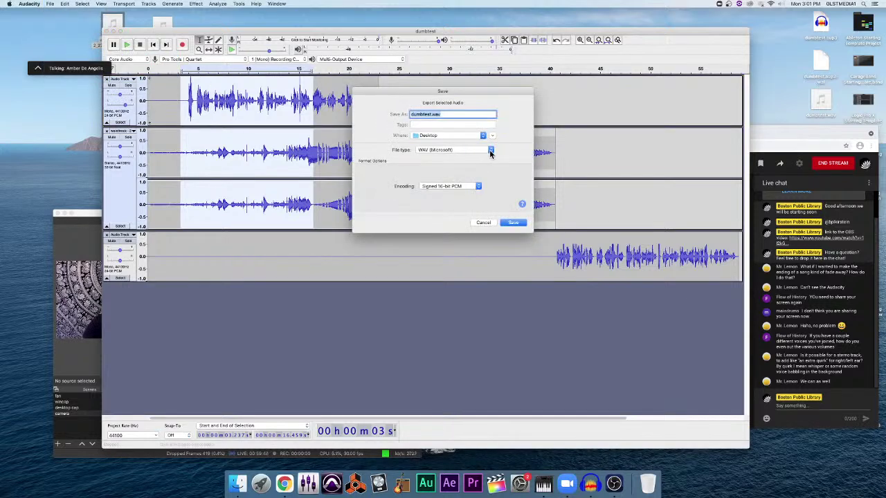
# Step: Set the export file type to MP3 Files, show the quality presets, and cancel the export
pyautogui.click(490, 150)
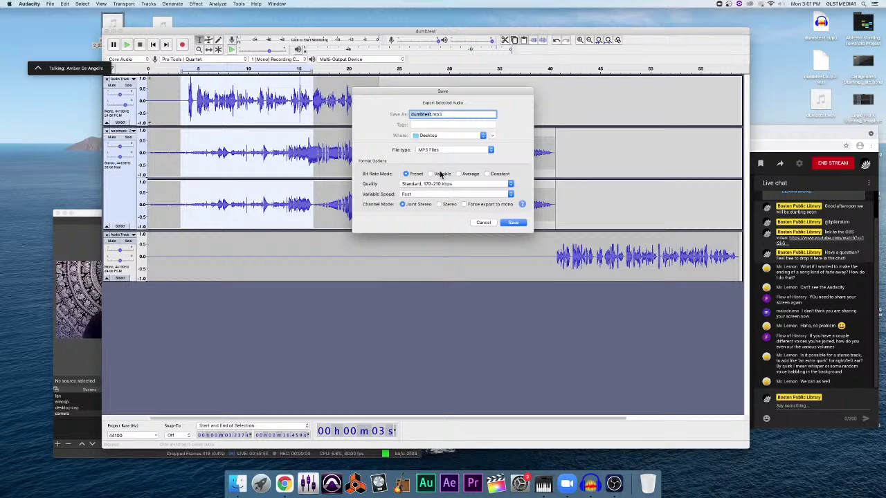
pyautogui.click(453, 184)
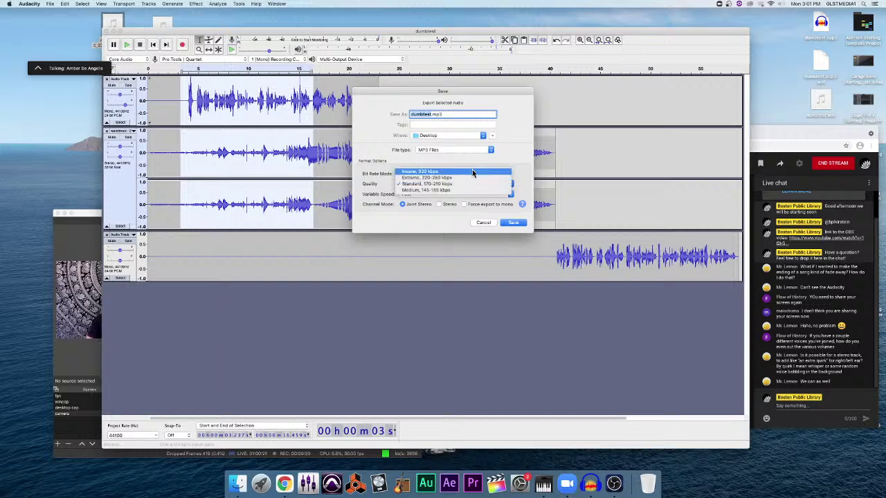
pyautogui.click(507, 165)
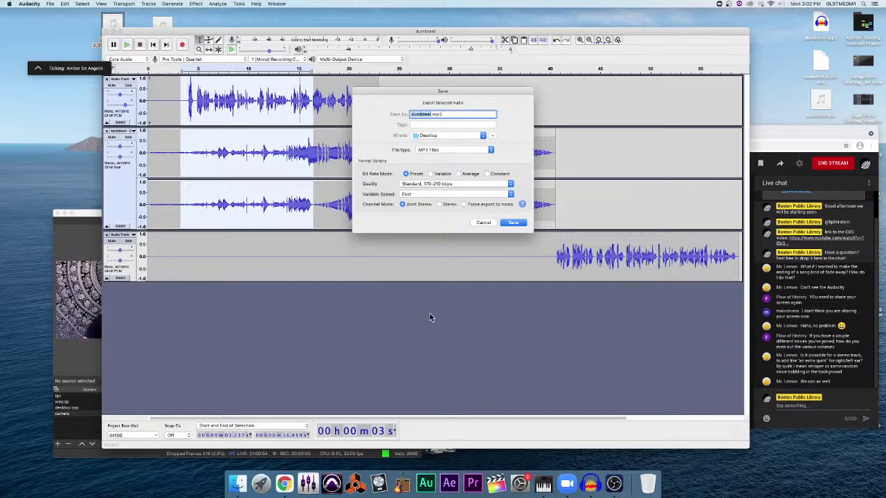
pyautogui.click(482, 222)
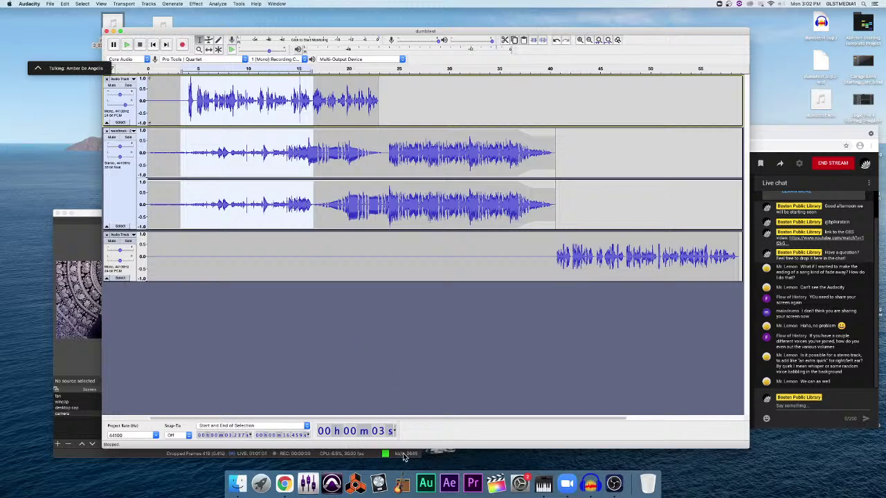
# Step: Switch to OBS Studio and transition the program output to the camera scene
pyautogui.click(92, 358)
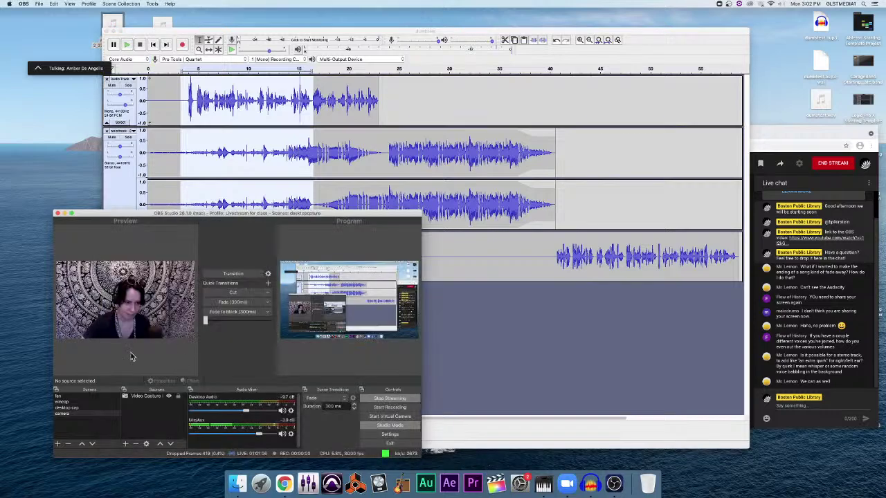
pyautogui.click(233, 276)
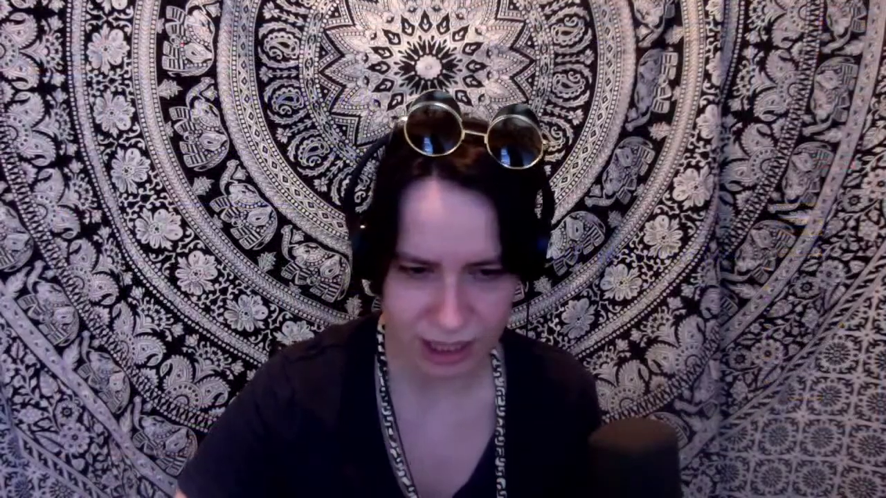
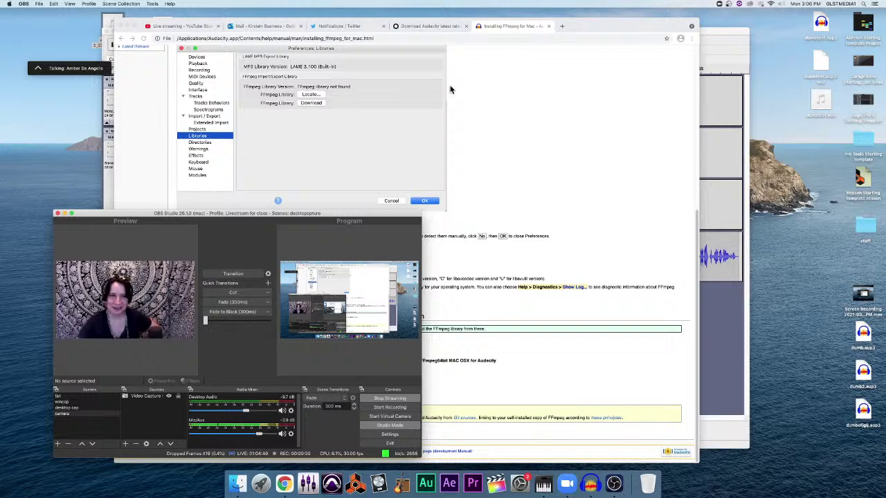
# Step: Switch to Chrome, show the FossHub Audacity page, and open the Download page of audacityteam.org in a new tab
pyautogui.click(424, 26)
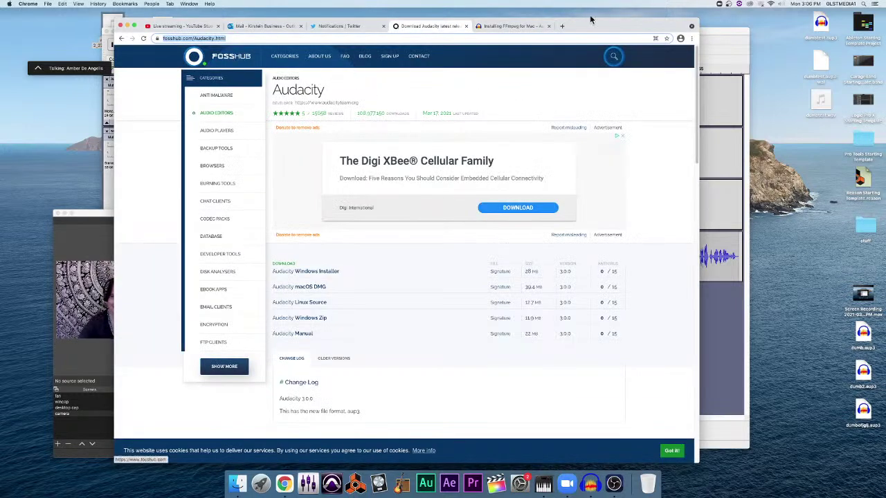
pyautogui.click(562, 25)
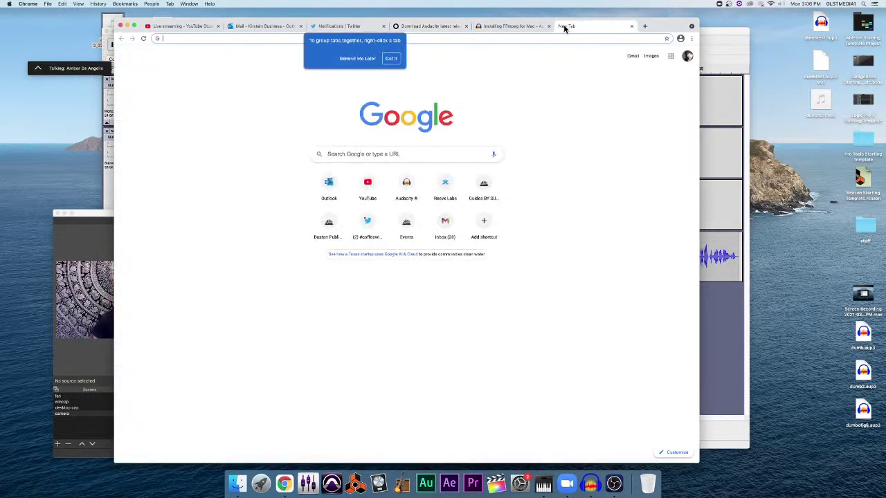
pyautogui.click(368, 58)
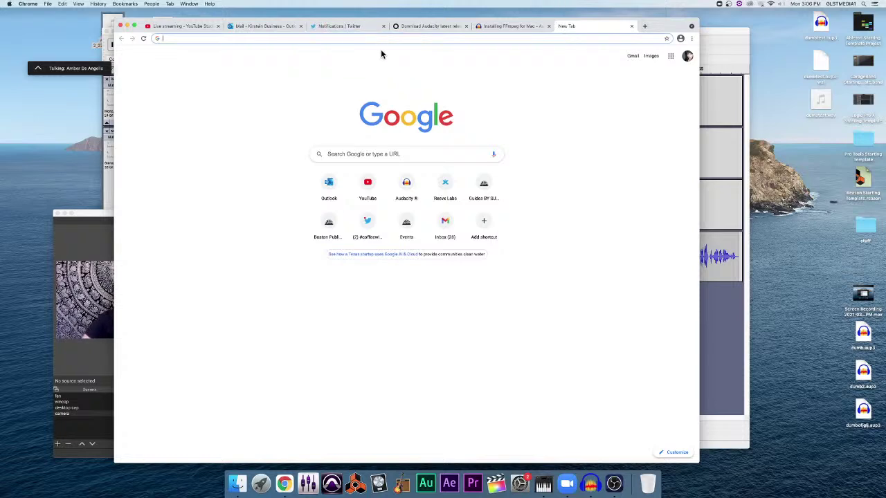
pyautogui.write('aud')
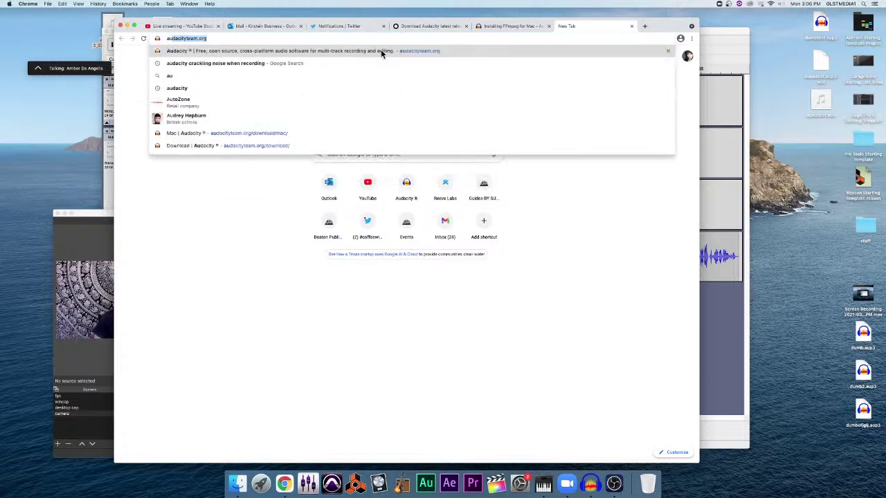
pyautogui.press('Return')
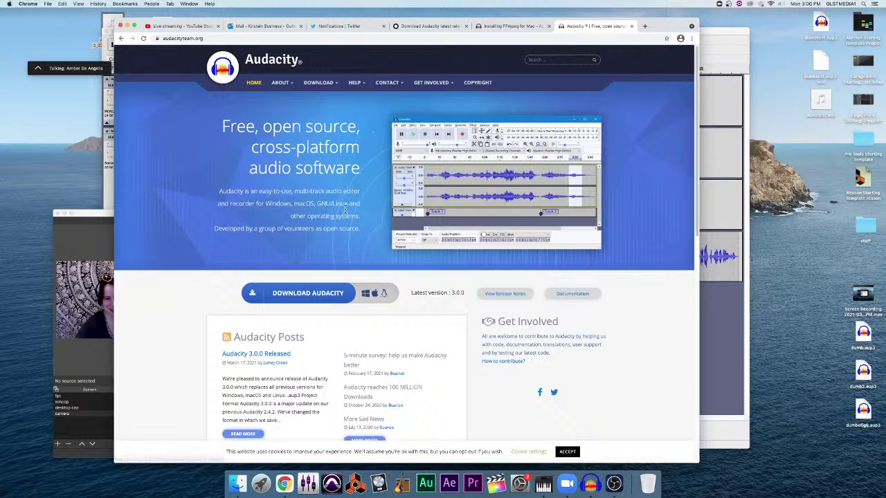
pyautogui.click(314, 296)
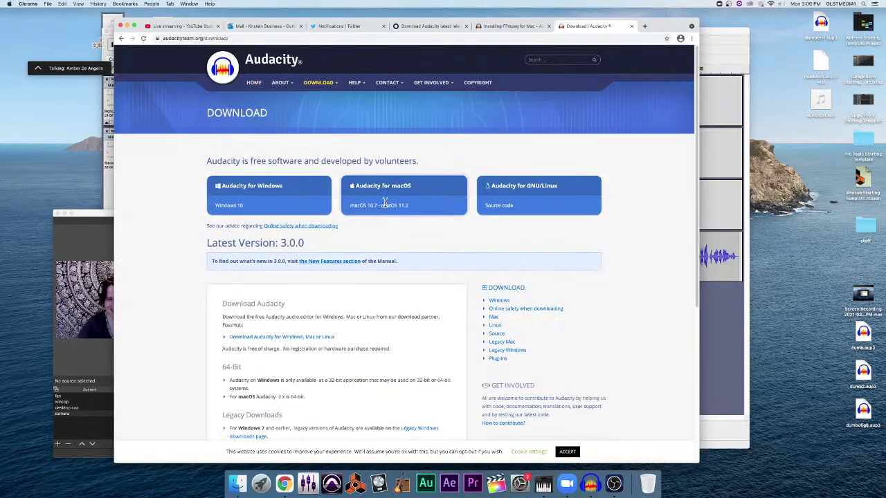
# Step: Open the macOS download page and look through its installation instructions and the Audacity 3.0.0 dmg link
pyautogui.click(411, 196)
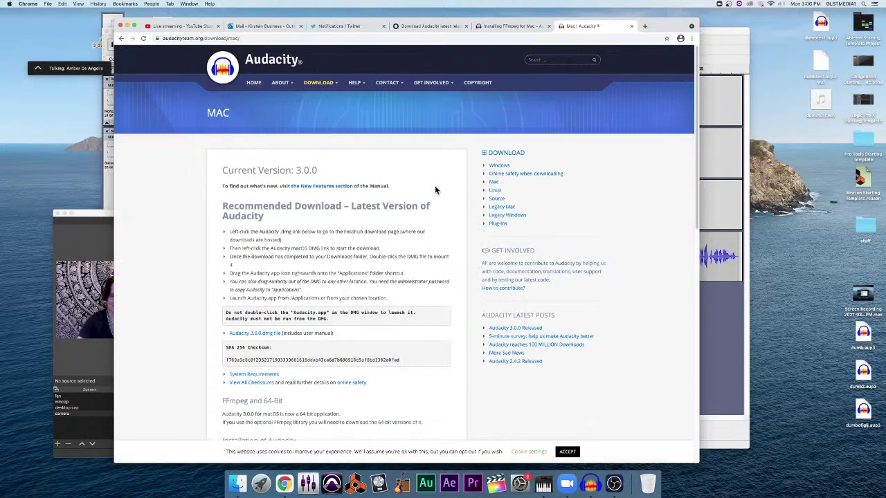
pyautogui.scroll(-3, 416, 197)
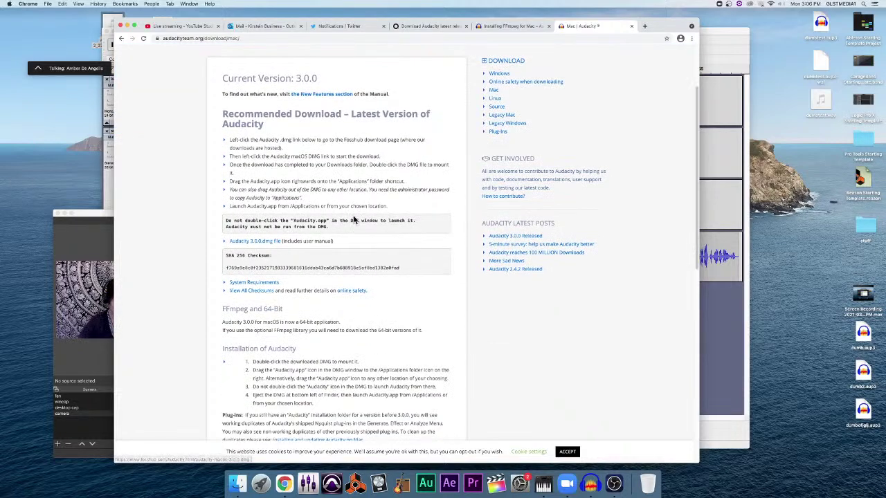
pyautogui.scroll(-10, 349, 218)
pyautogui.scroll(15, 353, 221)
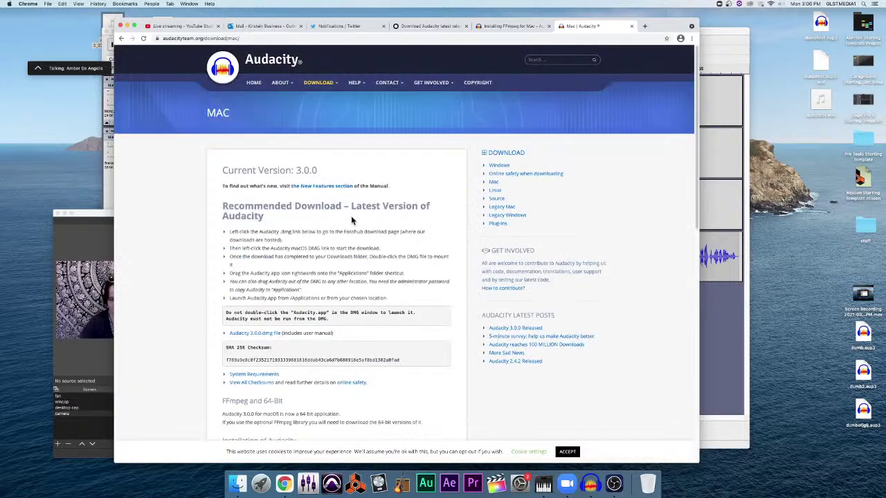
pyautogui.scroll(-1, 351, 220)
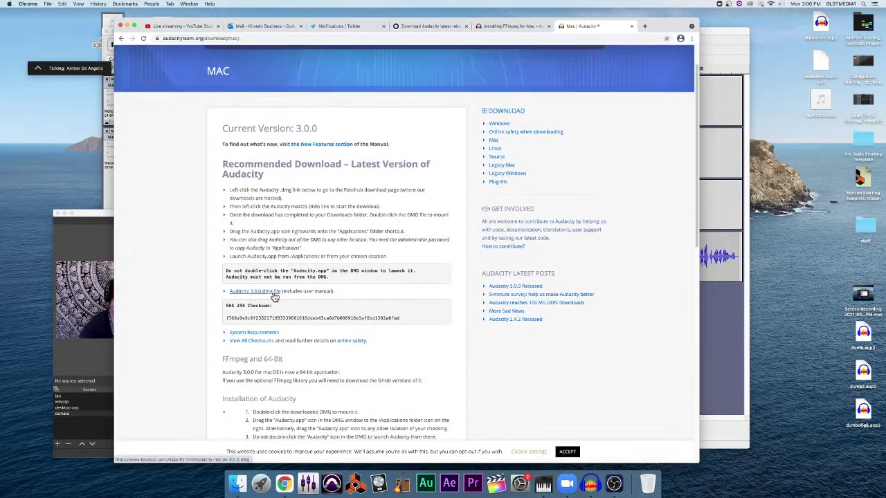
# Step: Return to the download overview, open the Windows page, and look through its optional downloads and system requirements
pyautogui.click(121, 38)
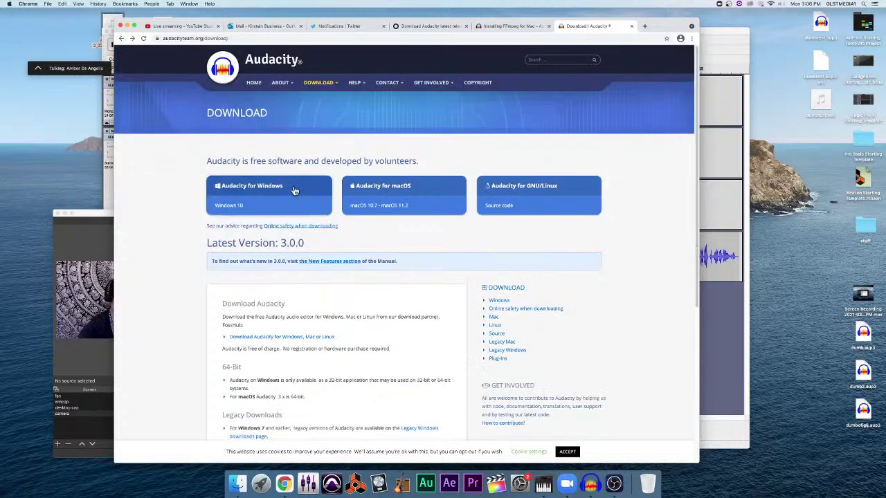
pyautogui.click(280, 196)
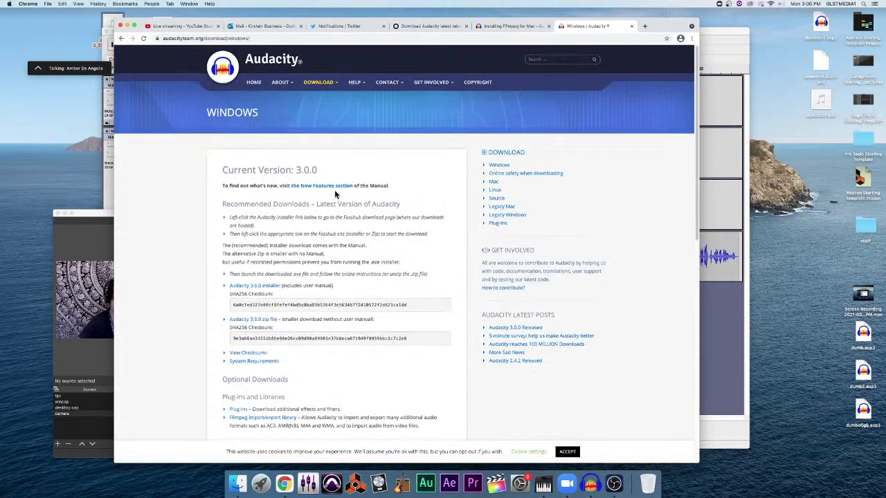
pyautogui.scroll(-8, 335, 194)
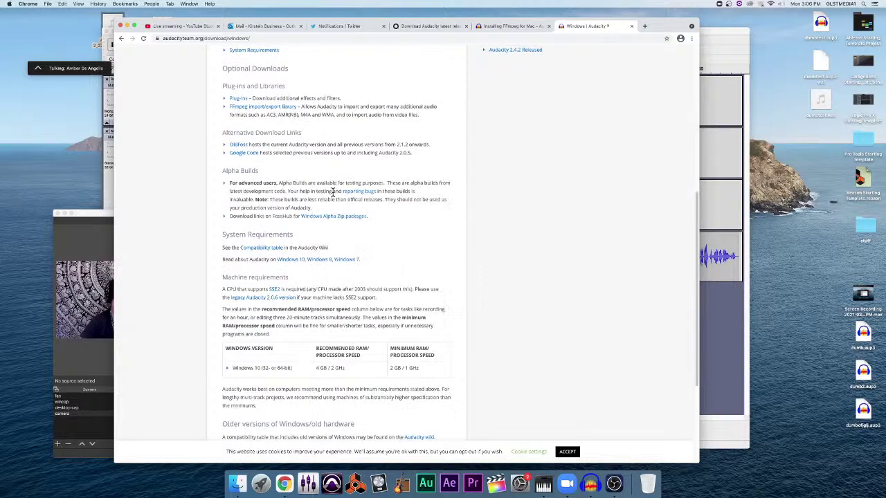
pyautogui.scroll(1, 332, 192)
pyautogui.scroll(-3, 333, 191)
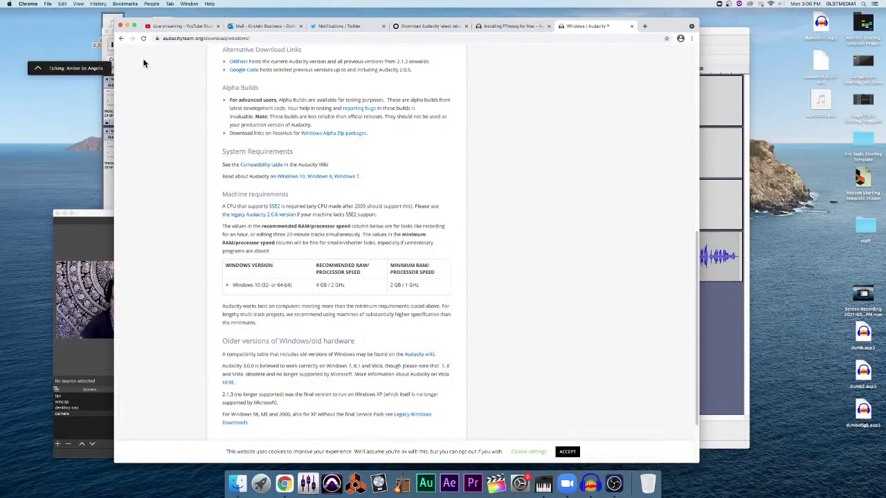
# Step: Go back to the download overview and show the macOS download page again
pyautogui.click(121, 38)
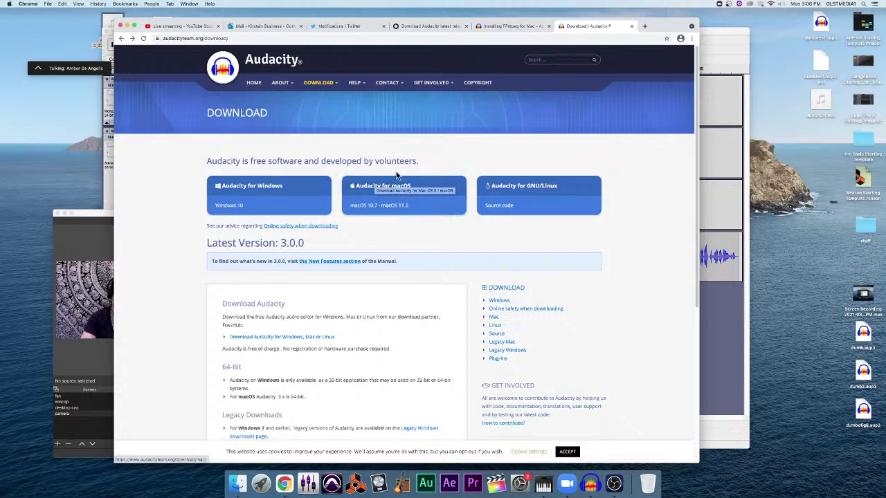
pyautogui.click(374, 185)
pyautogui.scroll(-1, 330, 215)
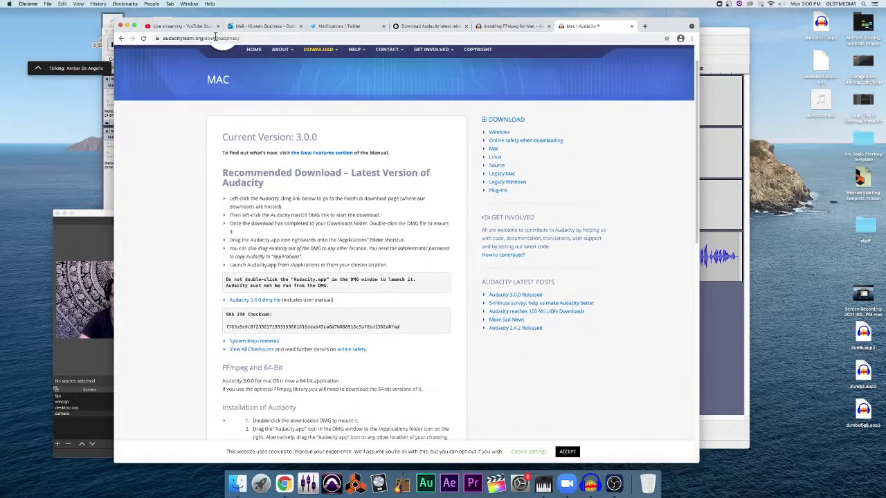
# Step: Minimise the browser window and close Audacity's Libraries preferences to reveal the project
pyautogui.click(111, 45)
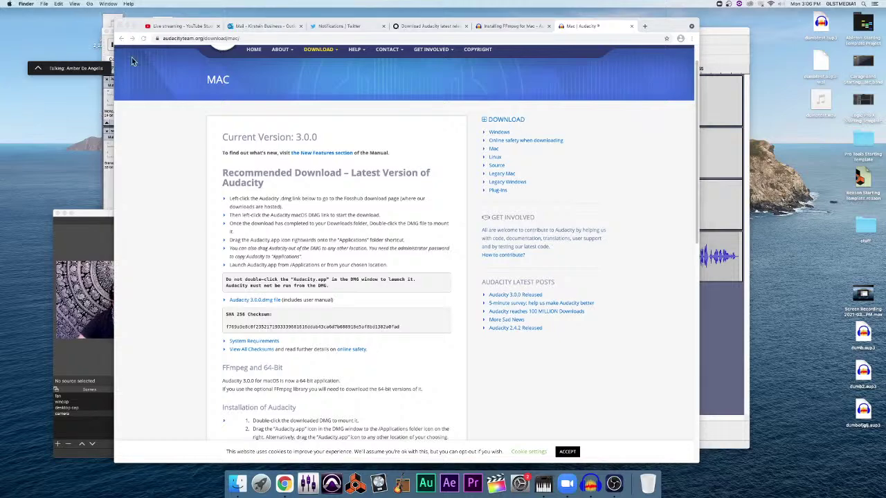
pyautogui.click(126, 26)
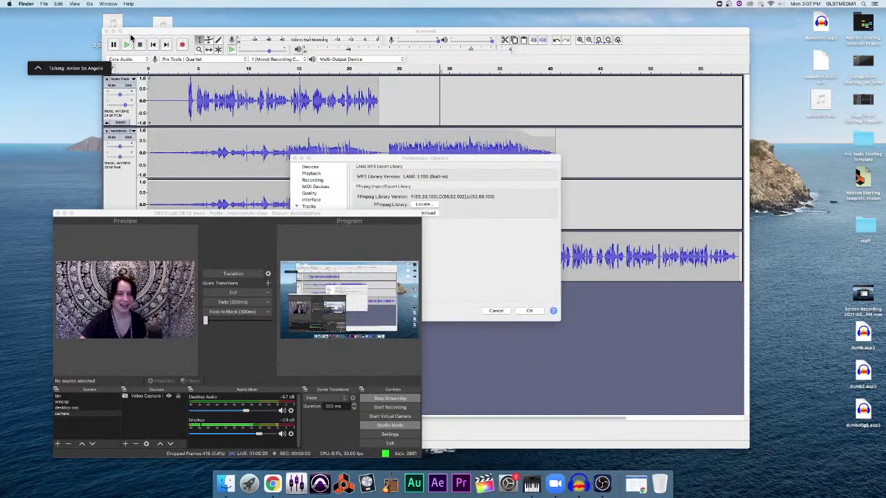
pyautogui.click(295, 159)
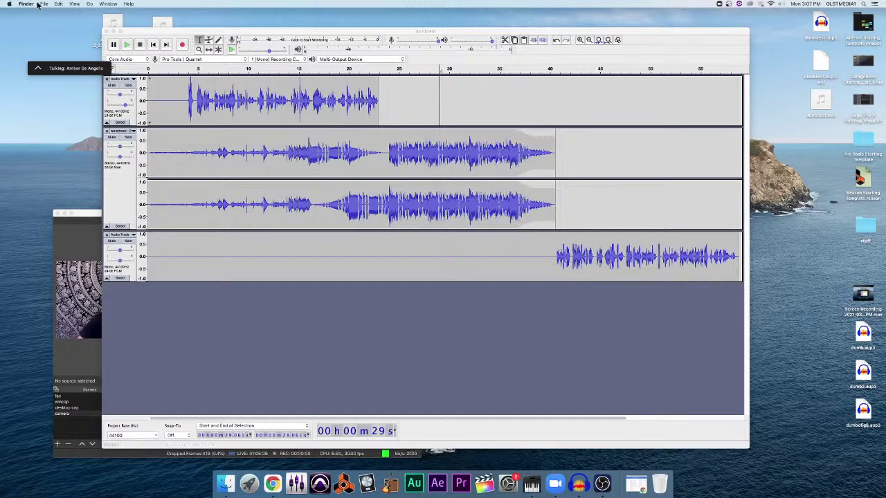
# Step: Bring the Audacity project to the front and open the Libraries section of the preferences
pyautogui.click(44, 4)
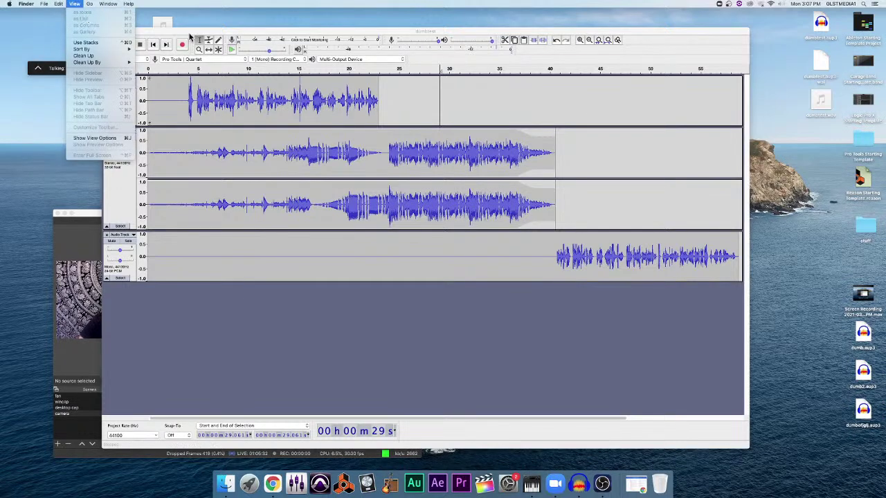
pyautogui.click(236, 34)
pyautogui.click(49, 5)
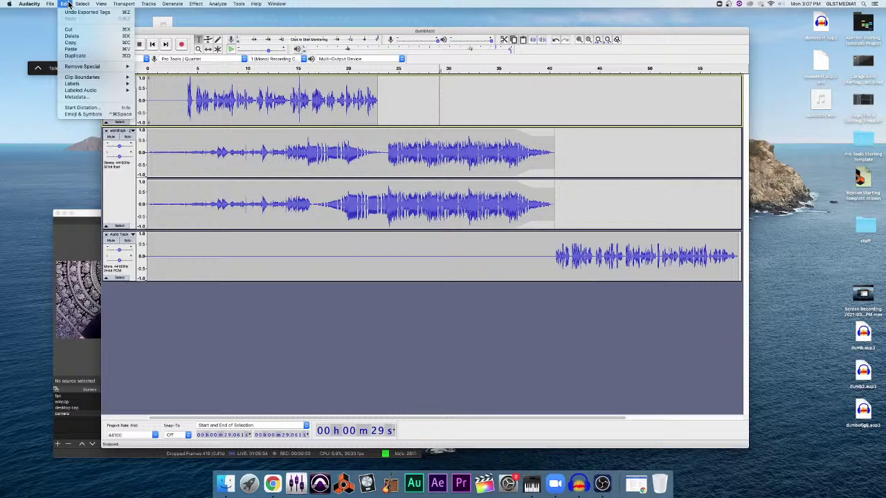
pyautogui.moveTo(51, 6)
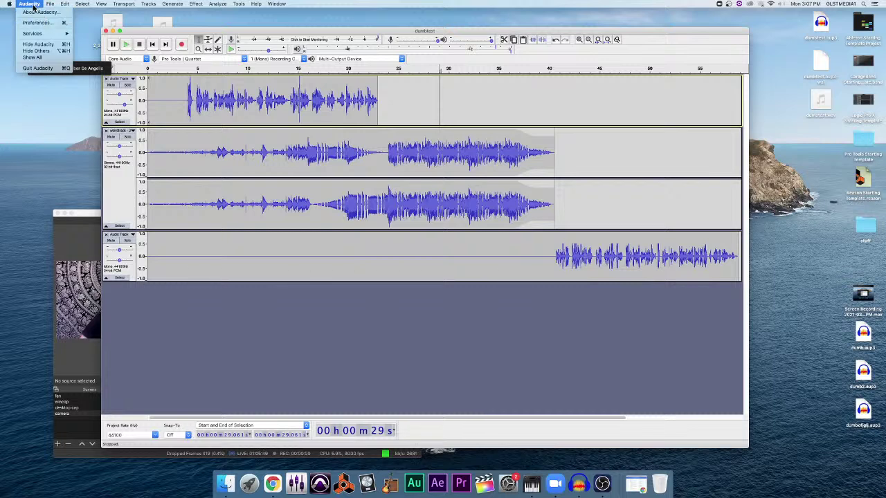
pyautogui.click(36, 21)
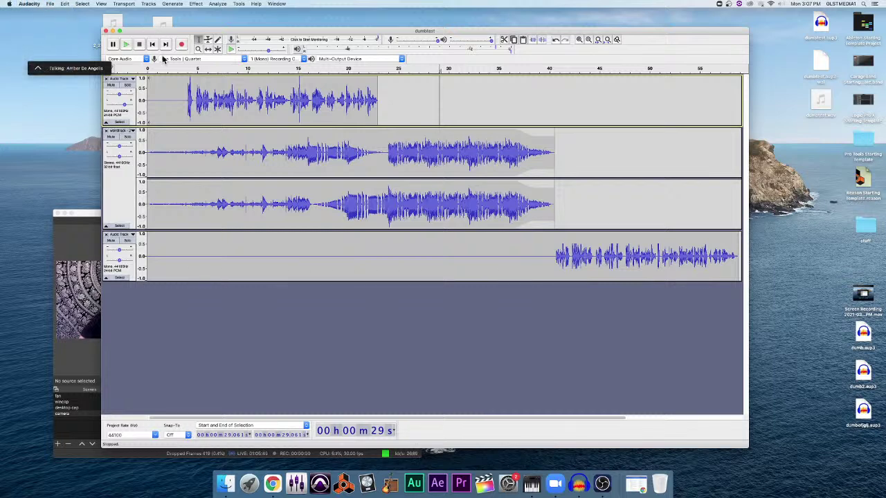
pyautogui.click(50, 4)
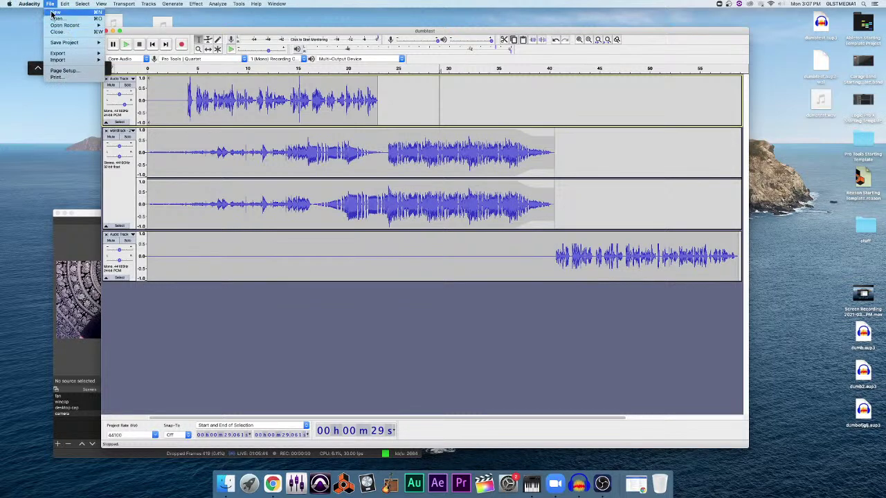
pyautogui.moveTo(29, 4)
pyautogui.click(41, 22)
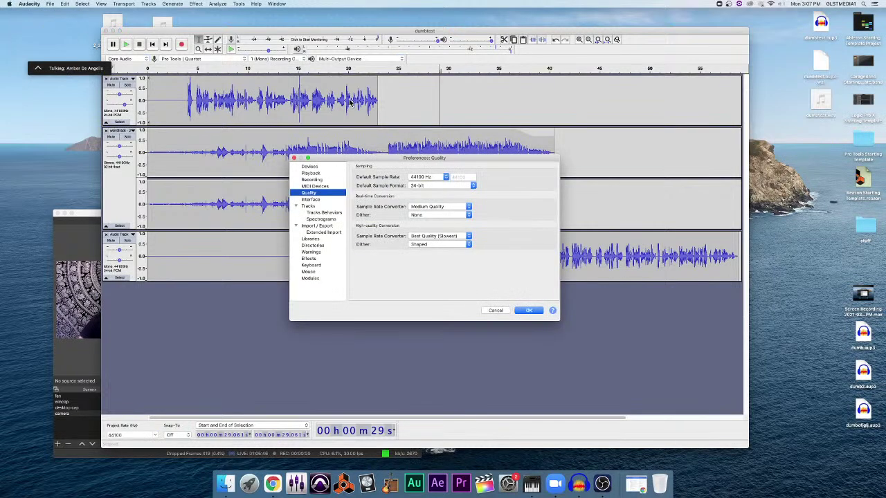
pyautogui.click(313, 239)
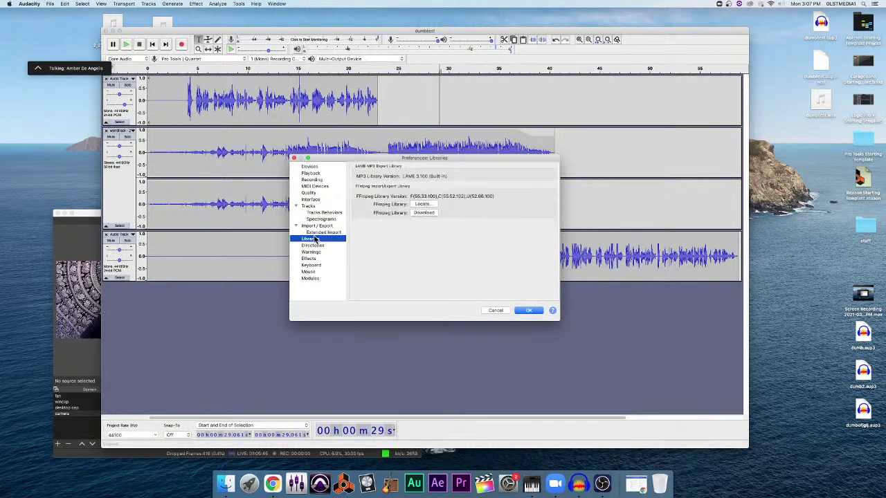
# Step: Open the FFmpeg library download help, look through the full Mac installation instructions, and go to the linked external download page
pyautogui.click(425, 213)
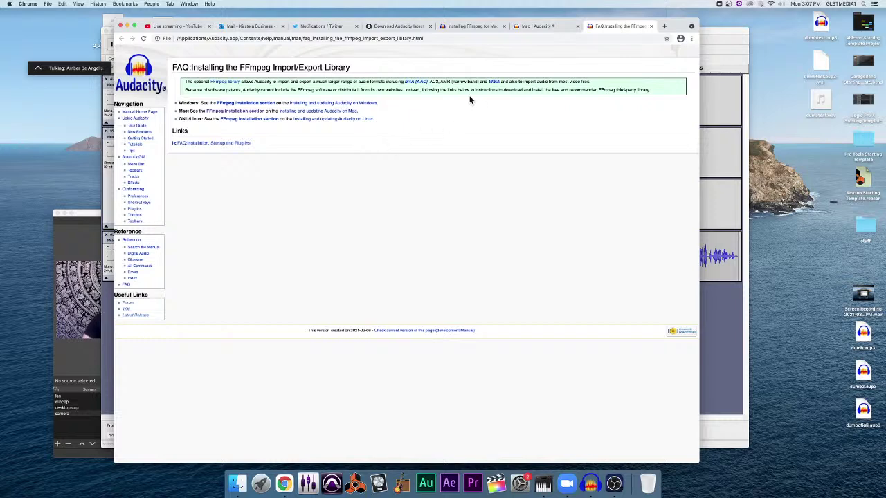
pyautogui.click(251, 112)
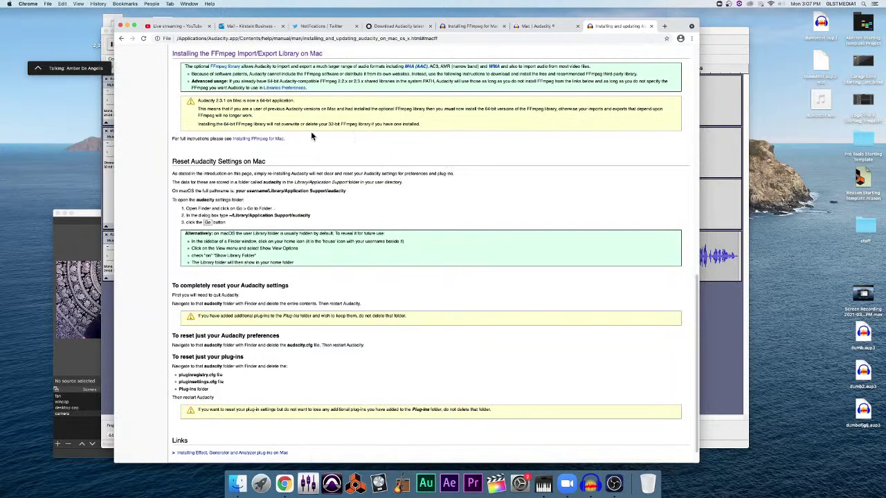
pyautogui.click(267, 138)
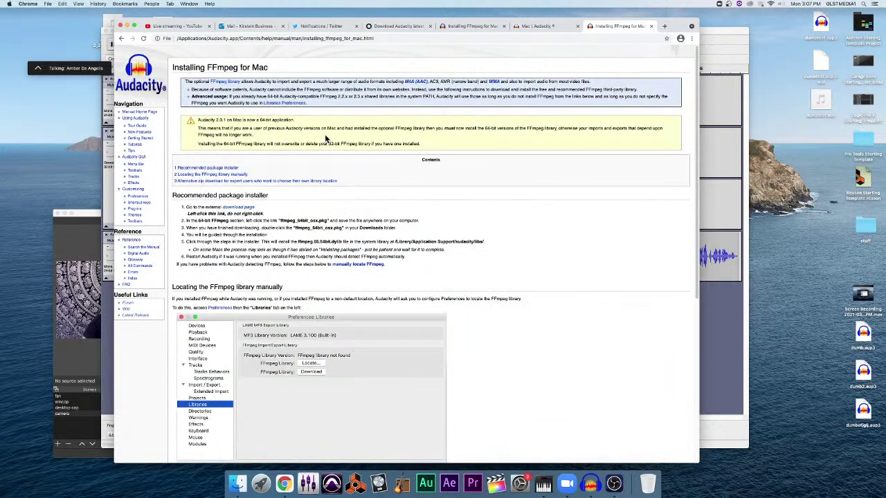
pyautogui.scroll(-5, 356, 138)
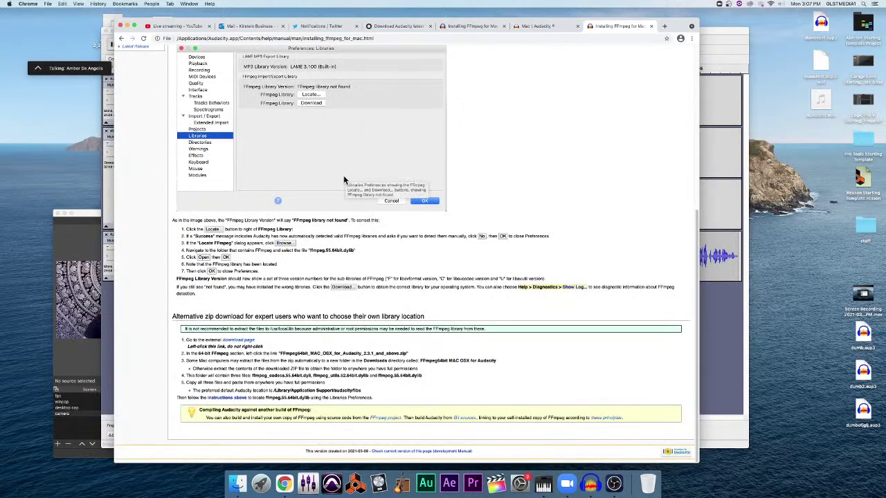
pyautogui.scroll(5, 344, 176)
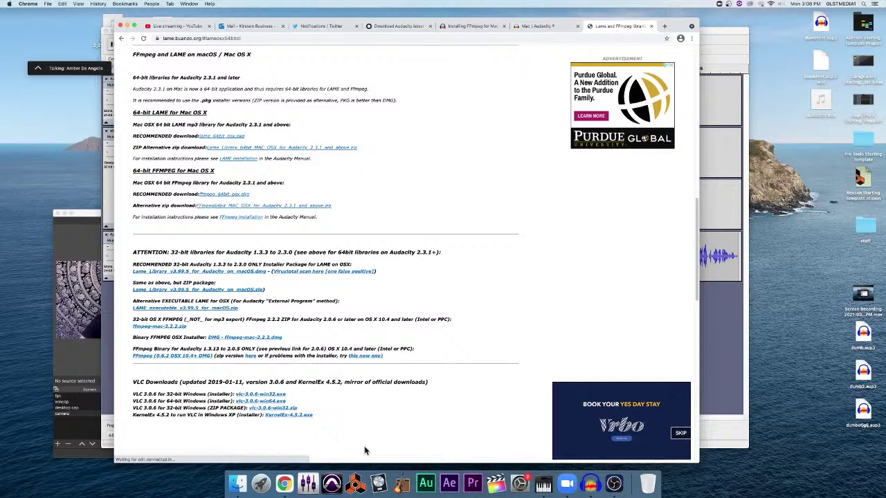
# Step: Check the live chat in YouTube Studio, and switch to OBS Studio to transition the stream to the camera scene
pyautogui.click(190, 27)
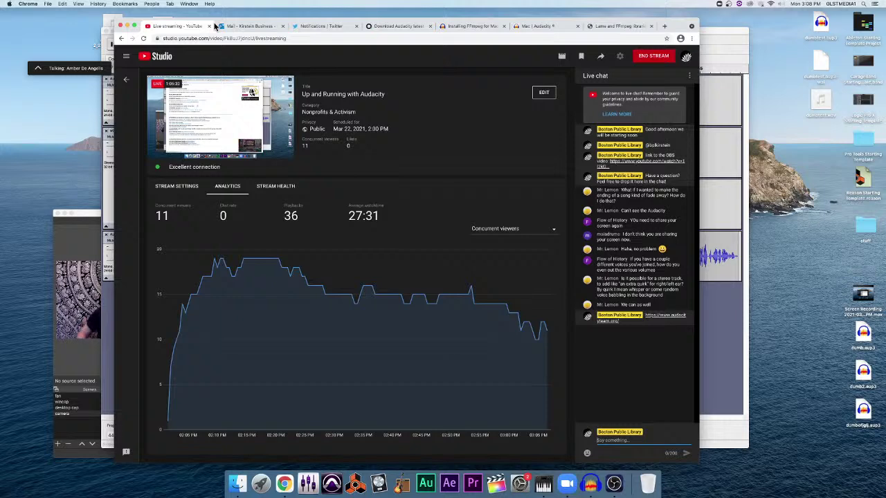
pyautogui.click(73, 222)
pyautogui.click(231, 275)
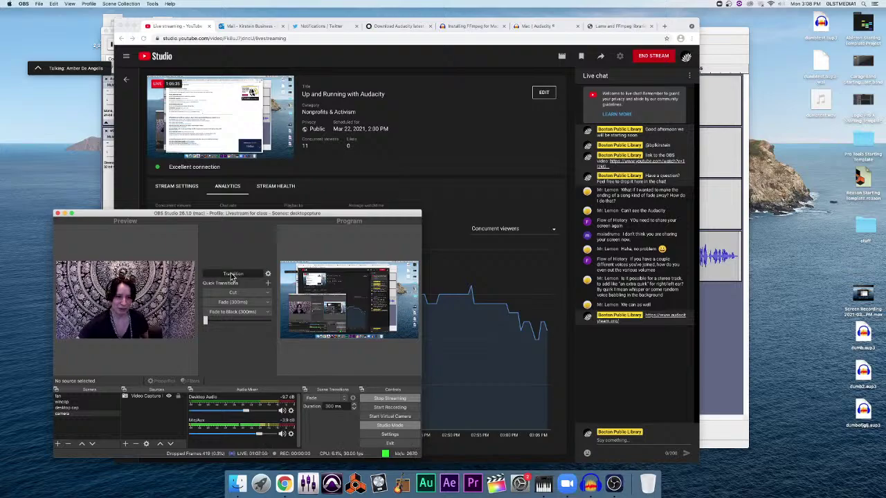